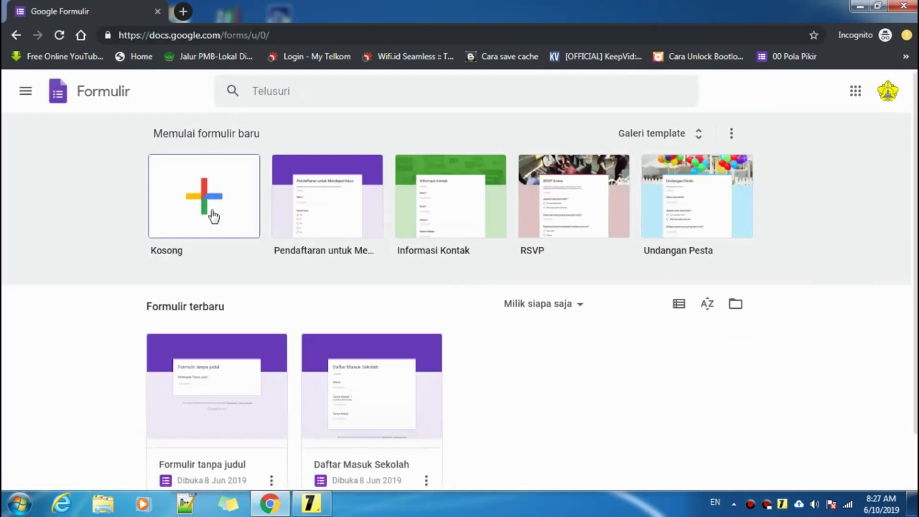
# - Start a blank form and check the file-name step in the tutorial checklist
pyautogui.click(200, 194)
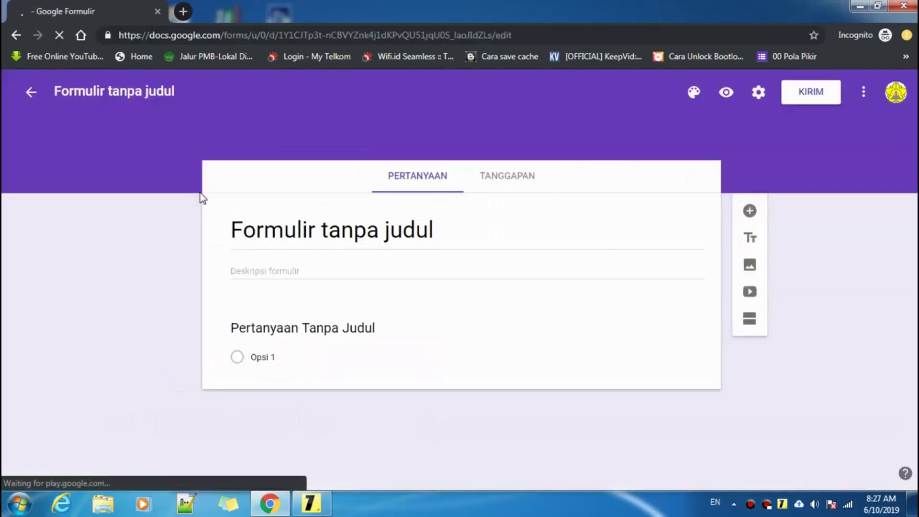
pyautogui.click(311, 502)
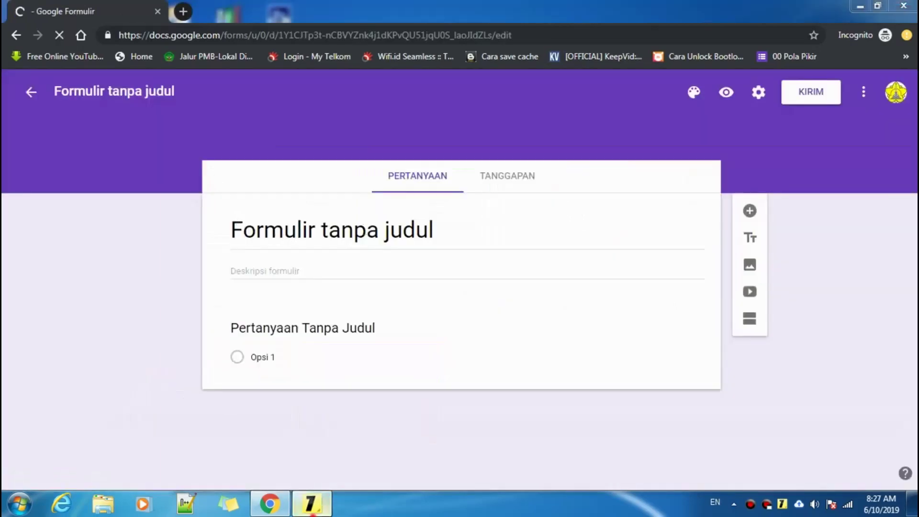
pyautogui.moveTo(191, 234); pyautogui.dragTo(569, 238)
pyautogui.click(569, 238)
pyautogui.click(6, 252)
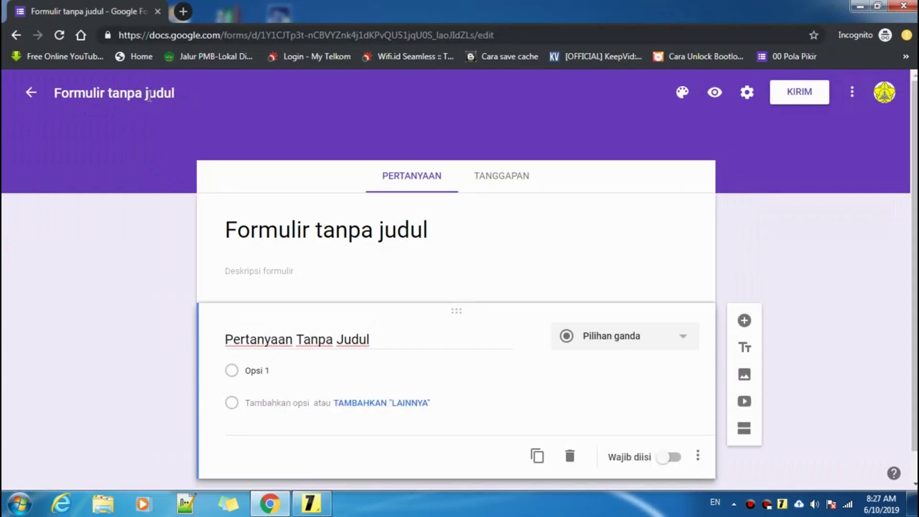
# - Rename the form file to 'Contoh Formulir'
pyautogui.click(165, 93)
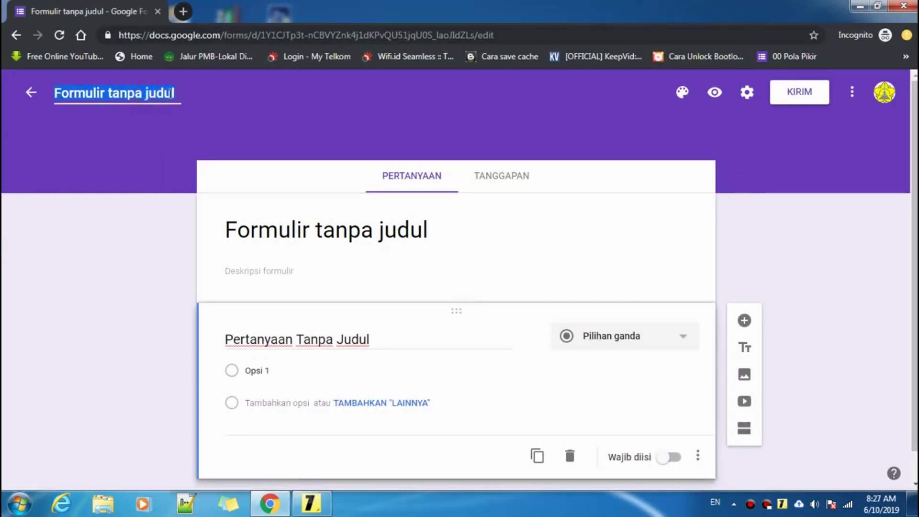
pyautogui.press('BackSpace')
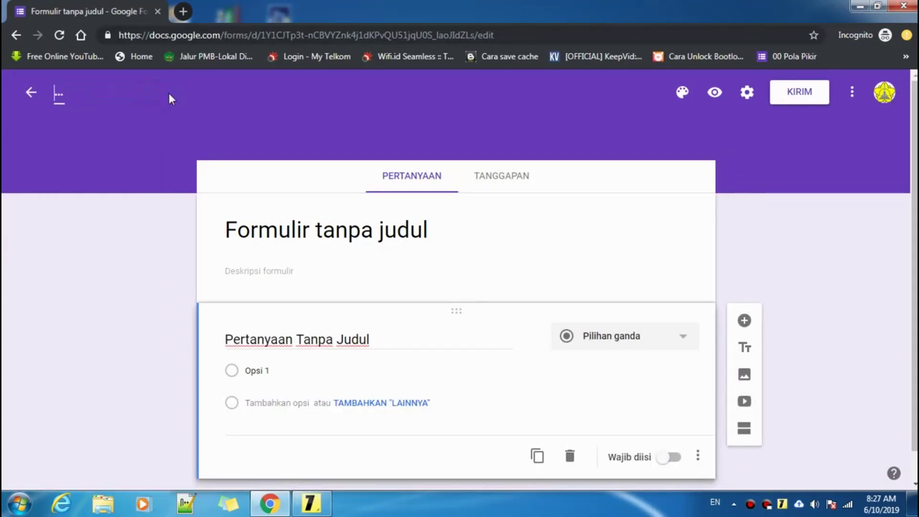
pyautogui.write('Contoh F')
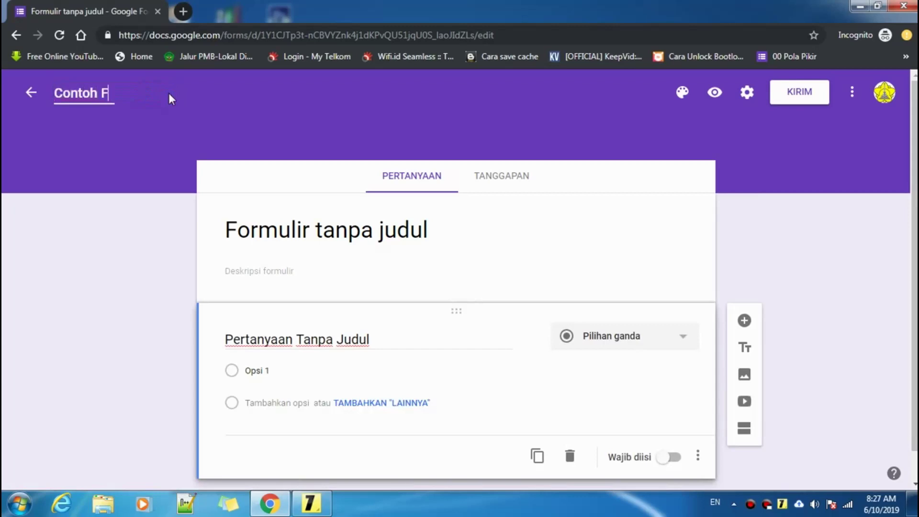
pyautogui.write('ormu')
pyautogui.press('BackSpace')
pyautogui.write('mu')
pyautogui.click(311, 504)
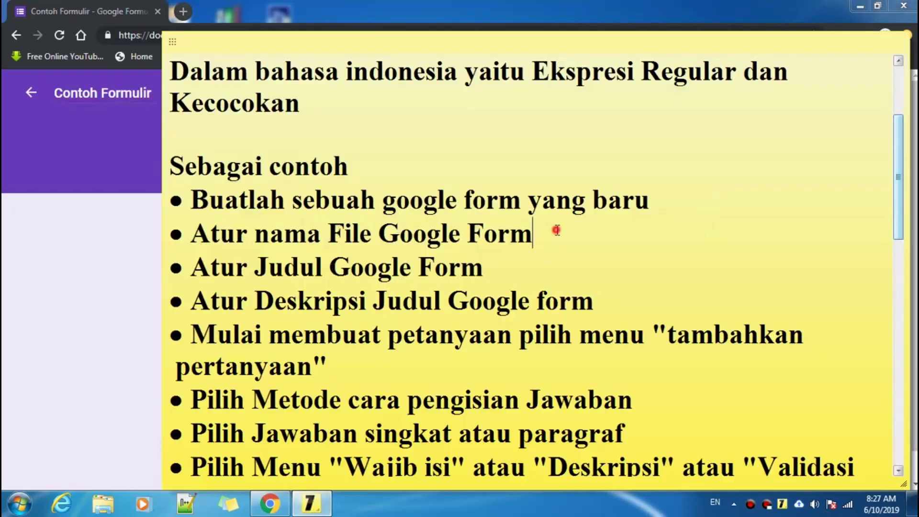
pyautogui.moveTo(556, 230)
pyautogui.mouseDown()
pyautogui.moveTo(196, 234)
pyautogui.moveTo(560, 241)
pyautogui.mouseUp()
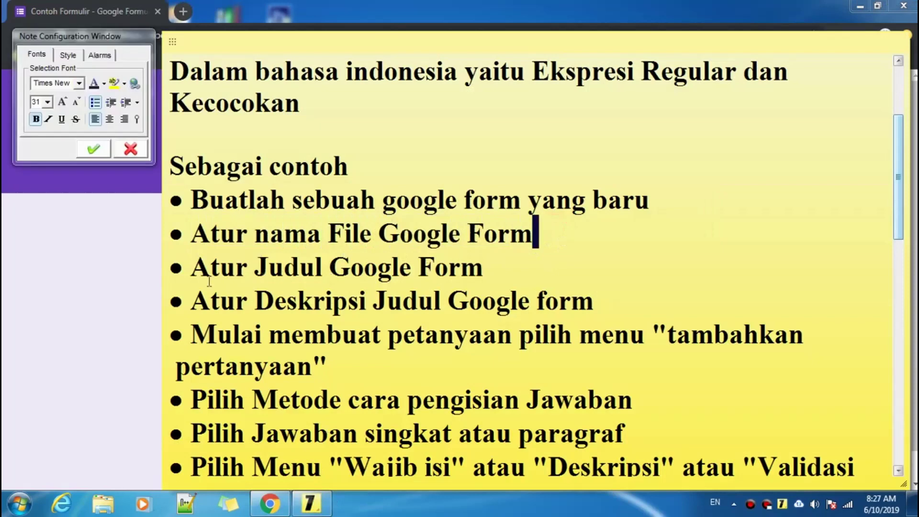
pyautogui.moveTo(195, 266); pyautogui.dragTo(171, 278)
pyautogui.click(499, 266)
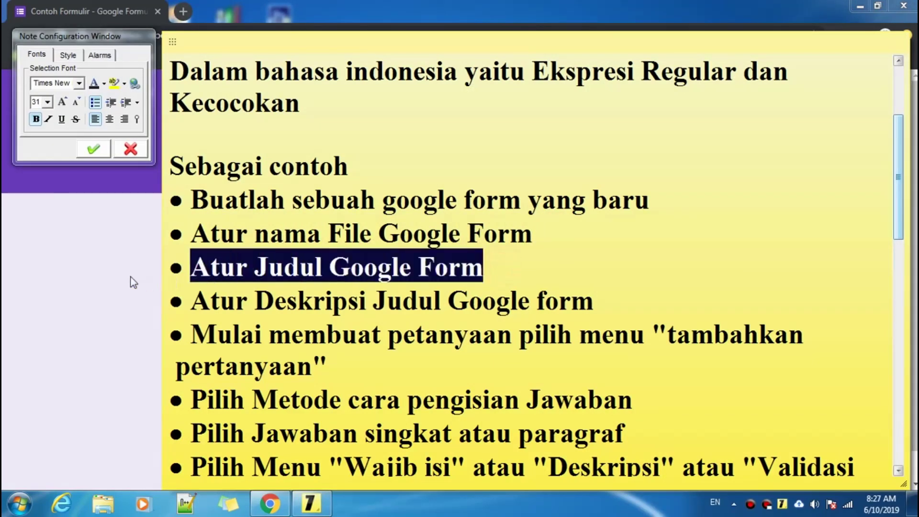
pyautogui.click(131, 277)
# - Replace the heading 'Contoh Formulir' with 'Data Alumni'
pyautogui.click(388, 231)
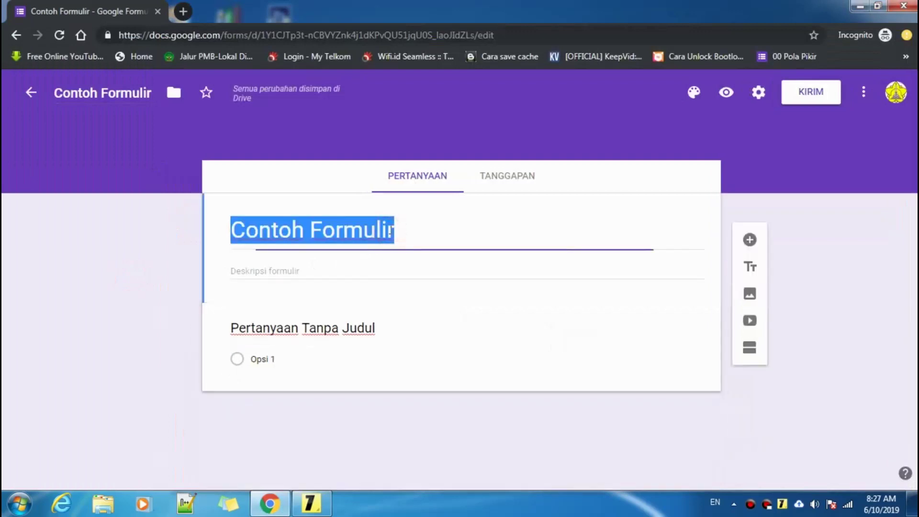
pyautogui.moveTo(417, 232); pyautogui.dragTo(228, 243)
pyautogui.press('BackSpace')
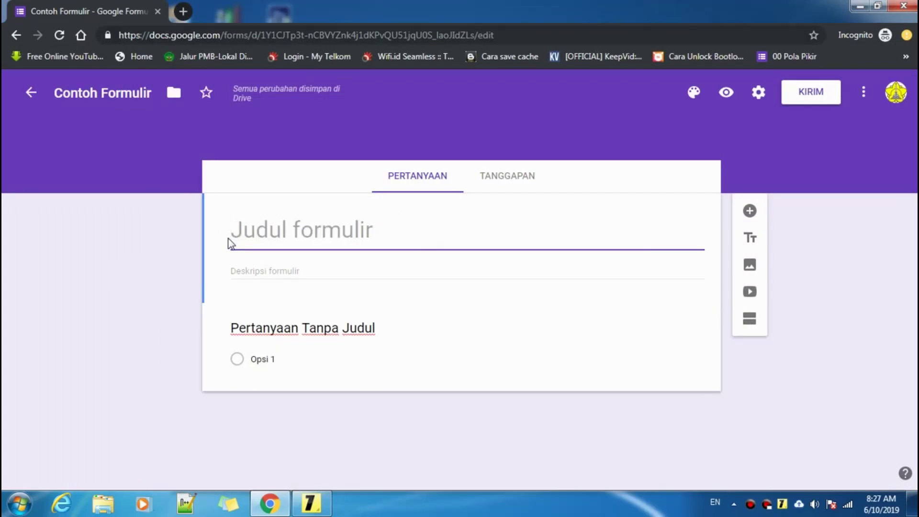
pyautogui.write('T')
pyautogui.press('BackSpace')
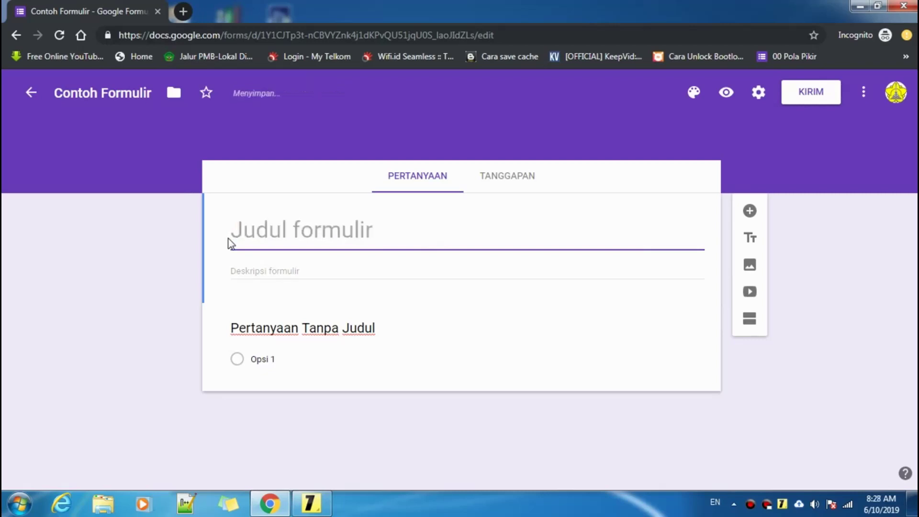
pyautogui.write('Data')
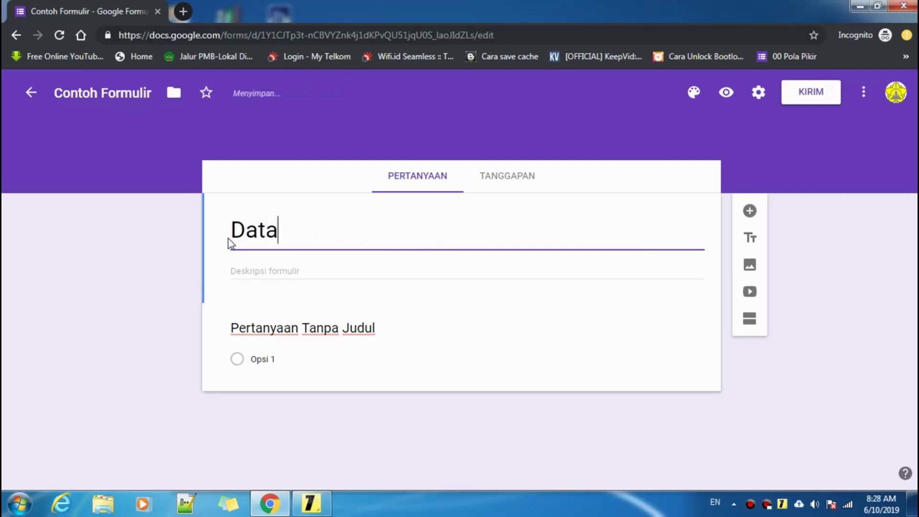
pyautogui.write(' Alumni')
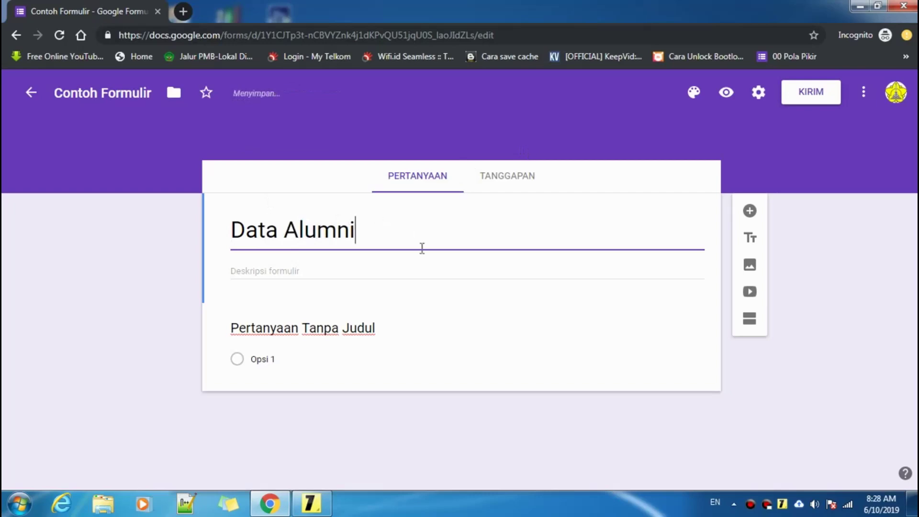
pyautogui.click(383, 230)
# - Highlight the form-description step in the checklist note and return to the Data Alumni form
pyautogui.click(311, 503)
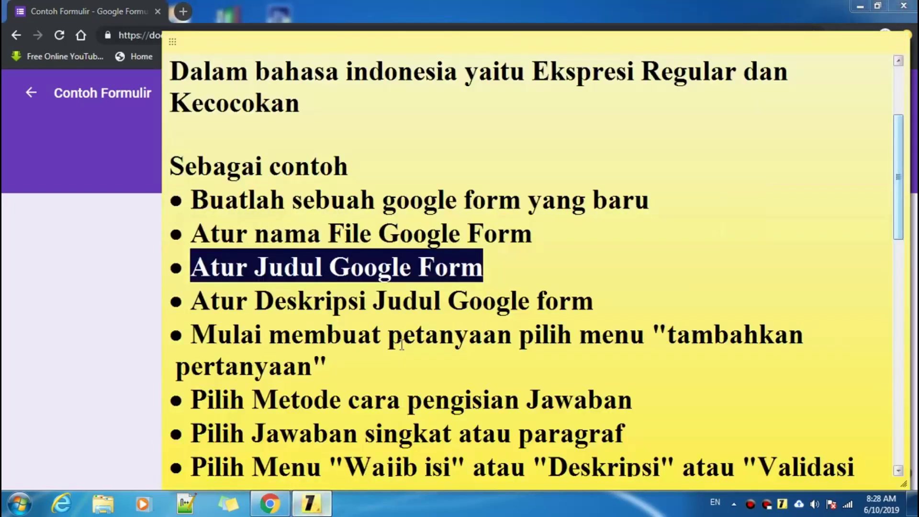
pyautogui.click(503, 268)
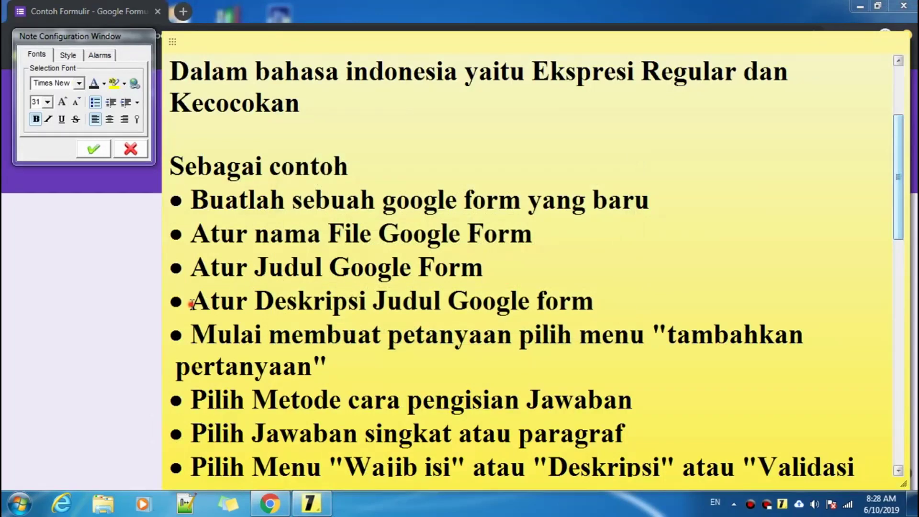
pyautogui.moveTo(191, 303); pyautogui.dragTo(614, 314)
pyautogui.click(622, 306)
pyautogui.click(87, 307)
pyautogui.click(247, 273)
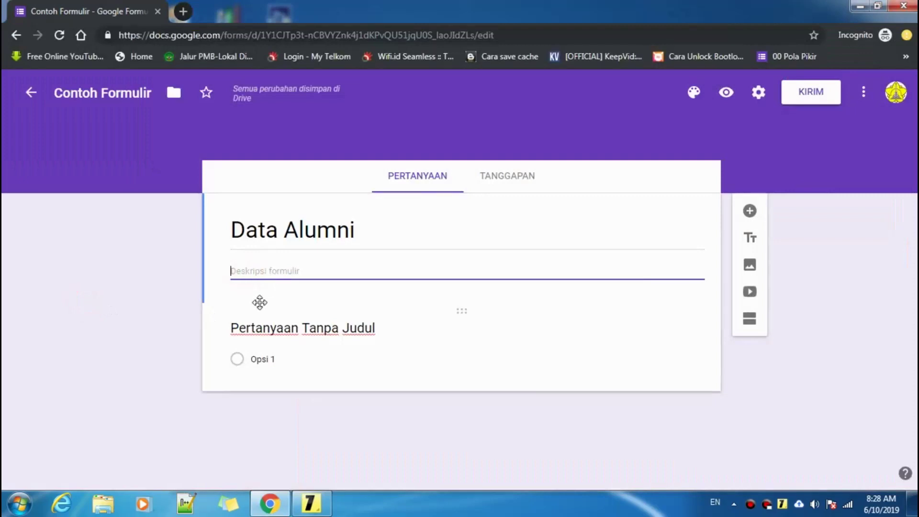
# - Enter 'Untuk mahasiswa USU' as the form description
pyautogui.click(263, 269)
pyautogui.write('u')
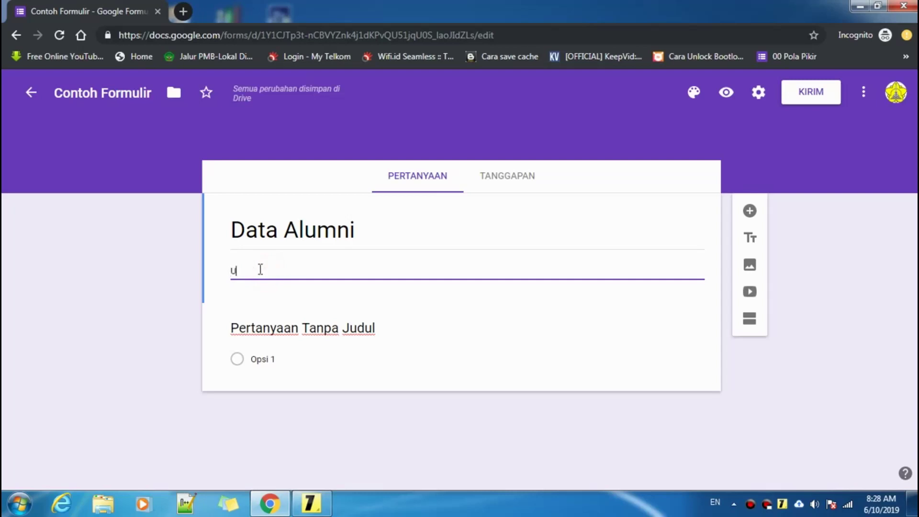
pyautogui.write('ntuk maha')
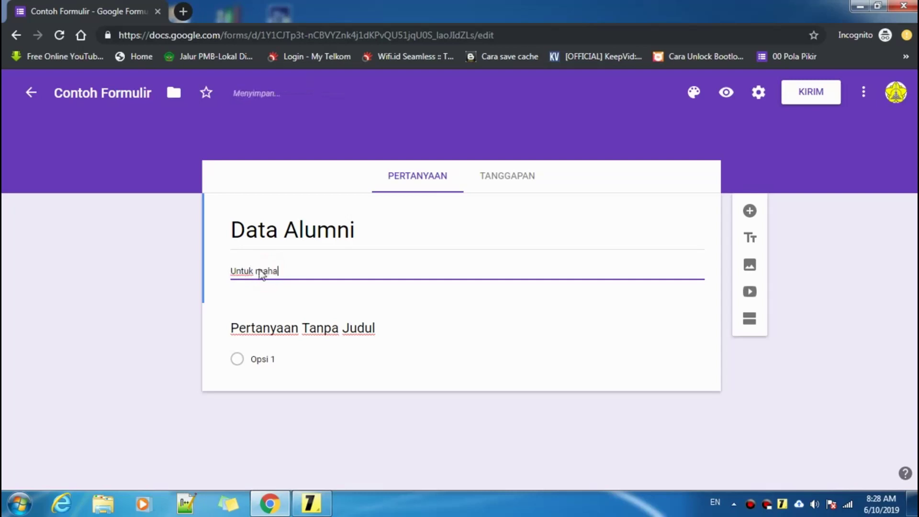
pyautogui.write('siswa USU')
pyautogui.click(307, 504)
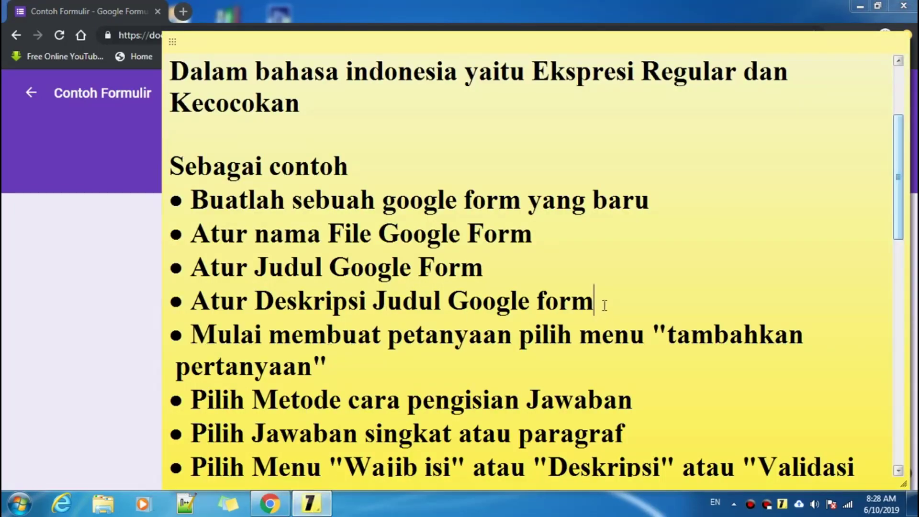
pyautogui.scroll(-3, 285, 189)
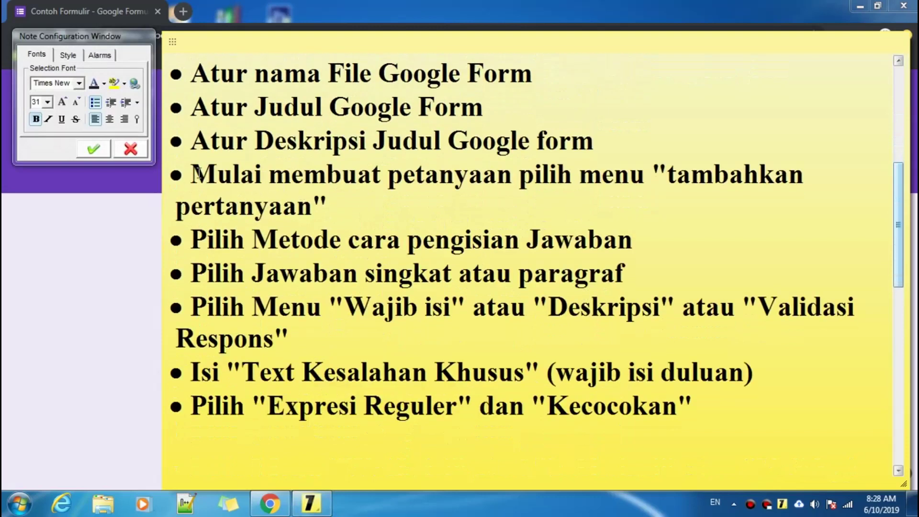
pyautogui.moveTo(192, 173); pyautogui.dragTo(557, 190)
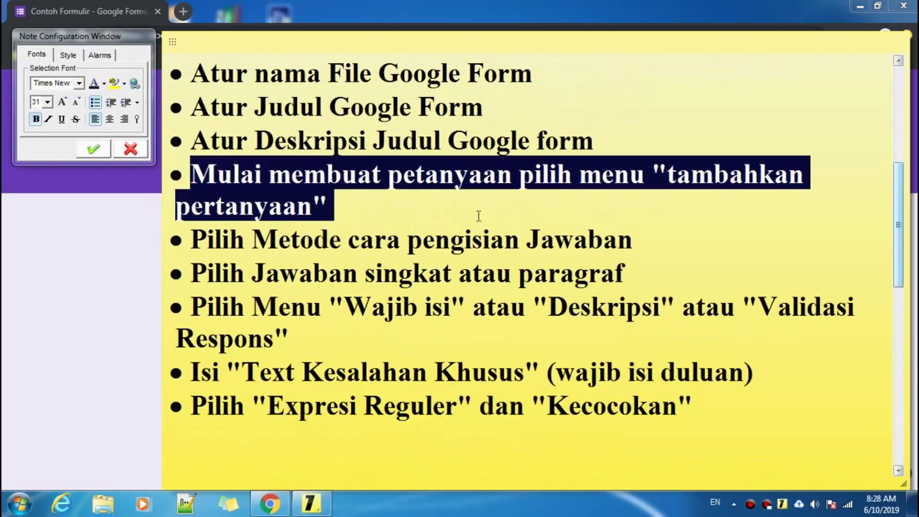
pyautogui.click(349, 214)
# - Delete the untitled sample question and add a new multiple-choice question
pyautogui.click(103, 256)
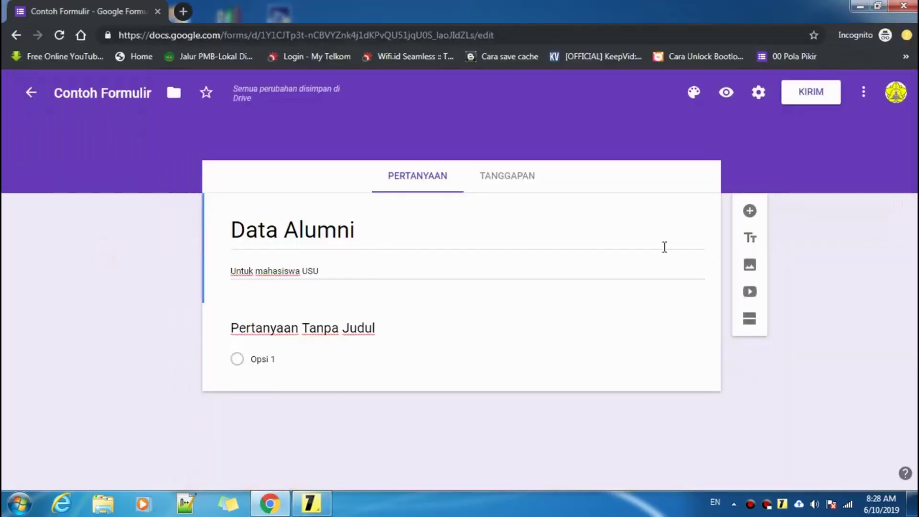
pyautogui.click(748, 213)
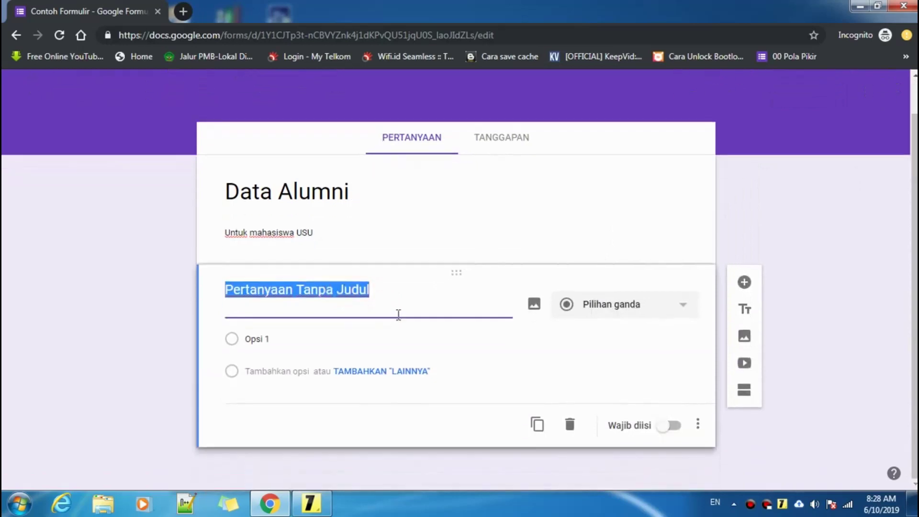
pyautogui.click(579, 424)
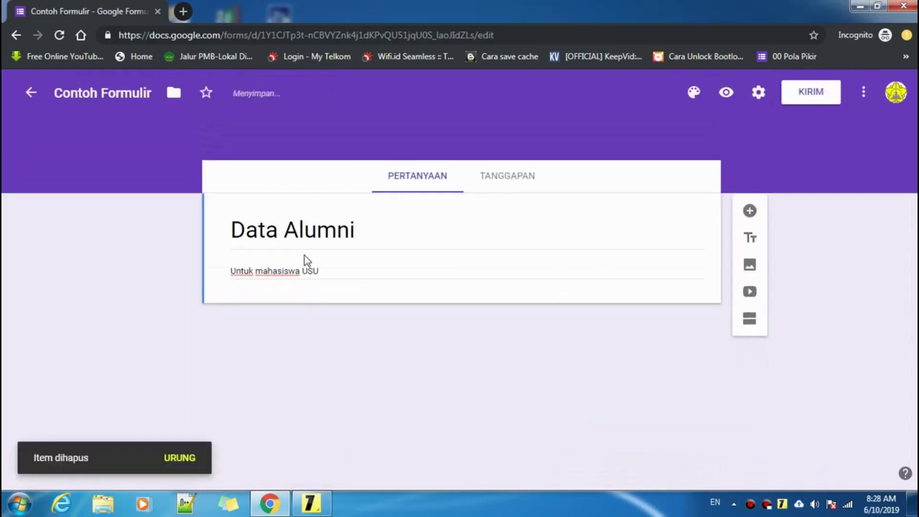
pyautogui.click(389, 227)
pyautogui.click(489, 234)
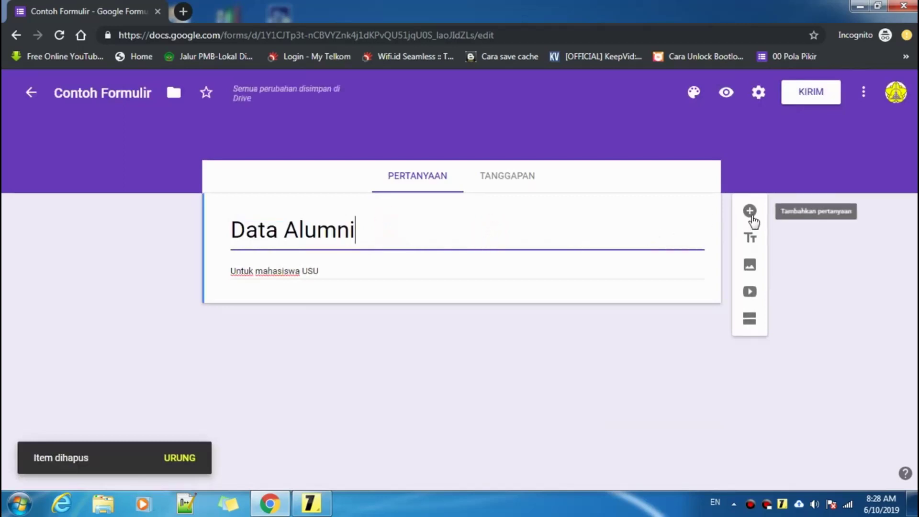
pyautogui.click(751, 216)
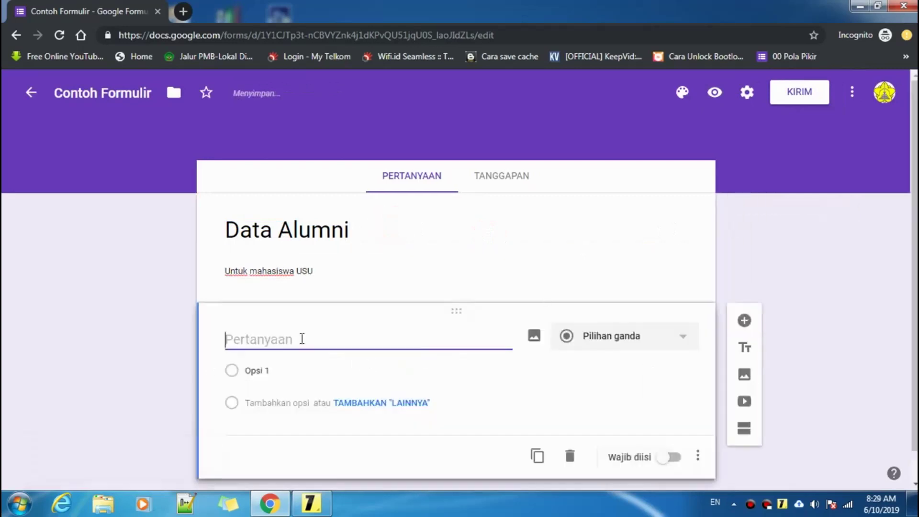
# - Mark the answer-method step in the checklist, then title the new question 'Nama:'
pyautogui.click(311, 504)
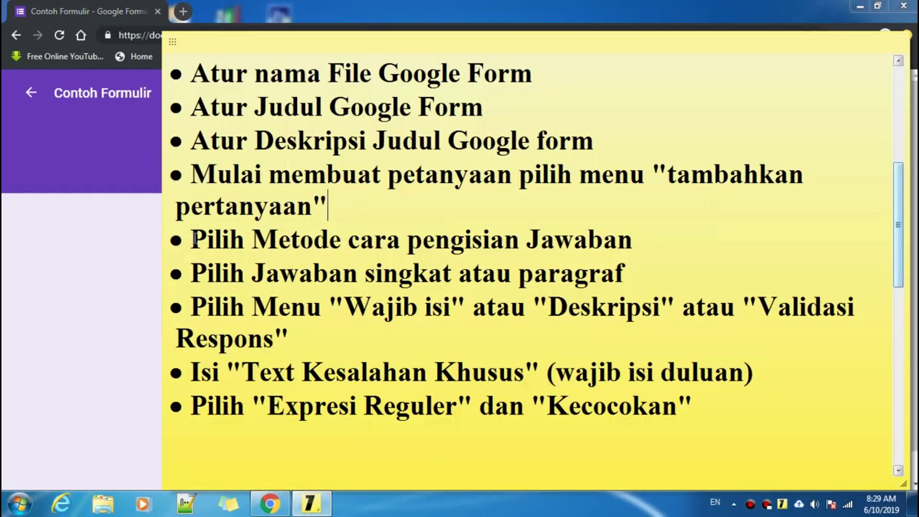
pyautogui.click(680, 245)
pyautogui.click(23, 260)
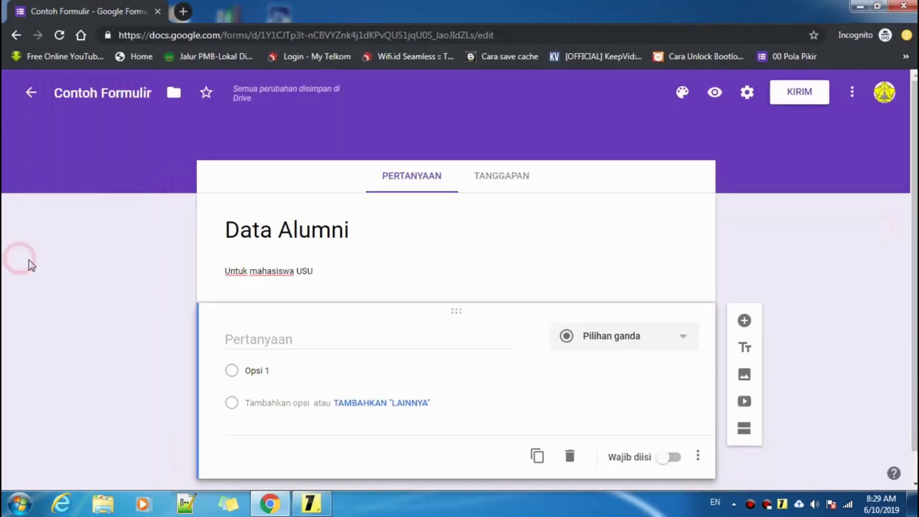
pyautogui.scroll(-1, 325, 311)
pyautogui.click(289, 306)
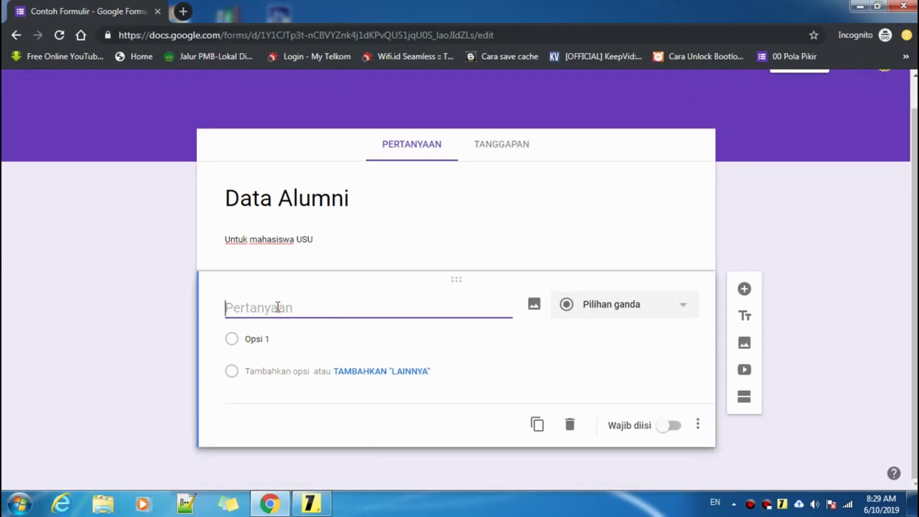
pyautogui.write('Na')
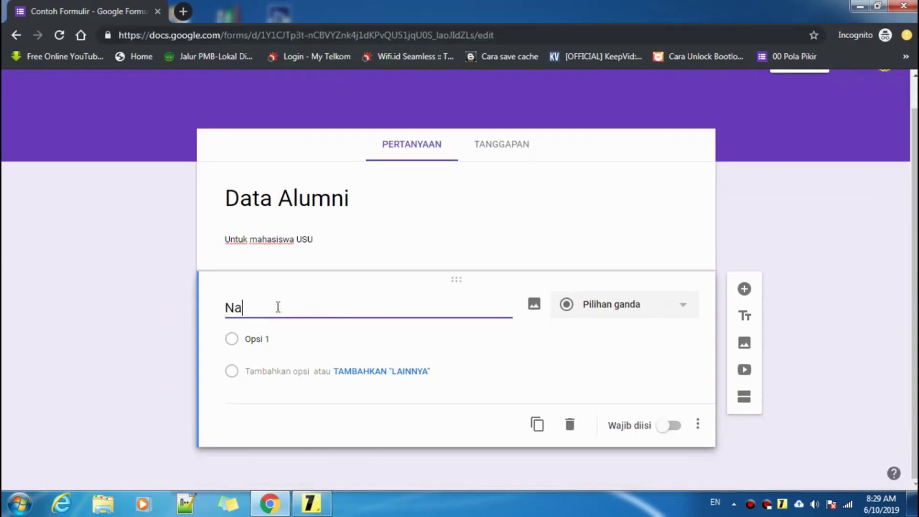
pyautogui.write('ma:')
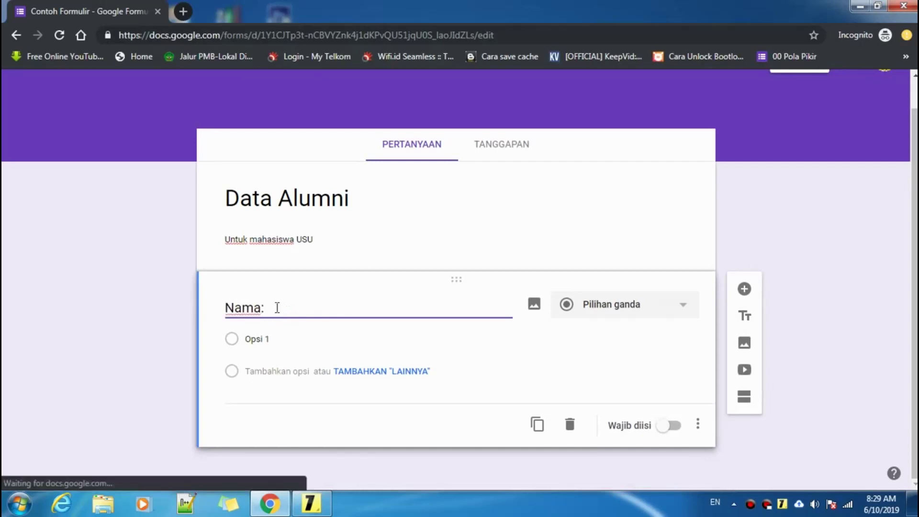
pyautogui.click(311, 504)
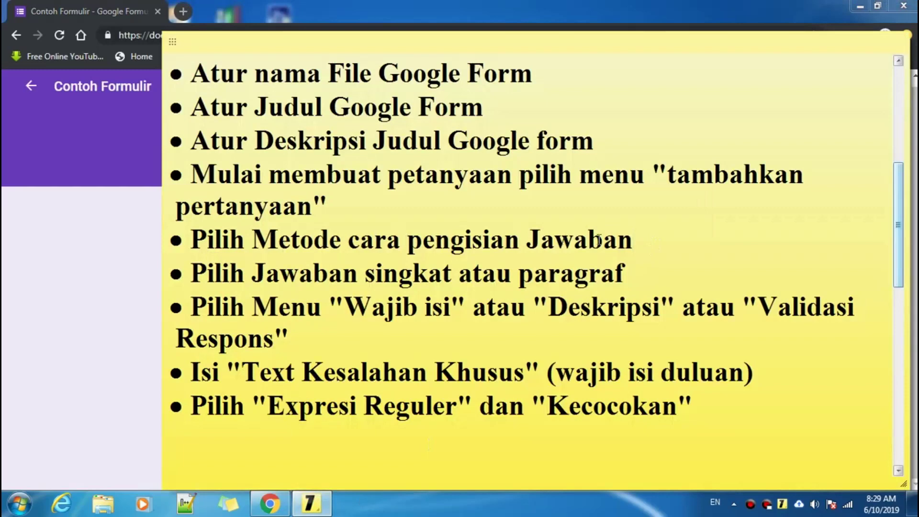
# - Switch the Nama: question's type to Paragraf (long answer)
pyautogui.click(42, 246)
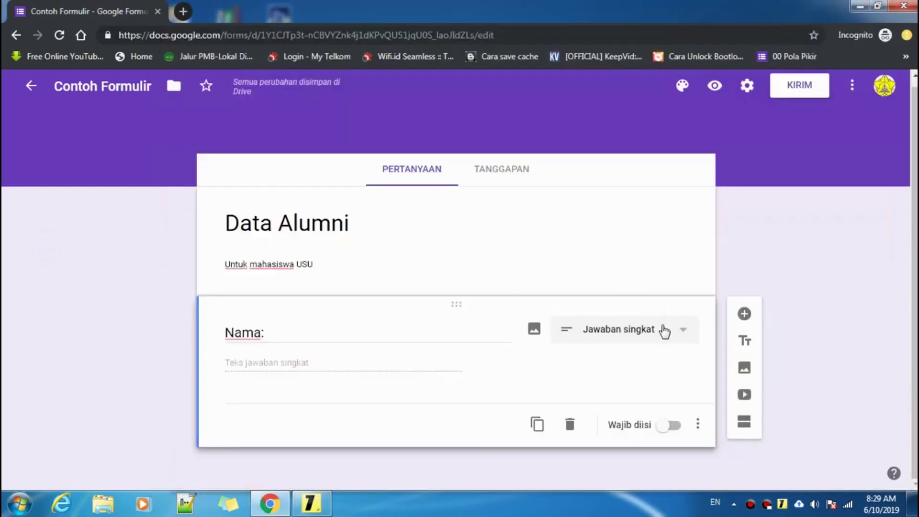
pyautogui.click(621, 332)
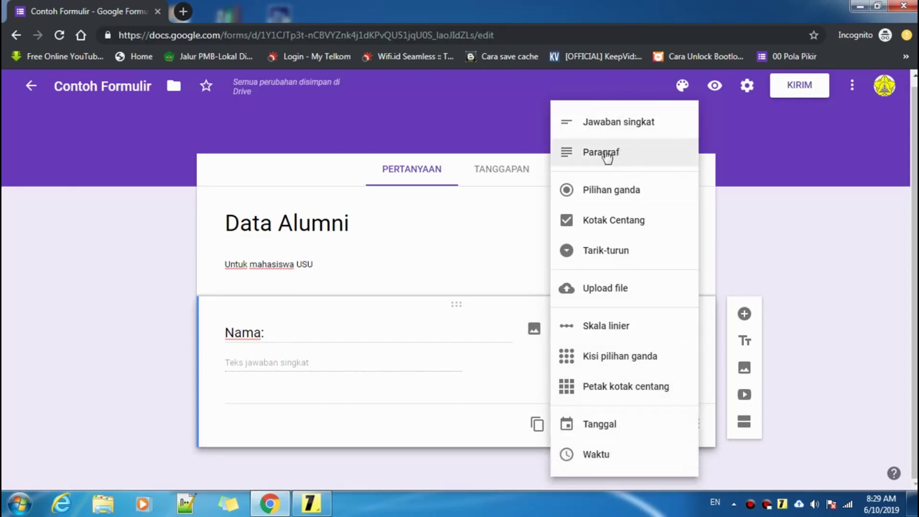
pyautogui.click(607, 128)
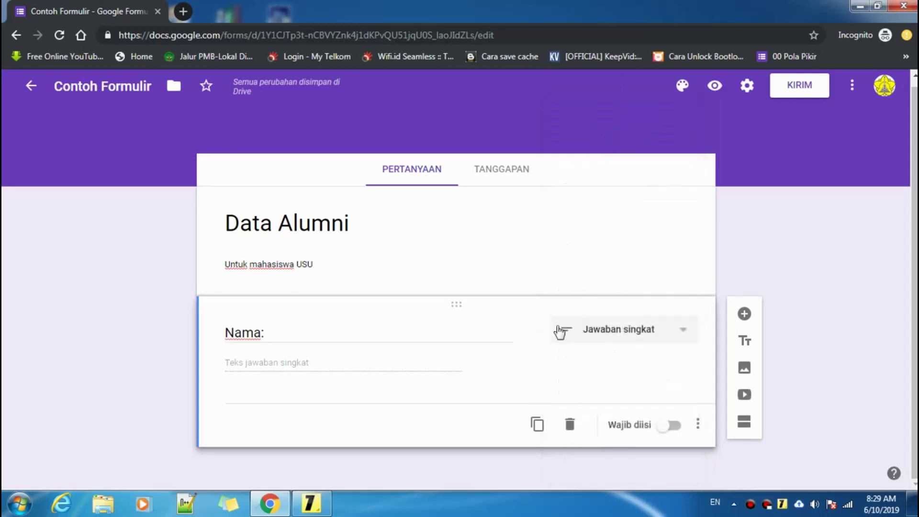
pyautogui.doubleClick(288, 332)
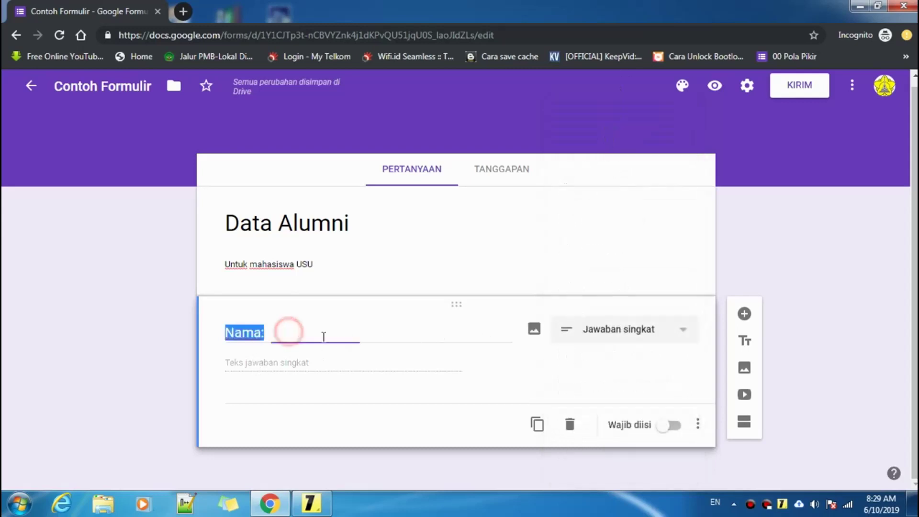
pyautogui.click(308, 365)
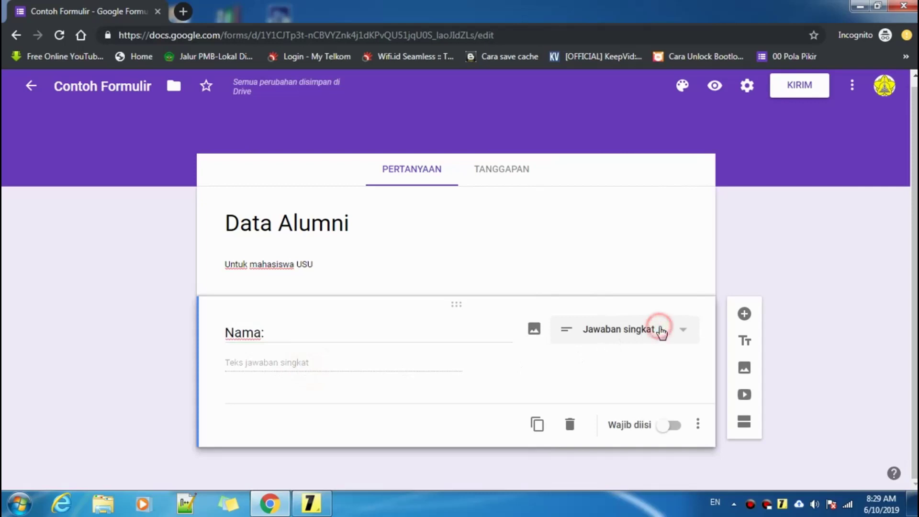
pyautogui.click(661, 328)
pyautogui.click(617, 159)
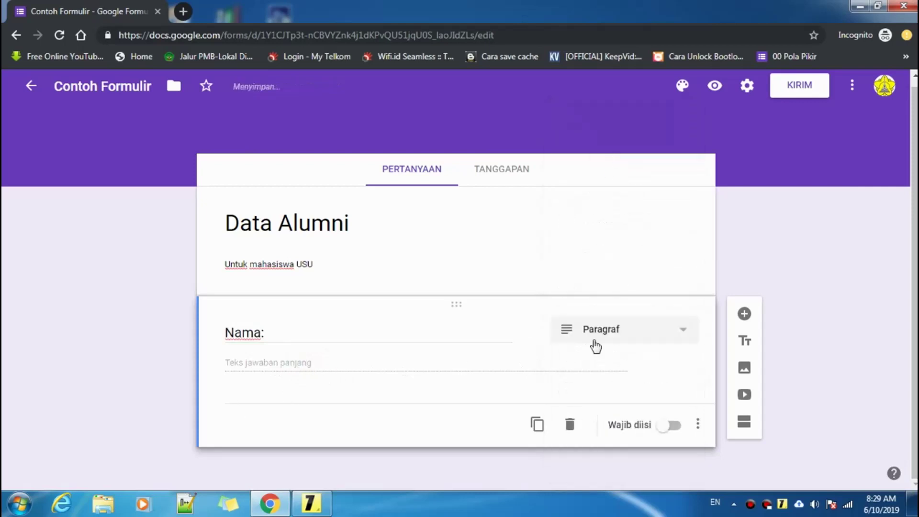
pyautogui.click(600, 331)
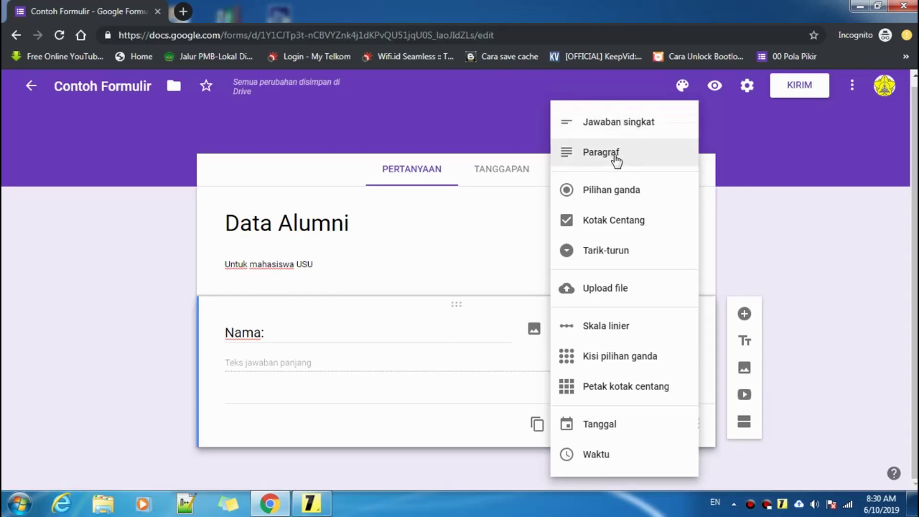
pyautogui.click(312, 504)
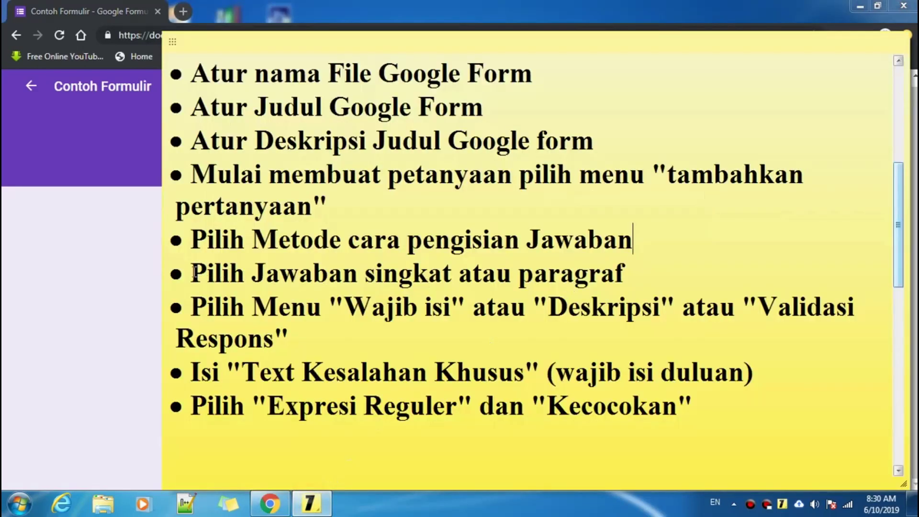
# - Highlight the checklist lines on Jawaban singkat versus paragraf and Ekspresi Reguler
pyautogui.moveTo(191, 274); pyautogui.dragTo(615, 275)
pyautogui.click(656, 267)
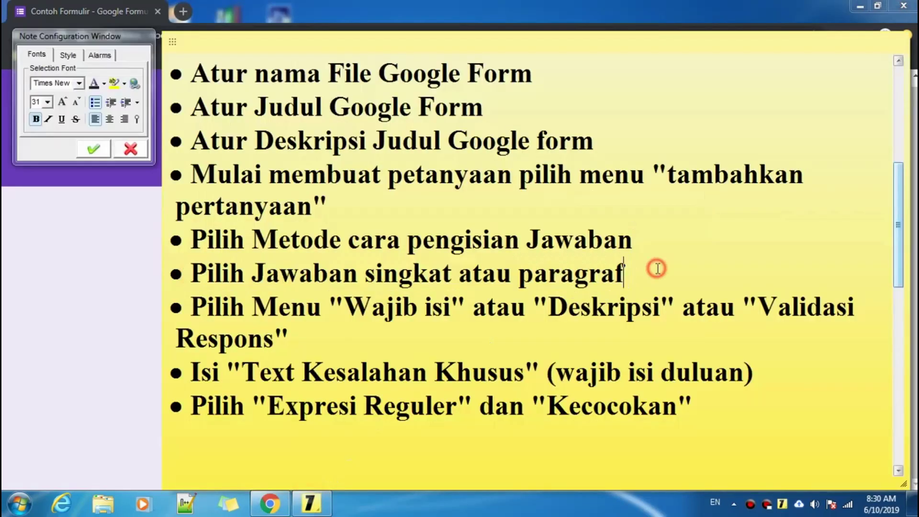
pyautogui.click(194, 271)
pyautogui.moveTo(194, 270); pyautogui.dragTo(646, 267)
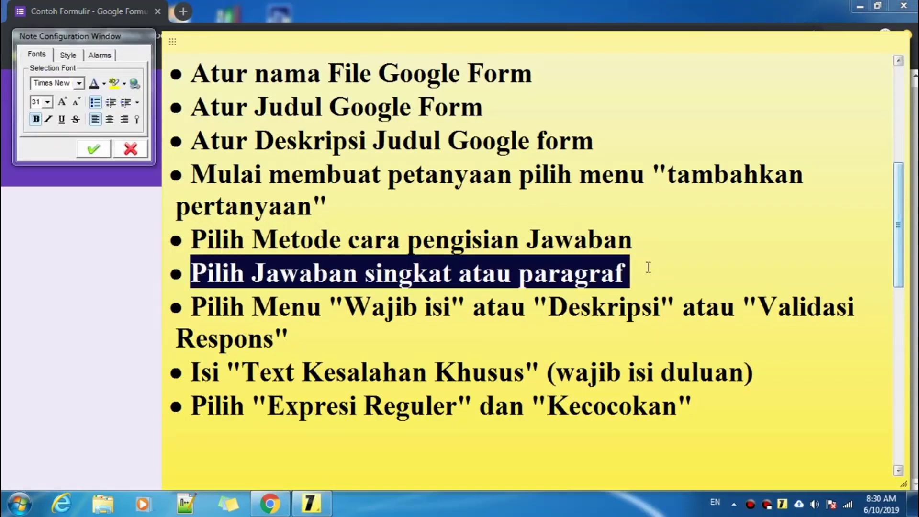
pyautogui.click(648, 267)
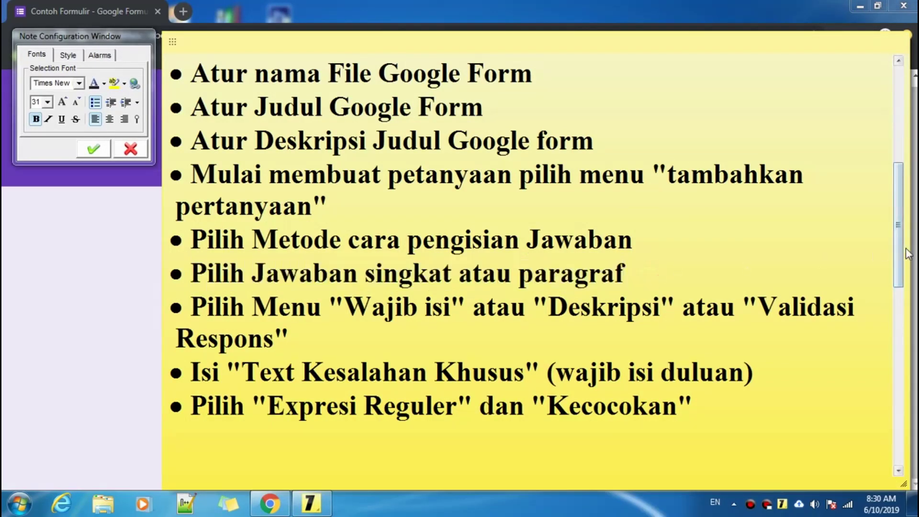
pyautogui.moveTo(898, 249); pyautogui.dragTo(886, 152)
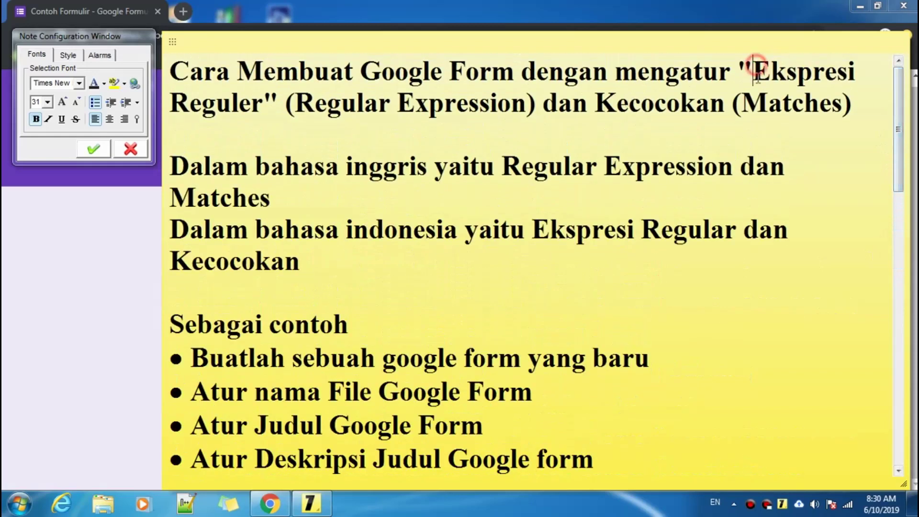
pyautogui.moveTo(753, 71); pyautogui.dragTo(268, 100)
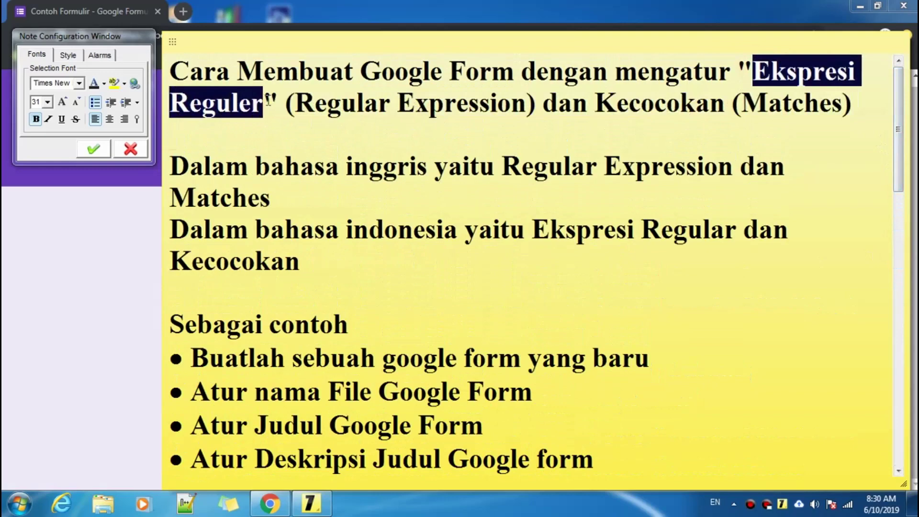
pyautogui.moveTo(898, 131); pyautogui.dragTo(900, 266)
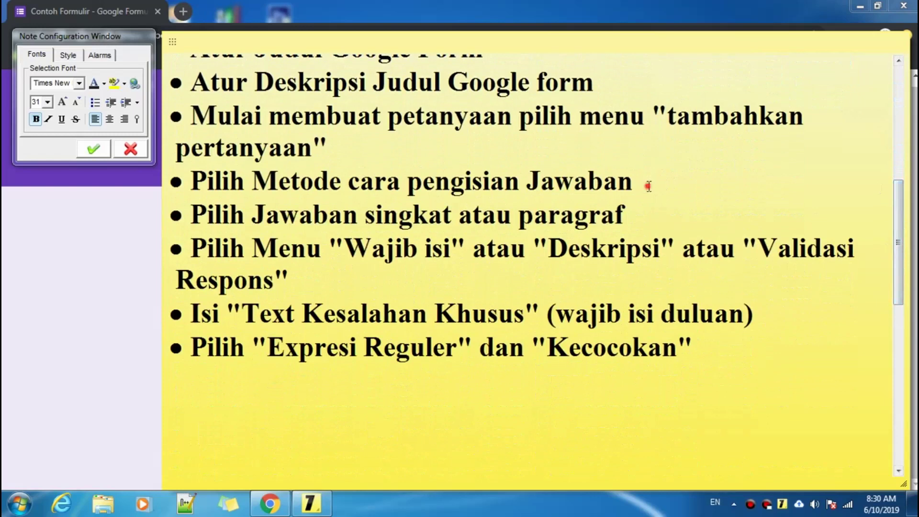
pyautogui.click(648, 185)
pyautogui.moveTo(647, 212); pyautogui.dragTo(432, 217)
pyautogui.moveTo(261, 212); pyautogui.dragTo(458, 221)
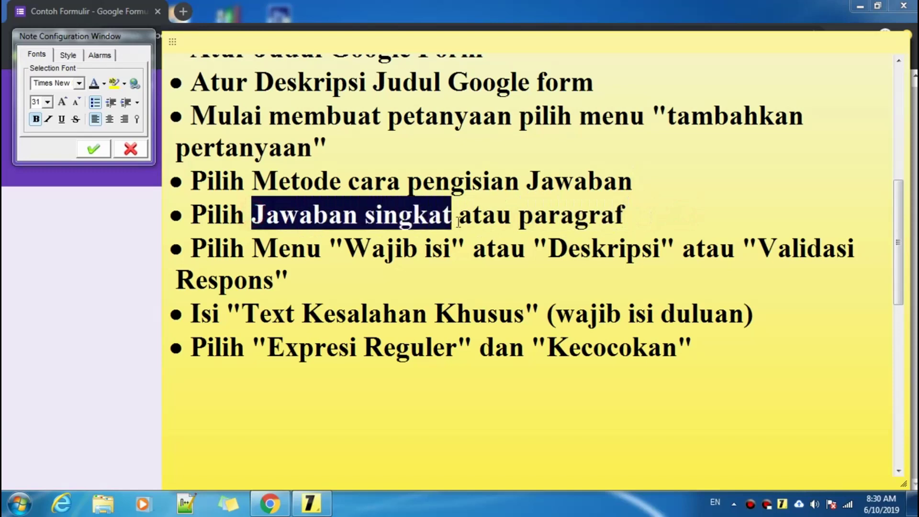
pyautogui.click(447, 213)
# - Set the Nama: question's type back to Jawaban singkat (short answer)
pyautogui.click(78, 249)
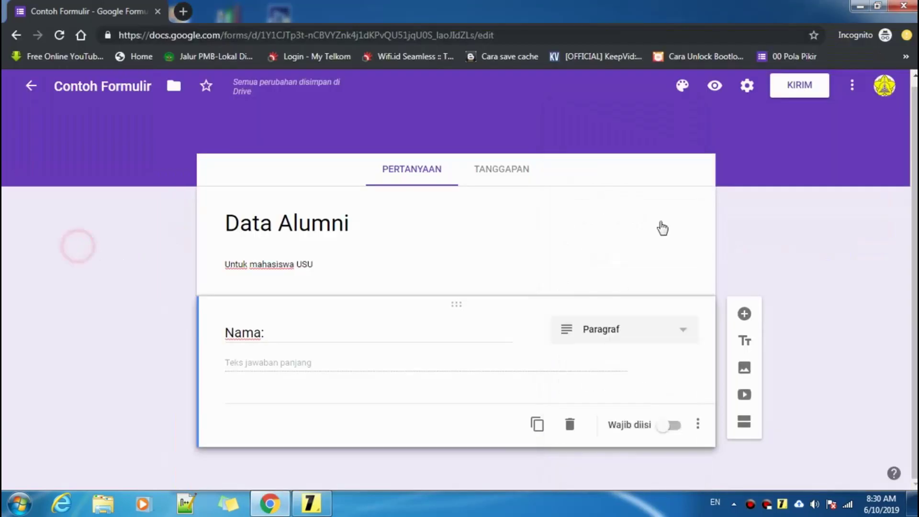
pyautogui.click(635, 337)
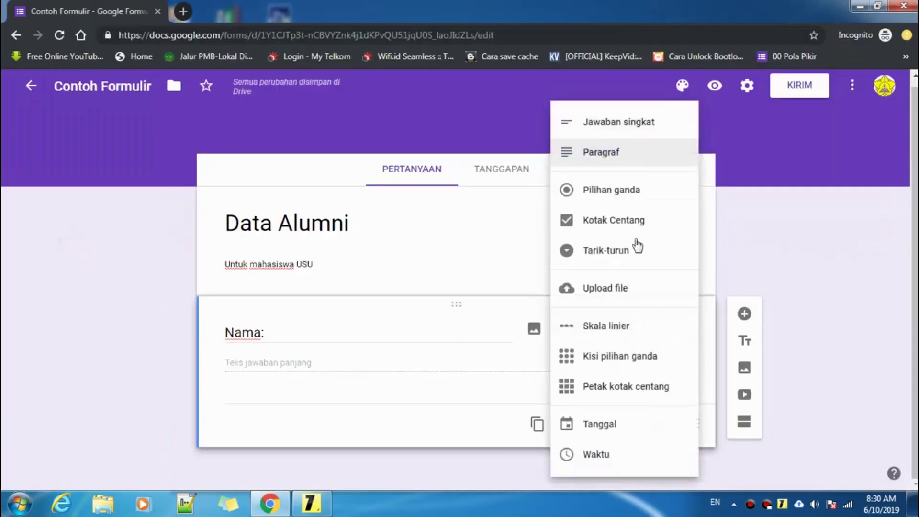
pyautogui.click(626, 125)
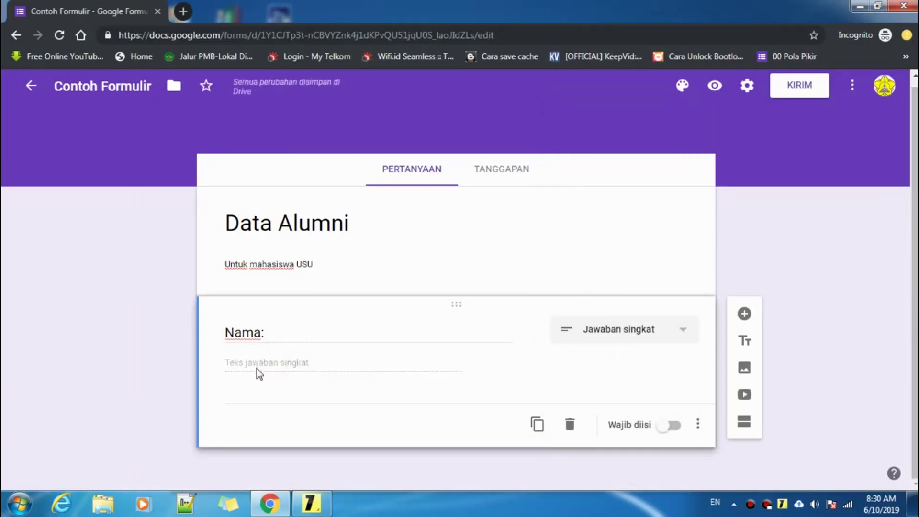
# - Highlight the checklist step on Wajib isi, description and response validation, then return to the form
pyautogui.click(312, 503)
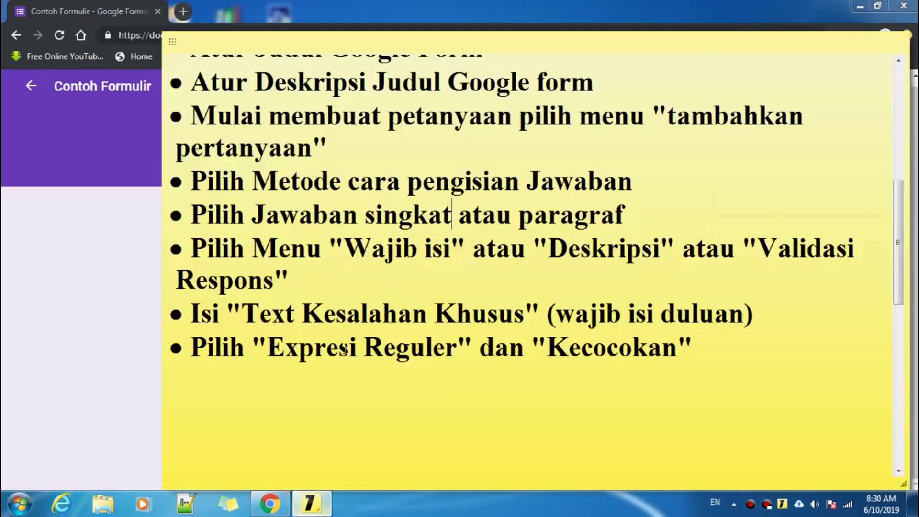
pyautogui.moveTo(195, 249); pyautogui.dragTo(411, 281)
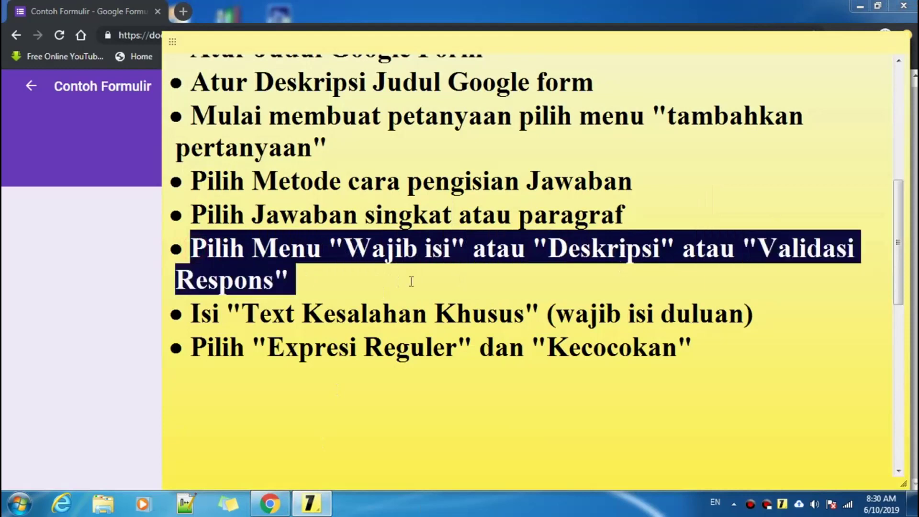
pyautogui.moveTo(327, 282); pyautogui.dragTo(323, 279)
pyautogui.click(74, 288)
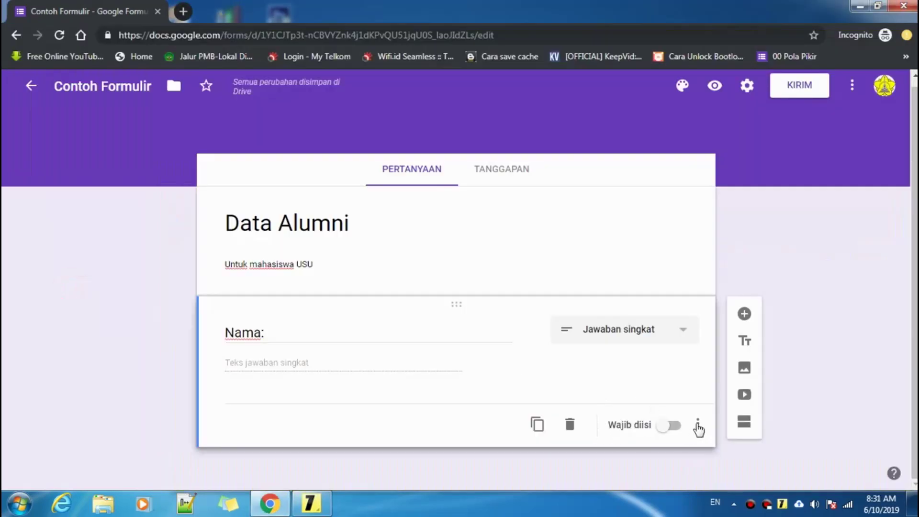
# - Make the Nama: question required
pyautogui.click(667, 429)
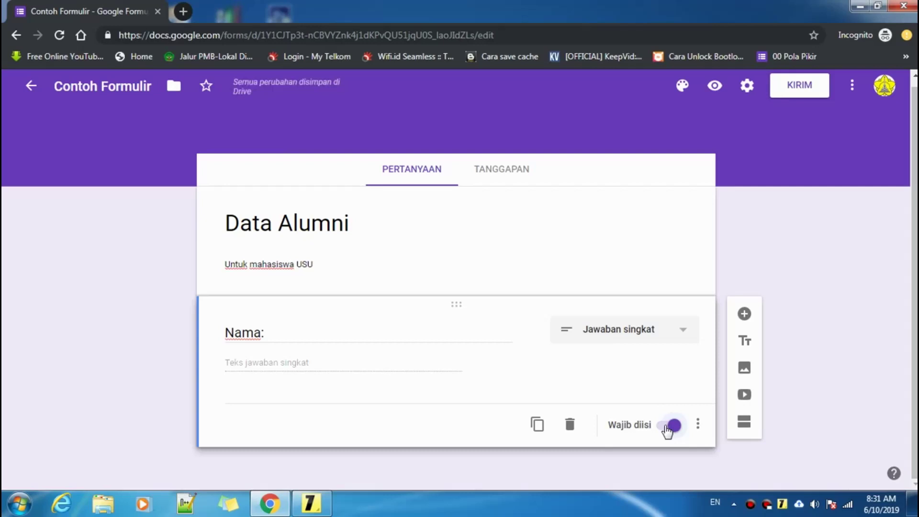
pyautogui.click(667, 429)
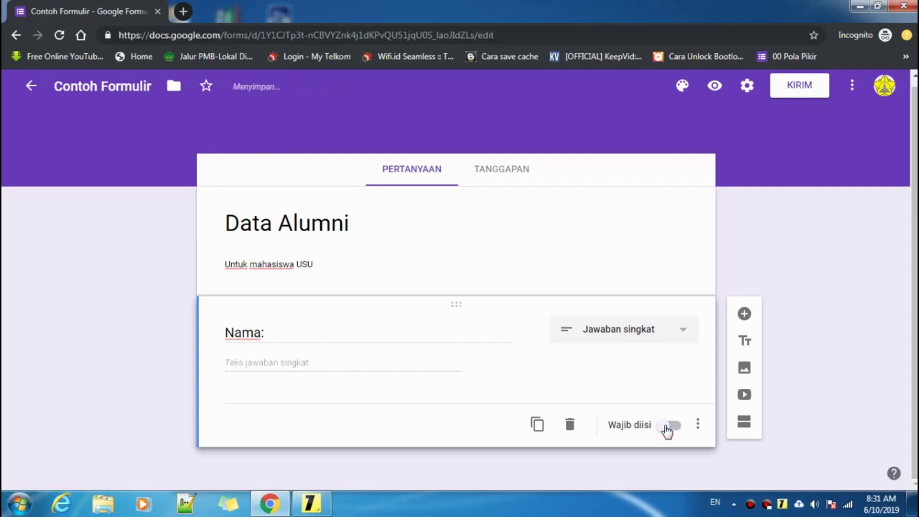
pyautogui.click(667, 429)
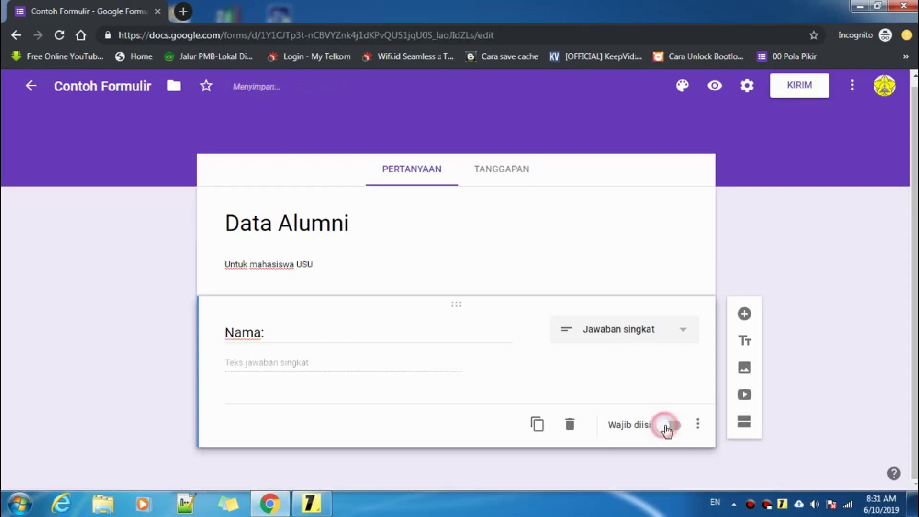
# - Add the description 'Isi nama lengkap anda dengan benar' under the Nama: question
pyautogui.click(698, 425)
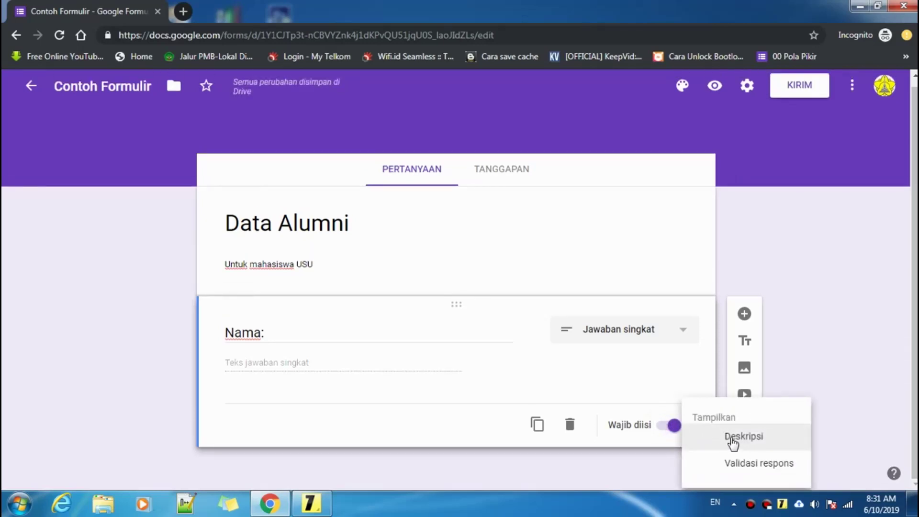
pyautogui.click(741, 438)
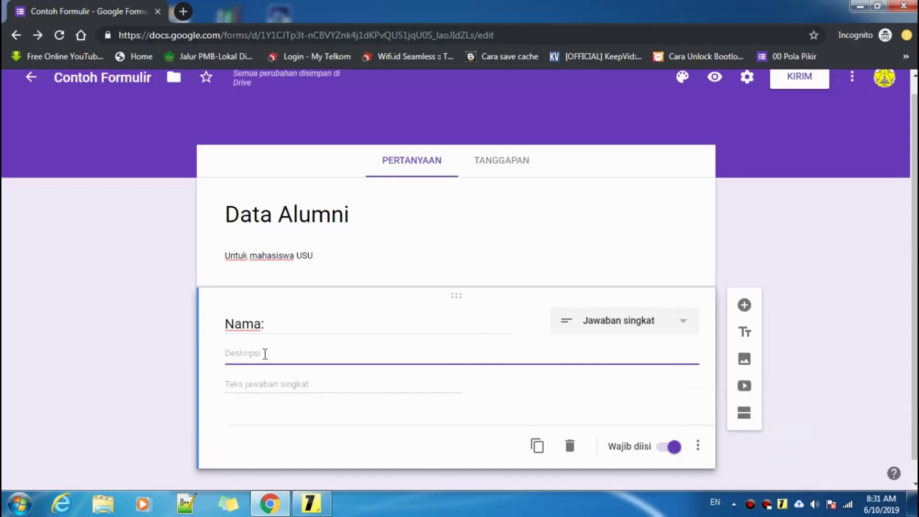
pyautogui.write('Isi')
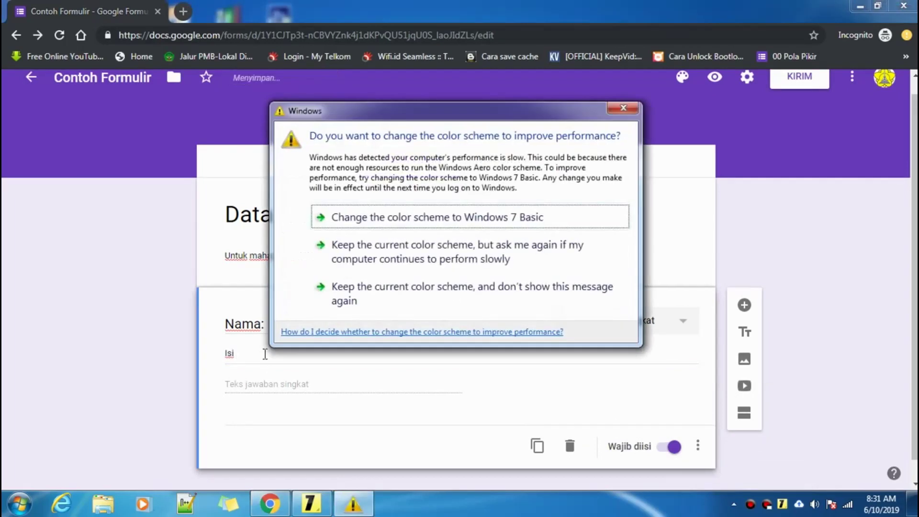
pyautogui.click(108, 340)
pyautogui.doubleClick(262, 350)
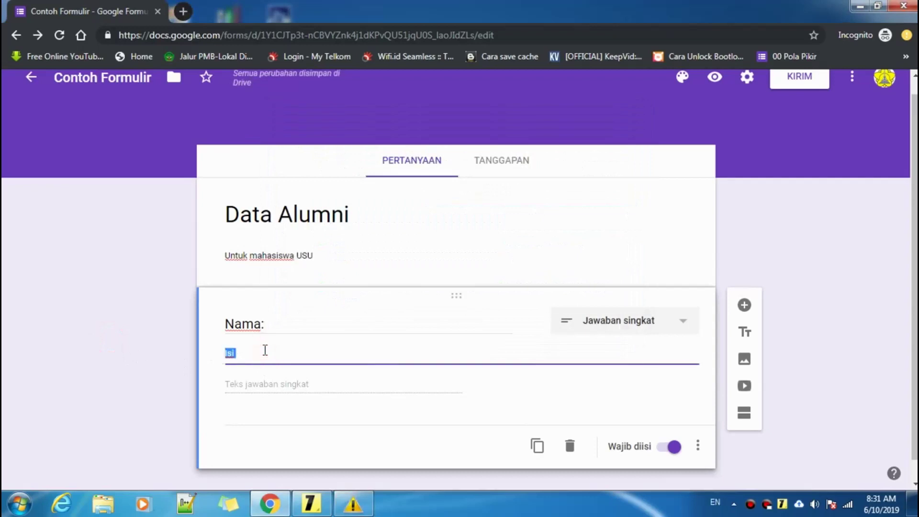
pyautogui.click(266, 354)
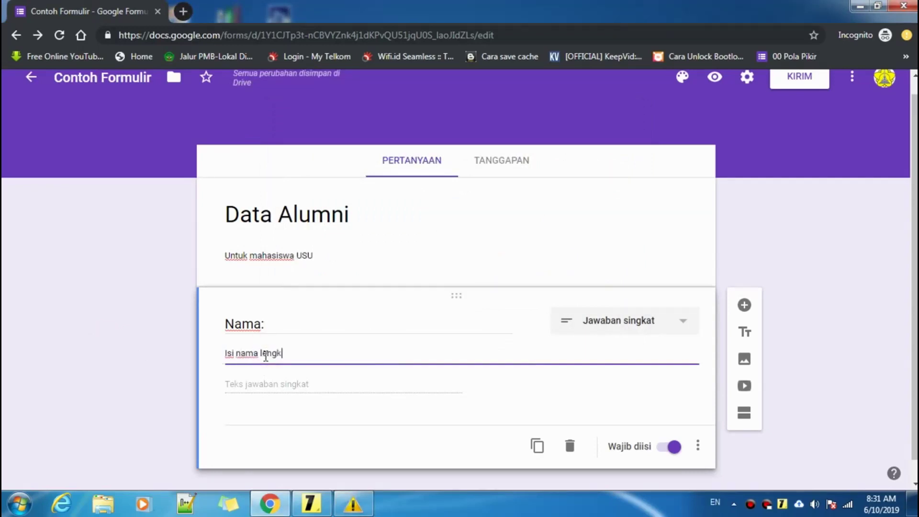
pyautogui.write('nama lengkap anda')
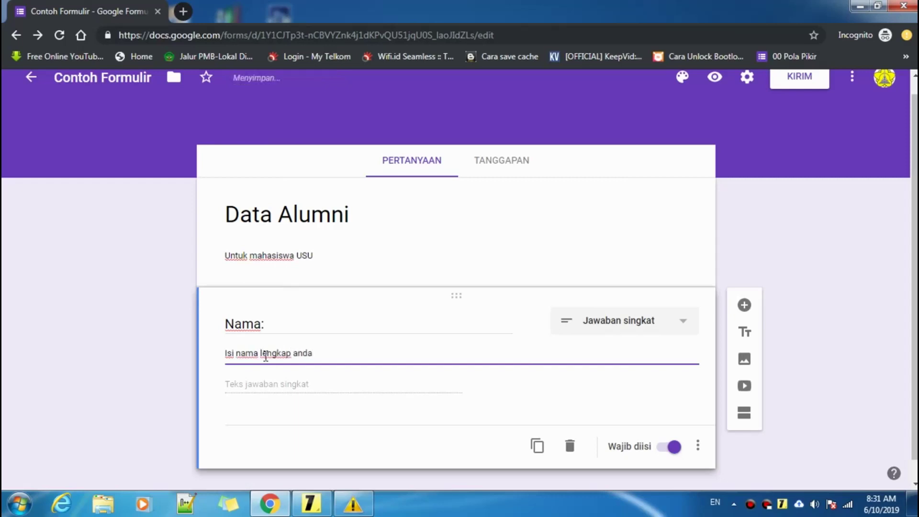
pyautogui.write(' dengan benar')
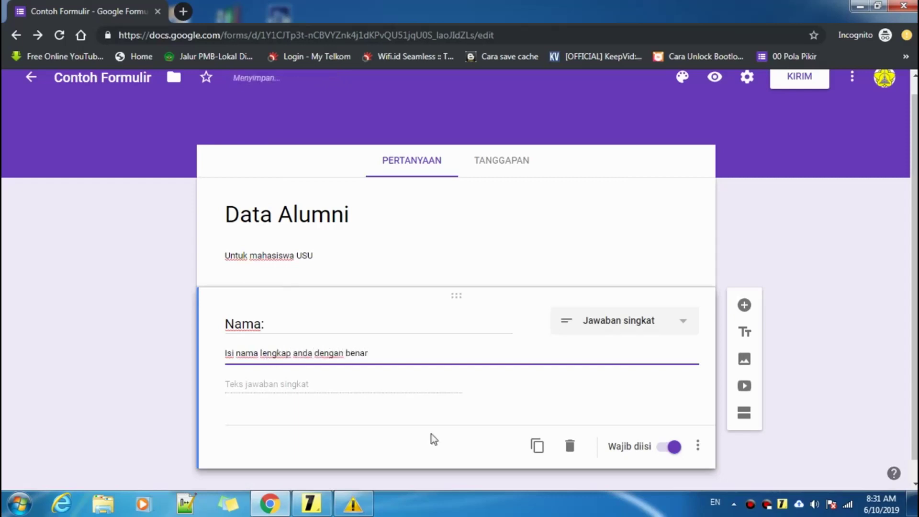
pyautogui.click(322, 509)
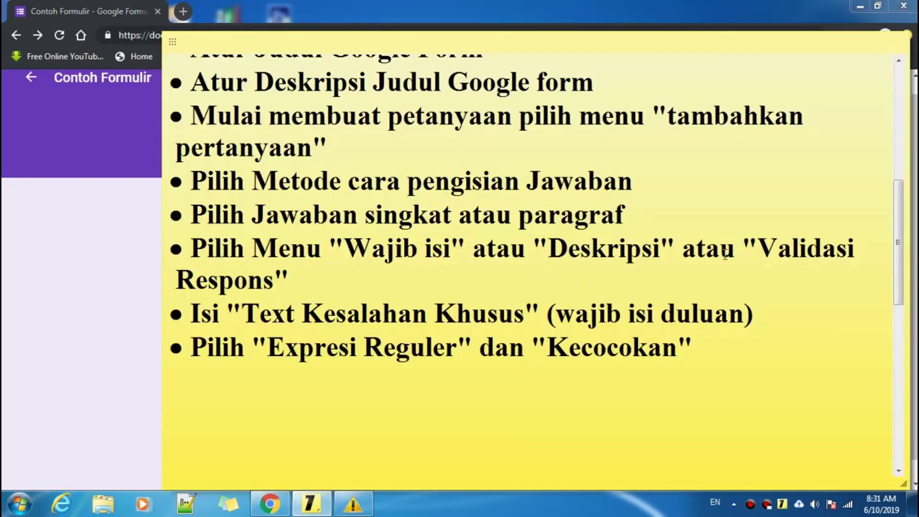
# - Turn on response validation for the Nama: question and choose Ekspresi reguler as the type
pyautogui.moveTo(761, 247); pyautogui.dragTo(322, 280)
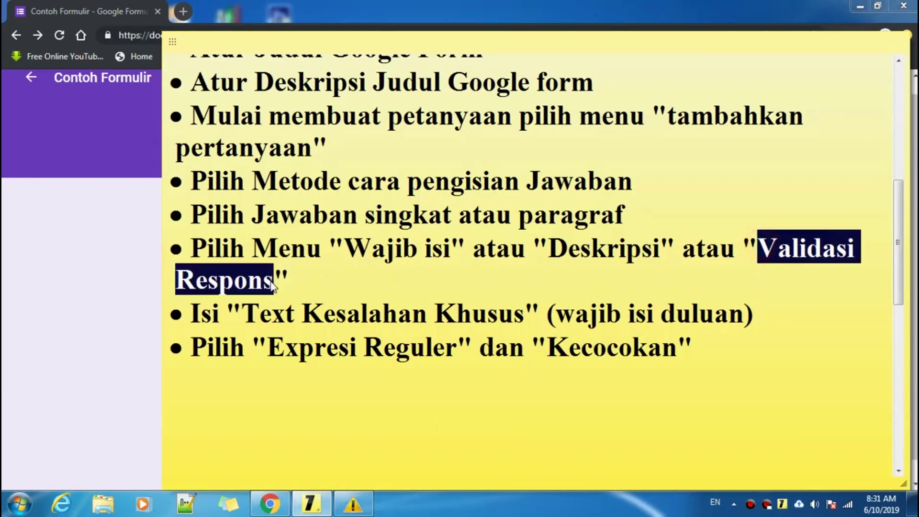
pyautogui.click(139, 283)
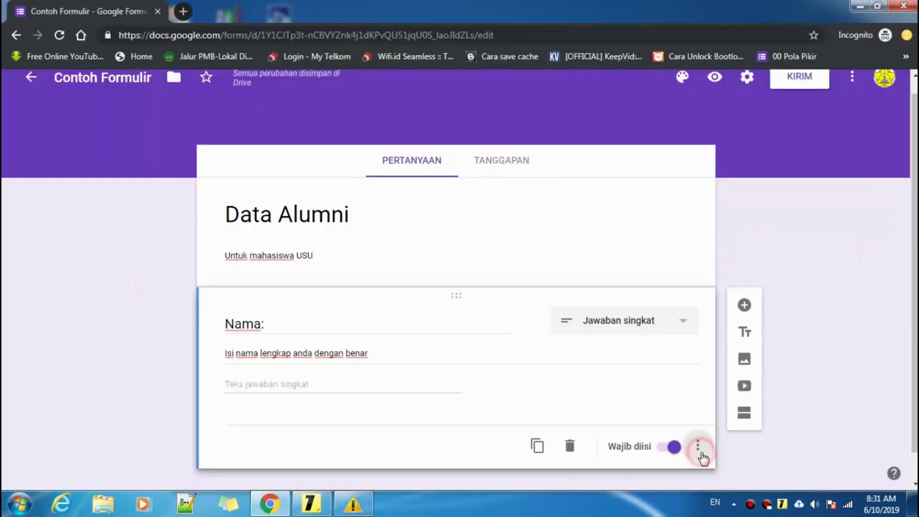
pyautogui.click(699, 450)
pyautogui.click(709, 454)
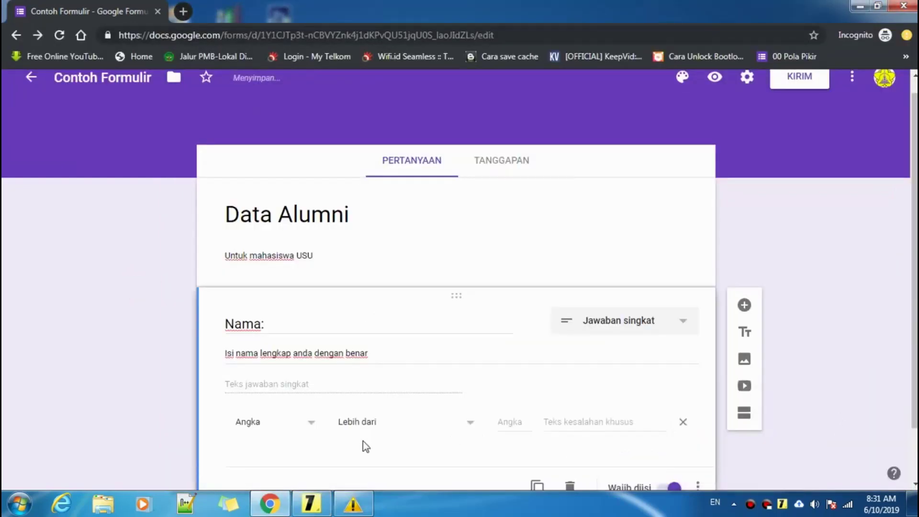
pyautogui.click(254, 365)
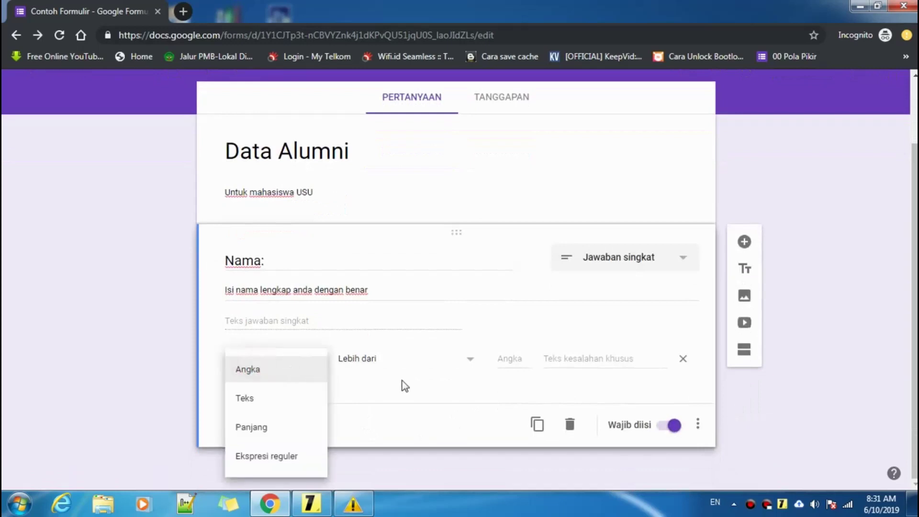
pyautogui.click(424, 413)
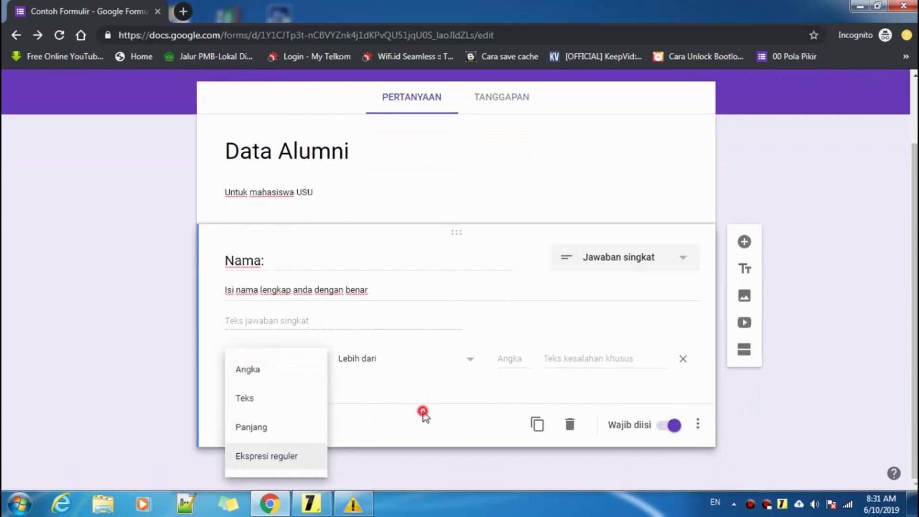
pyautogui.click(699, 427)
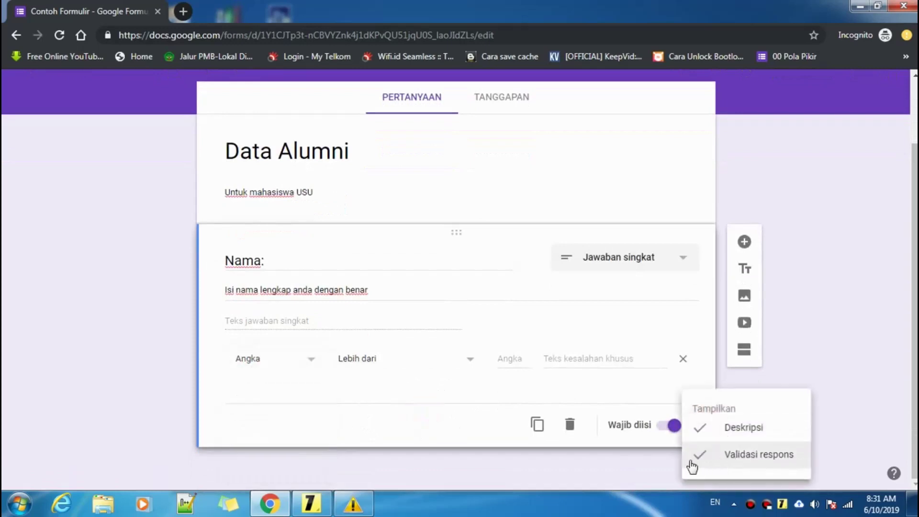
pyautogui.click(692, 459)
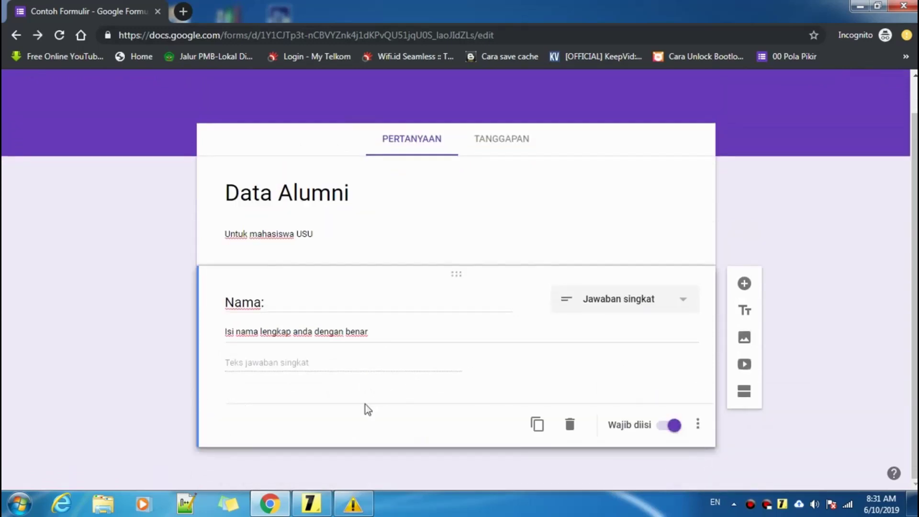
pyautogui.click(698, 425)
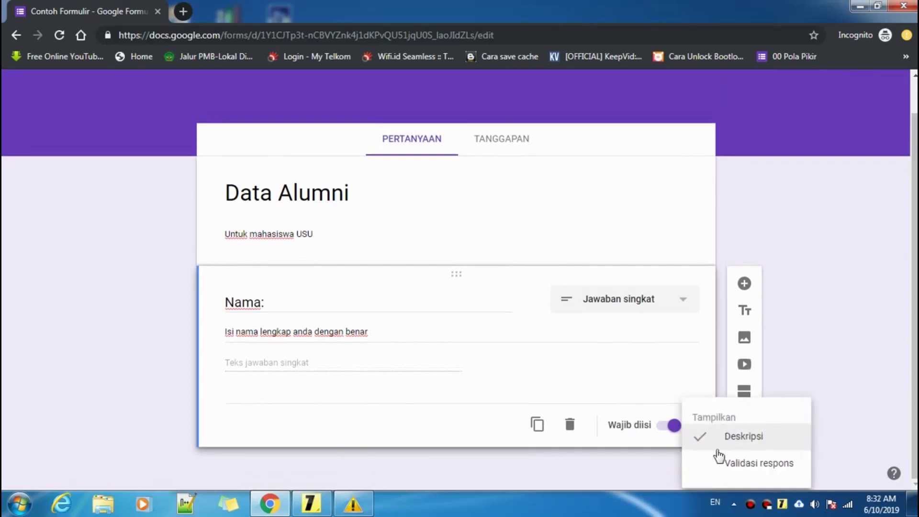
pyautogui.click(716, 462)
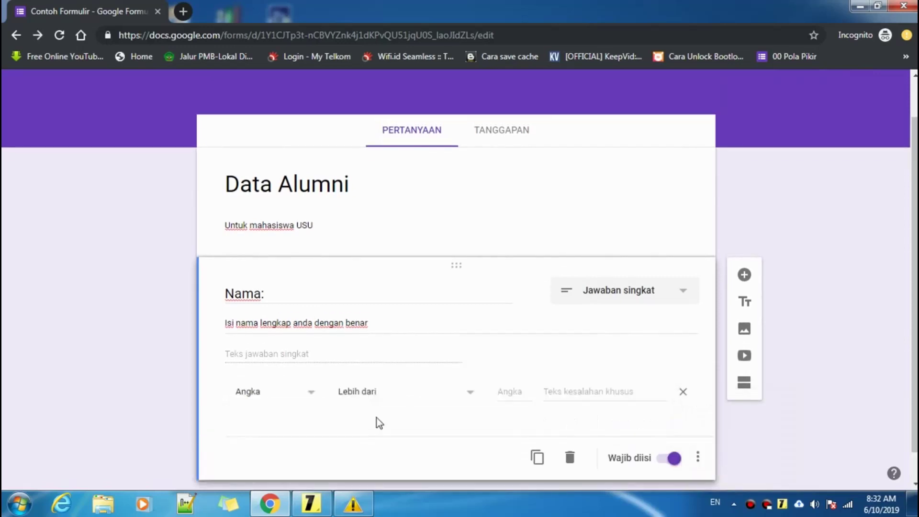
pyautogui.click(260, 403)
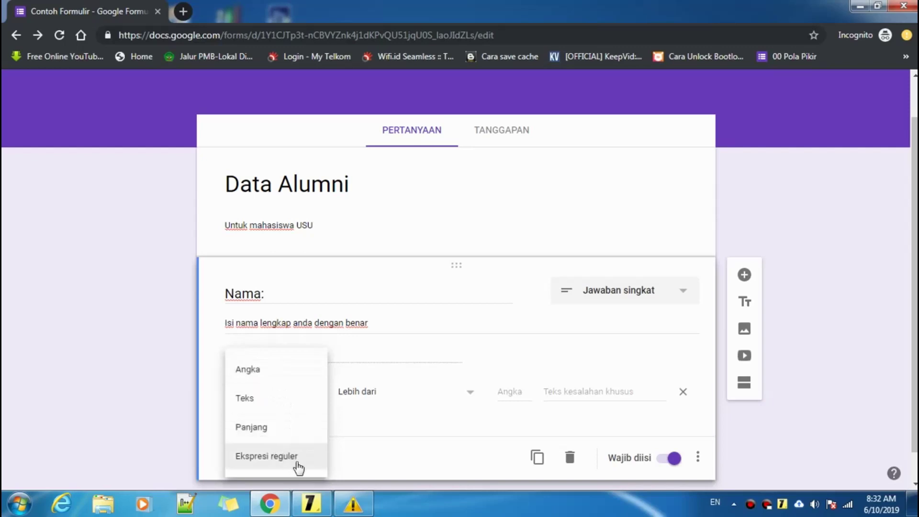
pyautogui.click(280, 459)
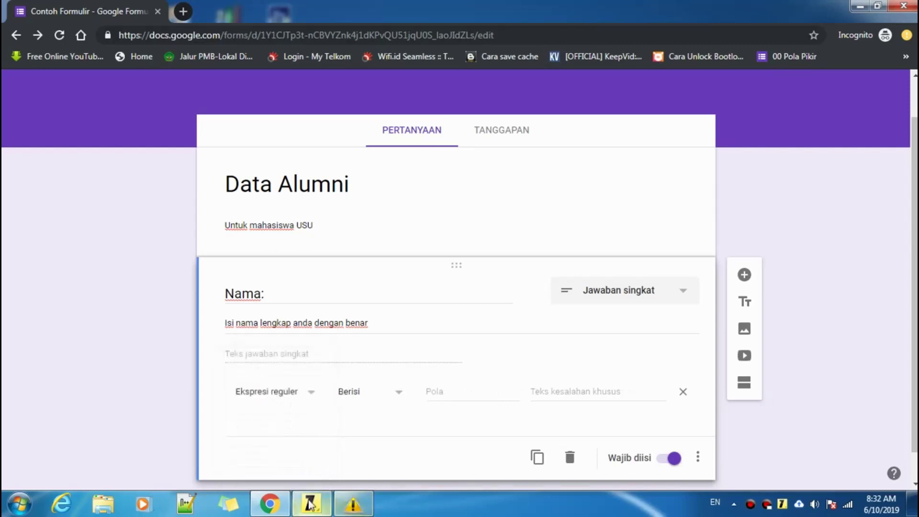
# - Check the tutorial notes, then select the Pola field and then the error text field
pyautogui.click(311, 504)
pyautogui.click(306, 285)
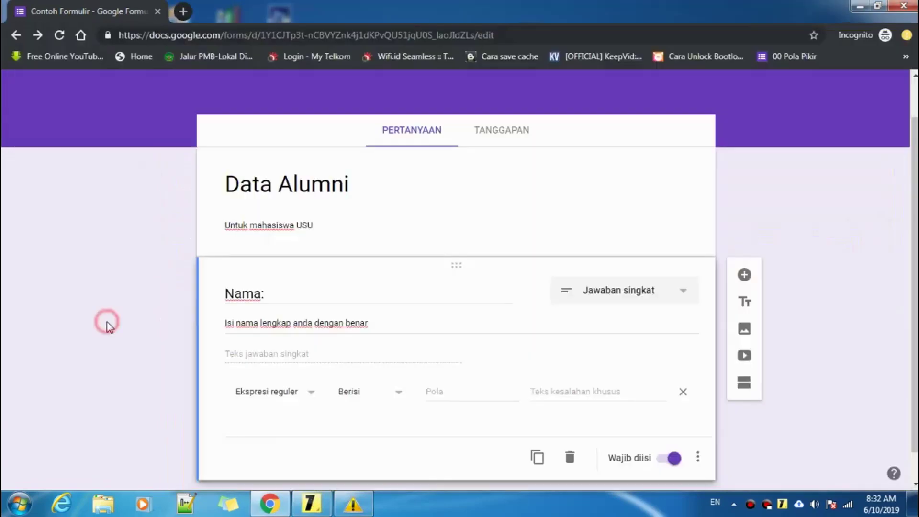
pyautogui.click(107, 321)
pyautogui.click(465, 392)
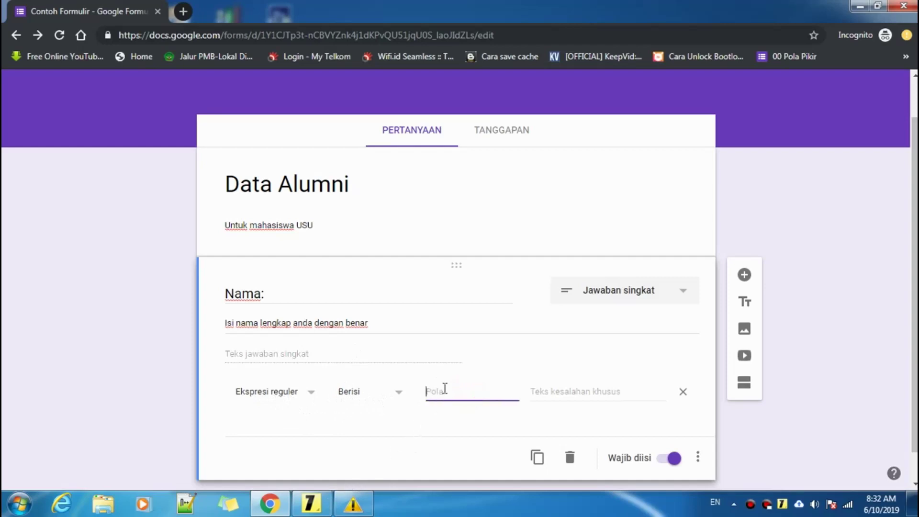
pyautogui.click(564, 393)
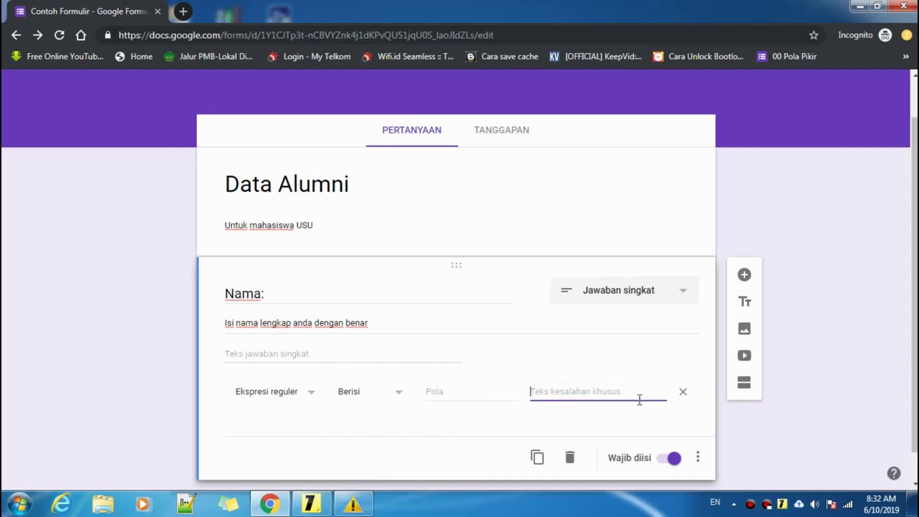
# - Highlight the 'Isi Text Kesalahan Khusus' line in the sticky note, then return to the form
pyautogui.click(311, 503)
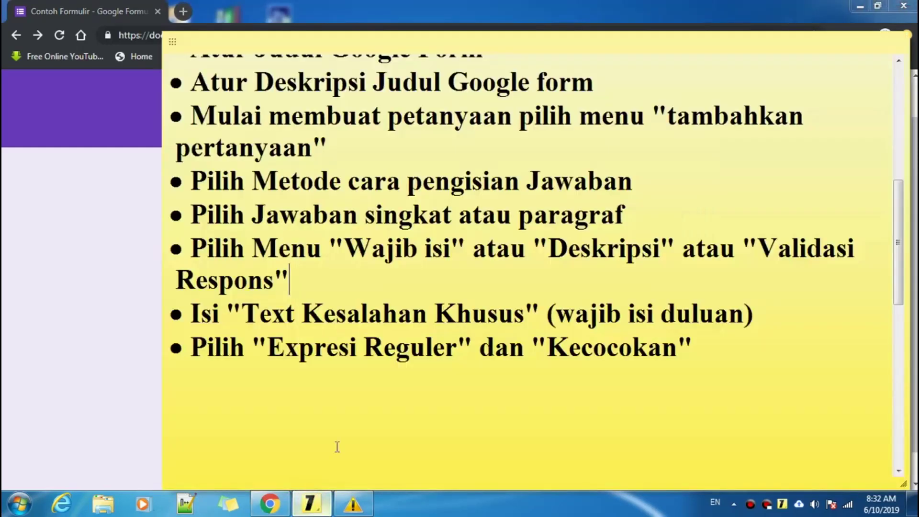
pyautogui.click(423, 288)
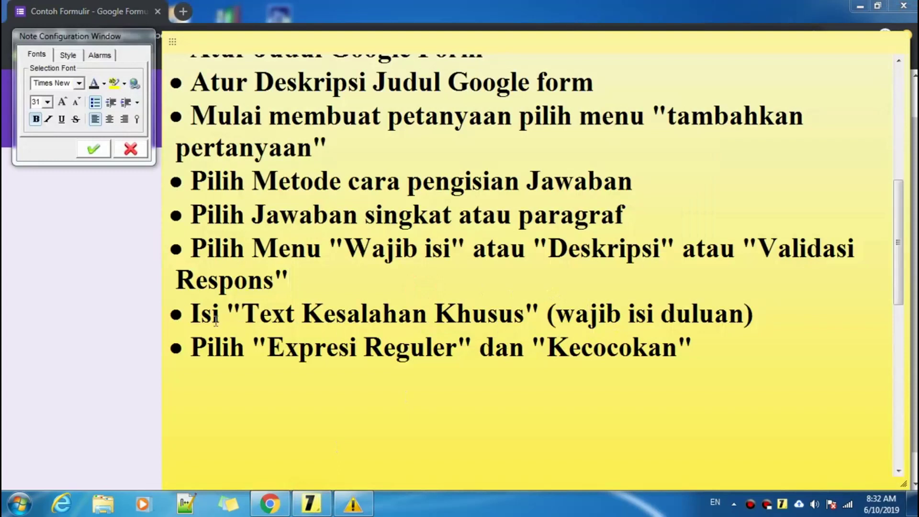
pyautogui.moveTo(192, 310); pyautogui.dragTo(791, 308)
pyautogui.click(790, 307)
pyautogui.click(71, 354)
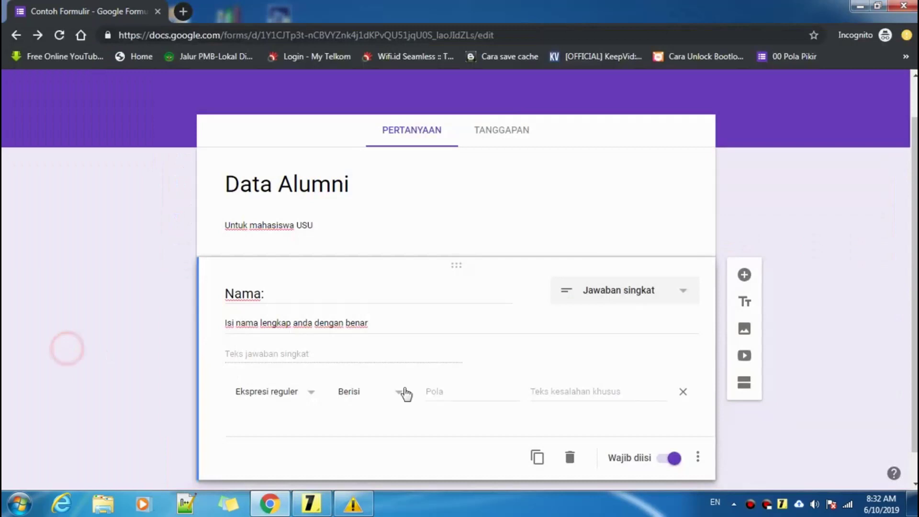
# - Enter 'wajib isi 4 angka' as the Nama: question's custom error text
pyautogui.click(593, 390)
pyautogui.scroll(-1, 594, 389)
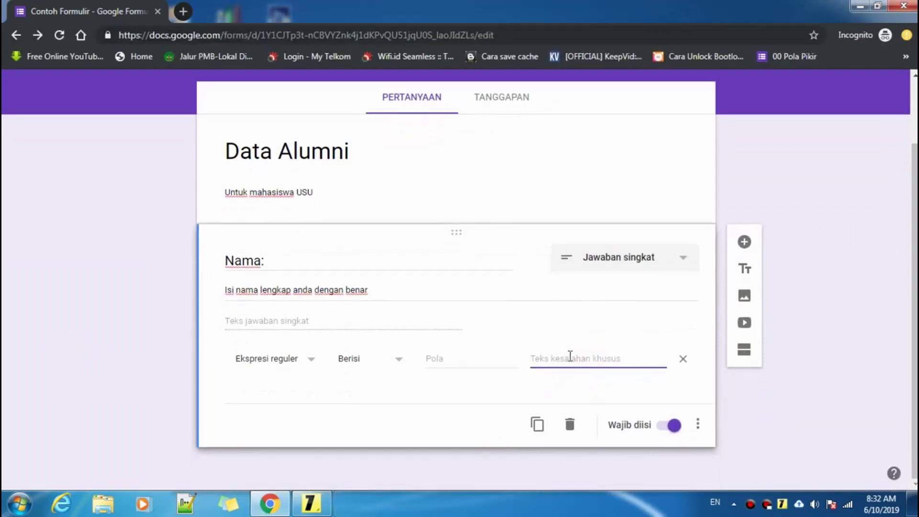
pyautogui.click(569, 357)
pyautogui.write('wajib isi 4 angka')
pyautogui.moveTo(605, 358)
pyautogui.mouseDown()
pyautogui.moveTo(521, 364)
pyautogui.moveTo(615, 356)
pyautogui.mouseUp()
pyautogui.doubleClick(604, 360)
pyautogui.moveTo(604, 360); pyautogui.dragTo(529, 360)
pyautogui.click(630, 360)
pyautogui.click(454, 360)
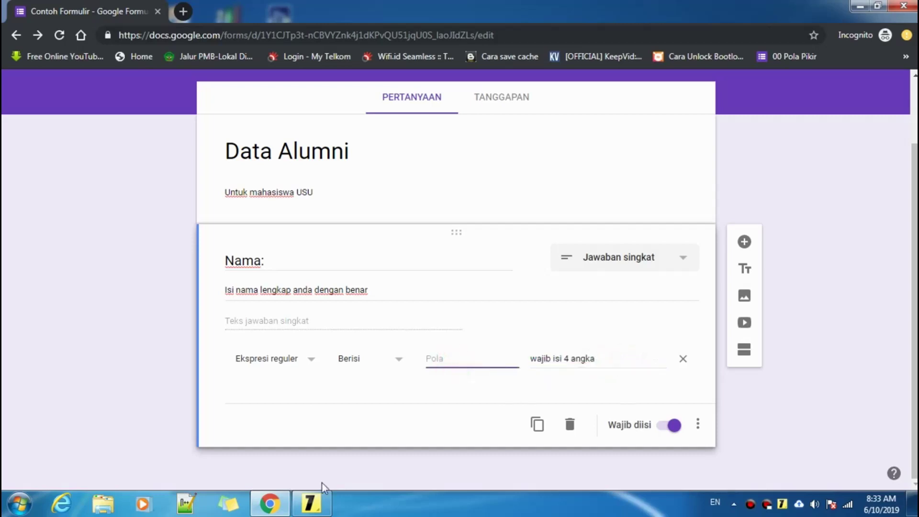
# - Review the last step in the tutorial notes and reopen the Ekspresi reguler type dropdown
pyautogui.click(311, 502)
pyautogui.click(723, 349)
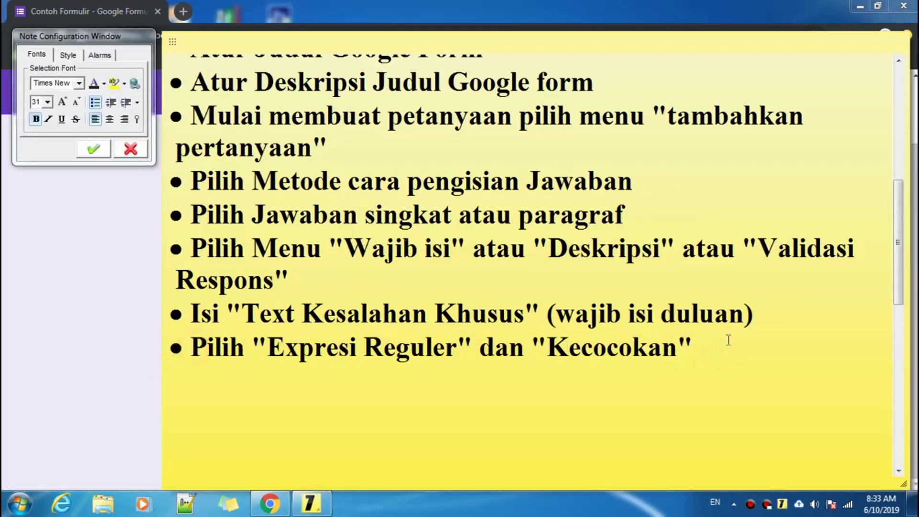
pyautogui.moveTo(725, 343); pyautogui.dragTo(841, 359)
pyautogui.click(840, 360)
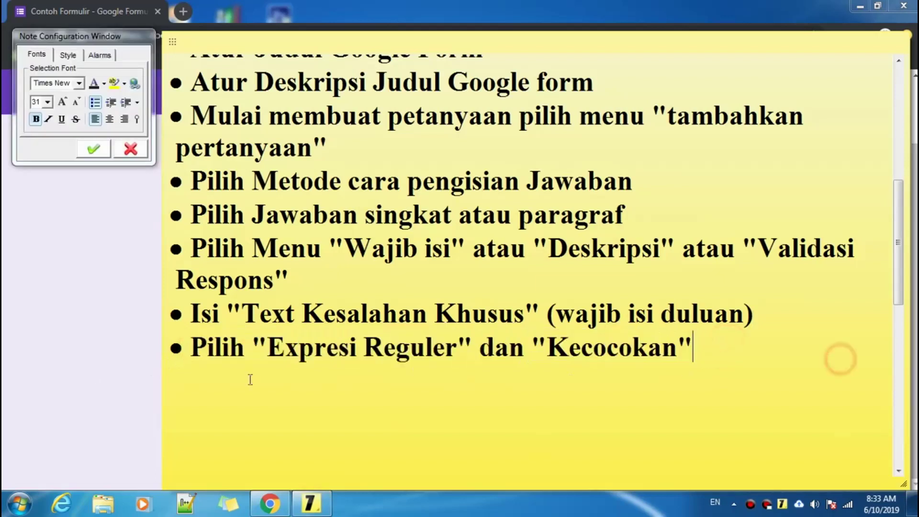
pyautogui.click(88, 367)
pyautogui.click(698, 424)
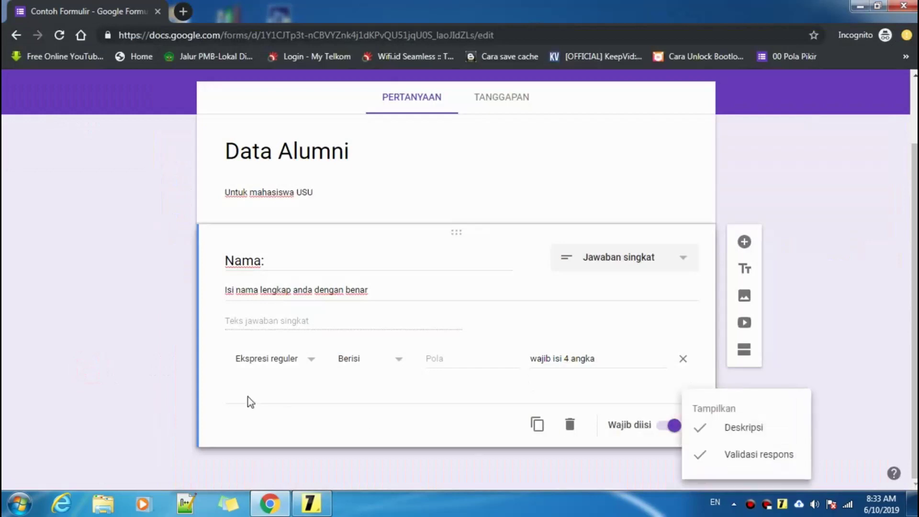
pyautogui.click(247, 383)
pyautogui.click(258, 361)
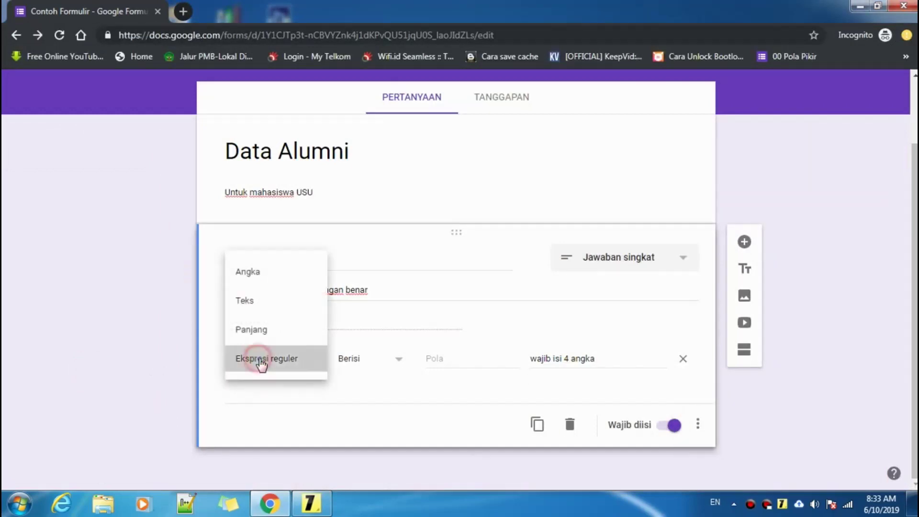
# - Look up the Ekspresi reguler option names in the tutorial notes
pyautogui.click(262, 363)
pyautogui.click(362, 360)
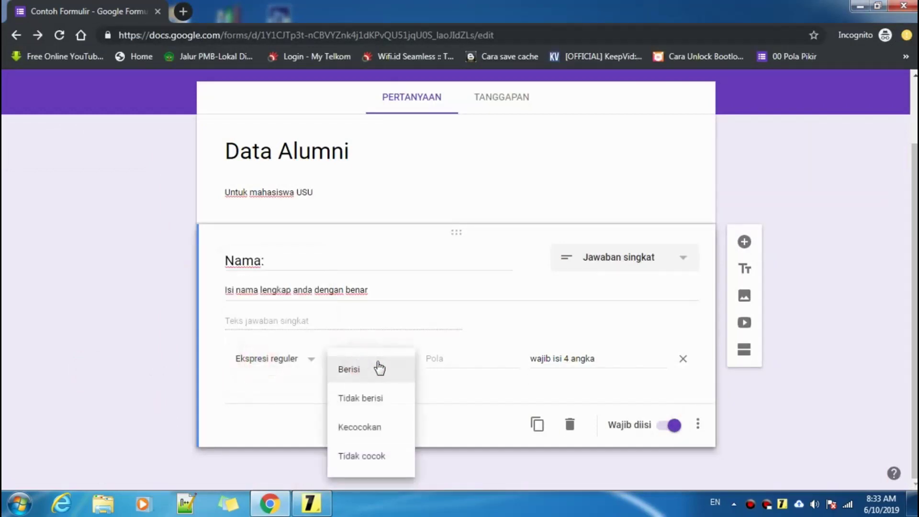
pyautogui.click(311, 502)
pyautogui.moveTo(721, 339); pyautogui.dragTo(703, 346)
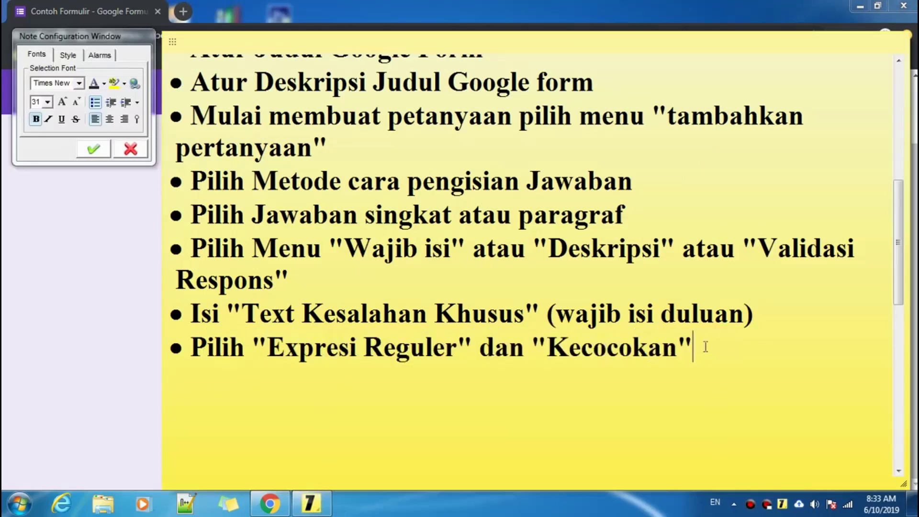
pyautogui.moveTo(274, 346); pyautogui.dragTo(461, 348)
pyautogui.click(107, 348)
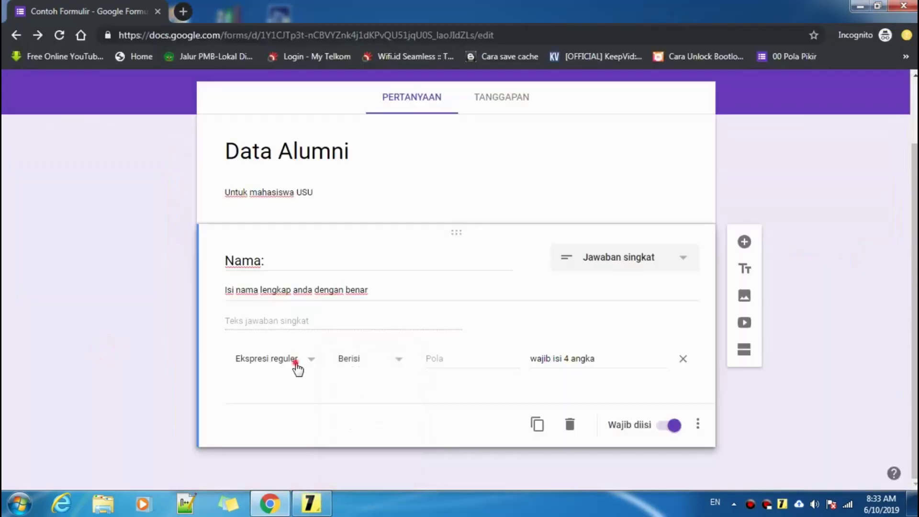
# - Keep Ekspresi reguler and switch the validation condition from Berisi to Kecocokan
pyautogui.click(288, 364)
pyautogui.click(272, 364)
pyautogui.click(310, 503)
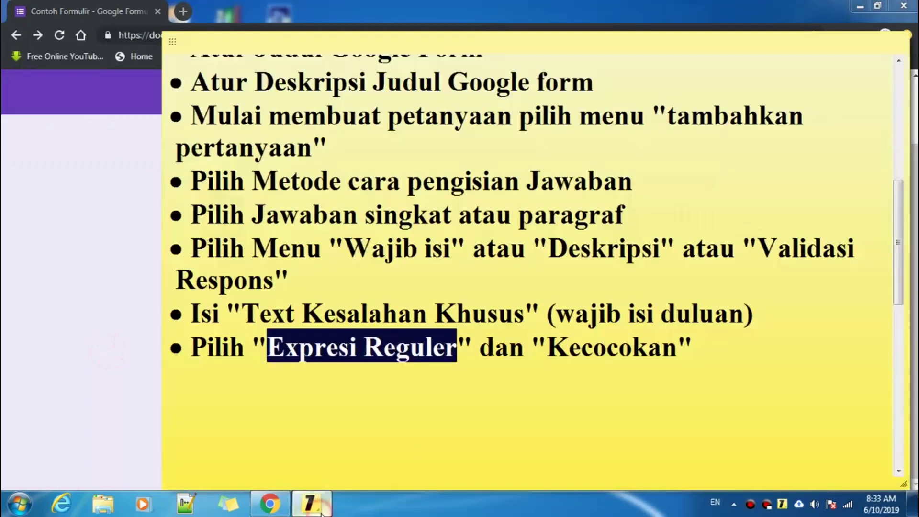
pyautogui.click(550, 347)
pyautogui.moveTo(550, 347); pyautogui.dragTo(677, 346)
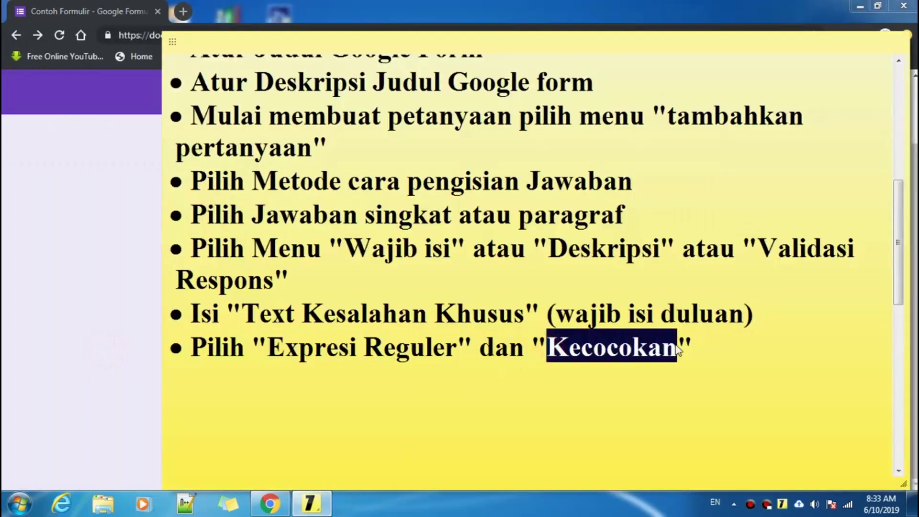
pyautogui.click(6, 345)
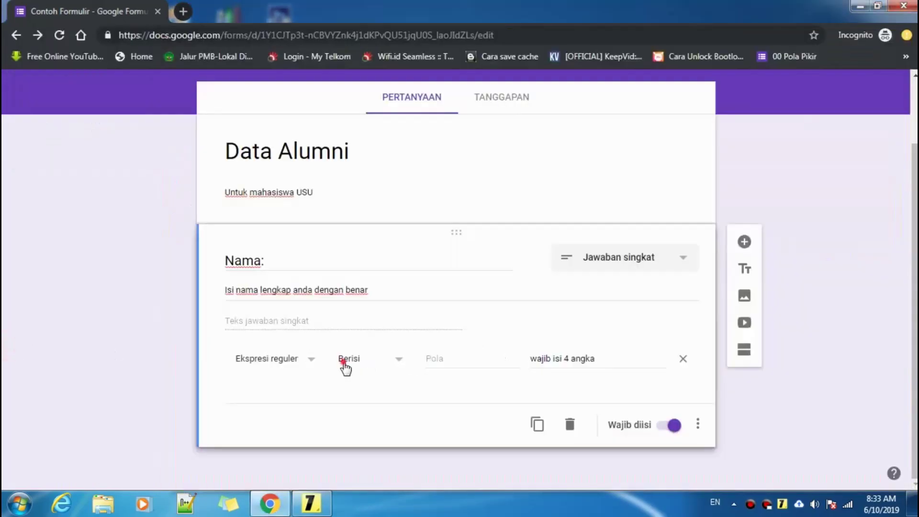
pyautogui.click(360, 365)
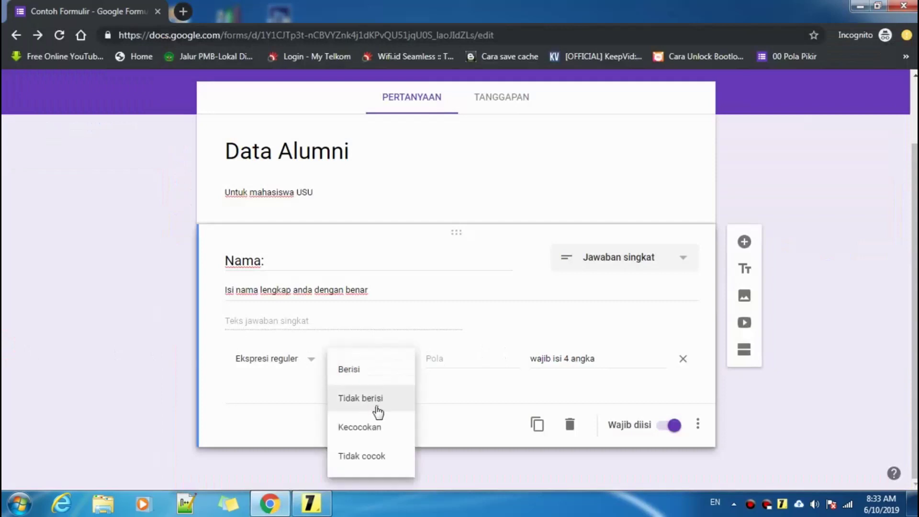
pyautogui.click(370, 426)
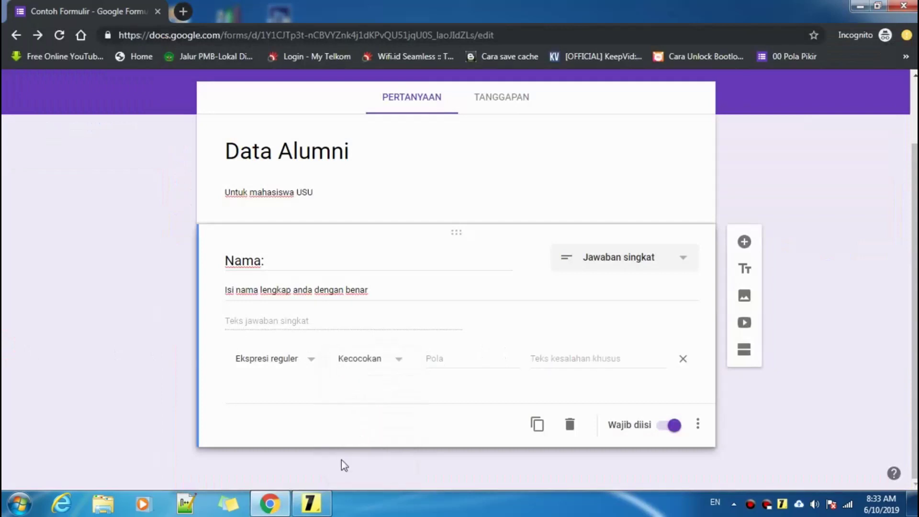
pyautogui.click(311, 504)
pyautogui.click(691, 346)
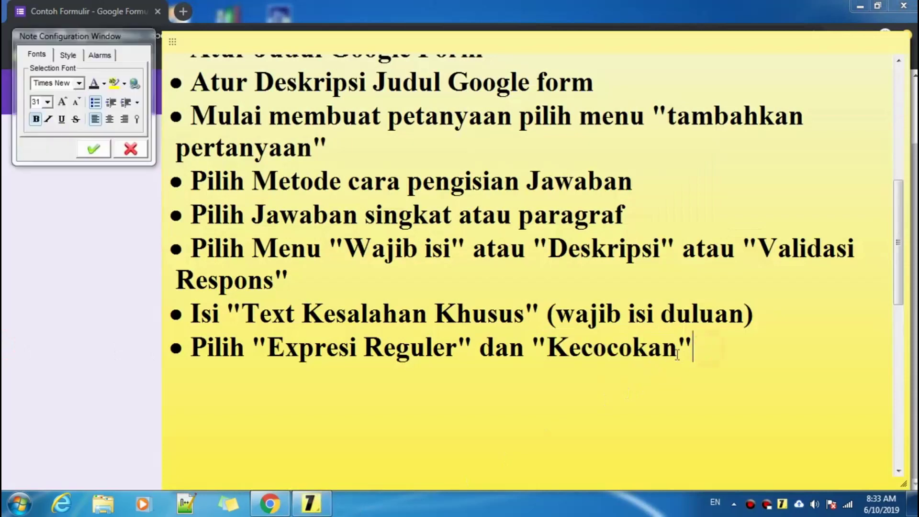
pyautogui.moveTo(684, 349); pyautogui.dragTo(563, 353)
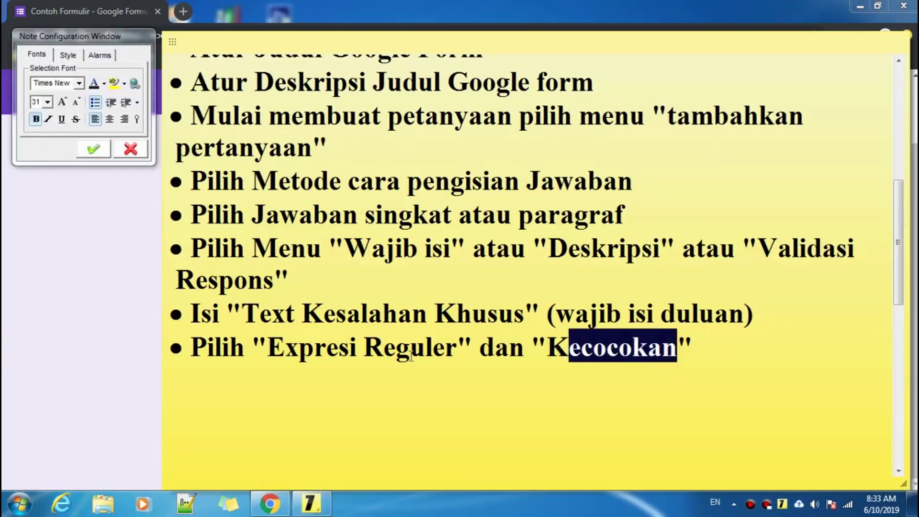
pyautogui.moveTo(268, 347); pyautogui.dragTo(458, 348)
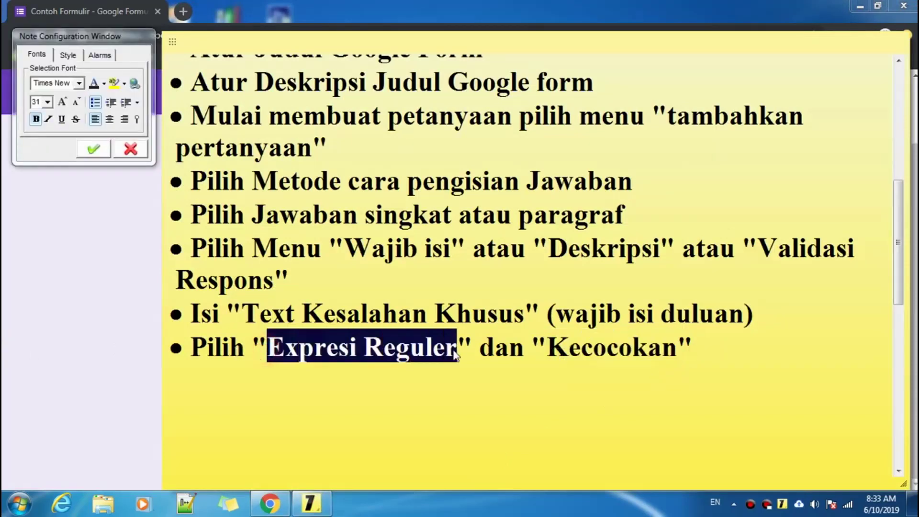
pyautogui.moveTo(548, 354); pyautogui.dragTo(680, 352)
pyautogui.click(734, 346)
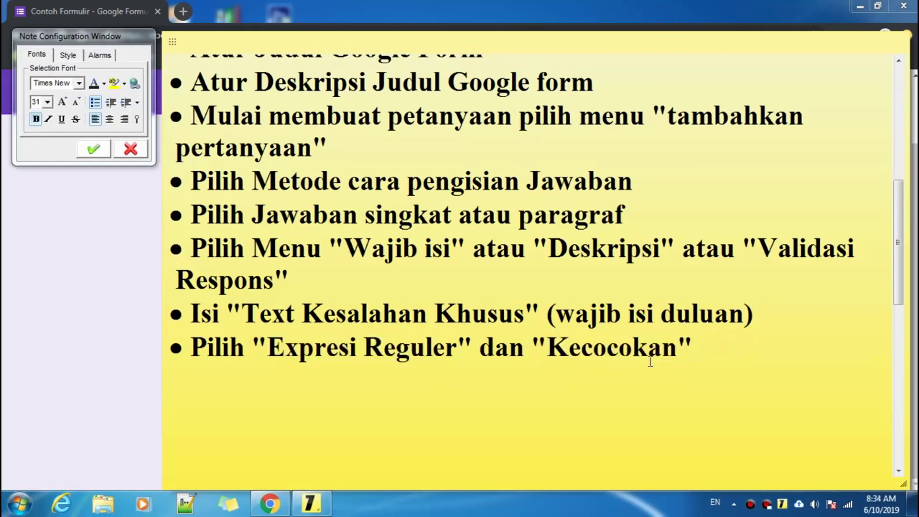
pyautogui.moveTo(267, 348); pyautogui.dragTo(464, 349)
pyautogui.scroll(5, 438, 250)
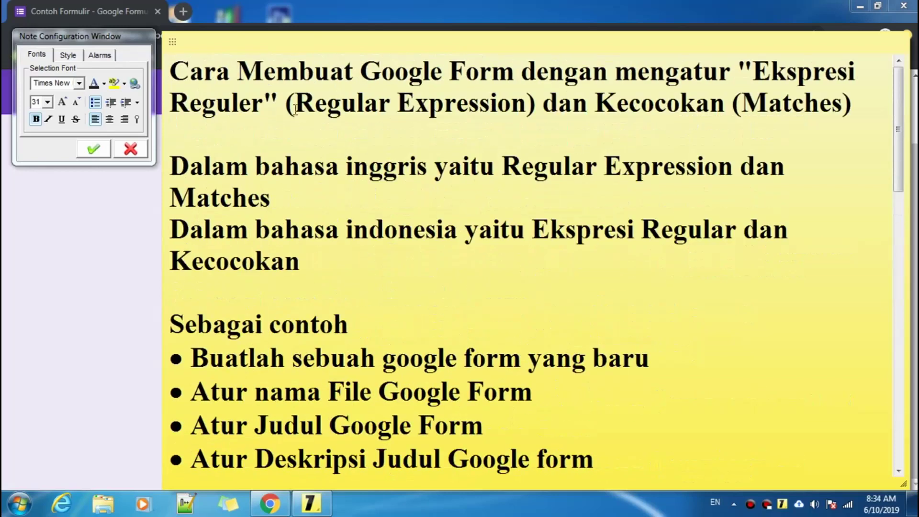
pyautogui.moveTo(296, 105); pyautogui.dragTo(527, 104)
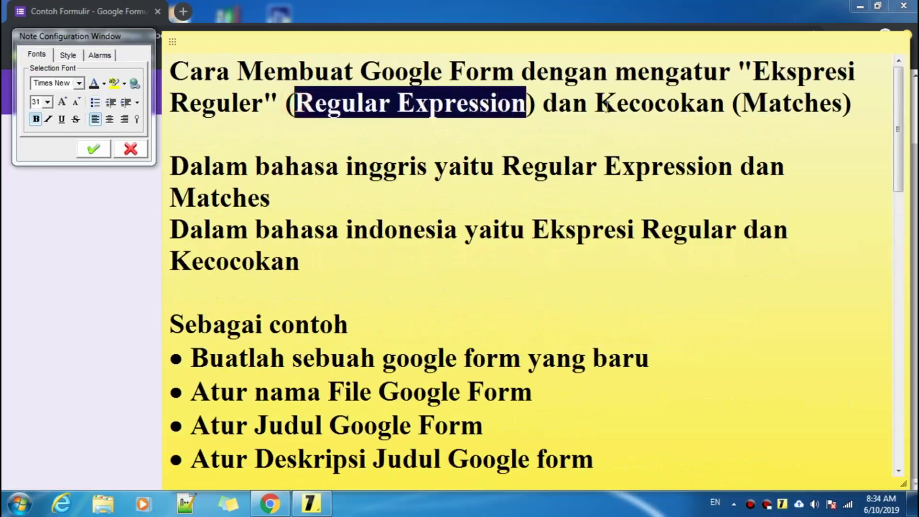
pyautogui.moveTo(599, 104); pyautogui.dragTo(844, 108)
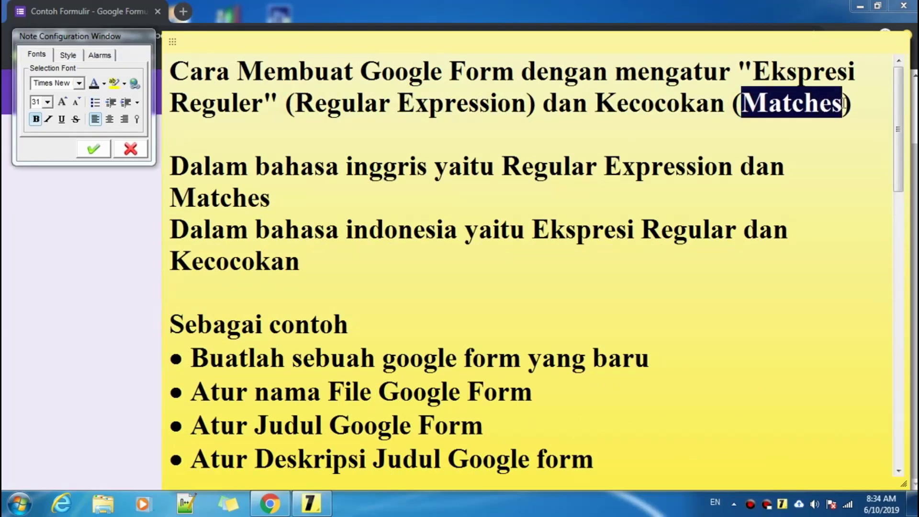
pyautogui.moveTo(742, 103); pyautogui.dragTo(843, 105)
pyautogui.click(527, 105)
pyautogui.scroll(-3, 378, 256)
pyautogui.click(67, 342)
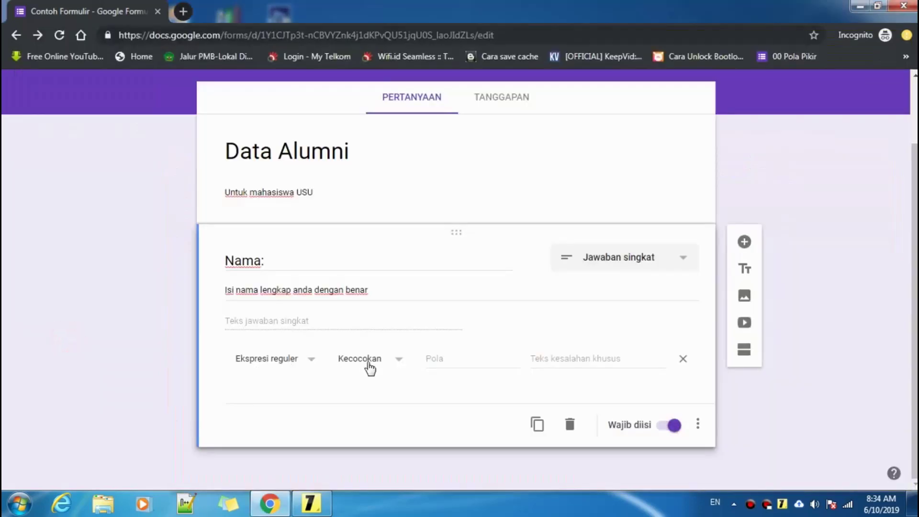
# - Leave the Pola field and bring the regex reference sticky note to the front
pyautogui.click(439, 361)
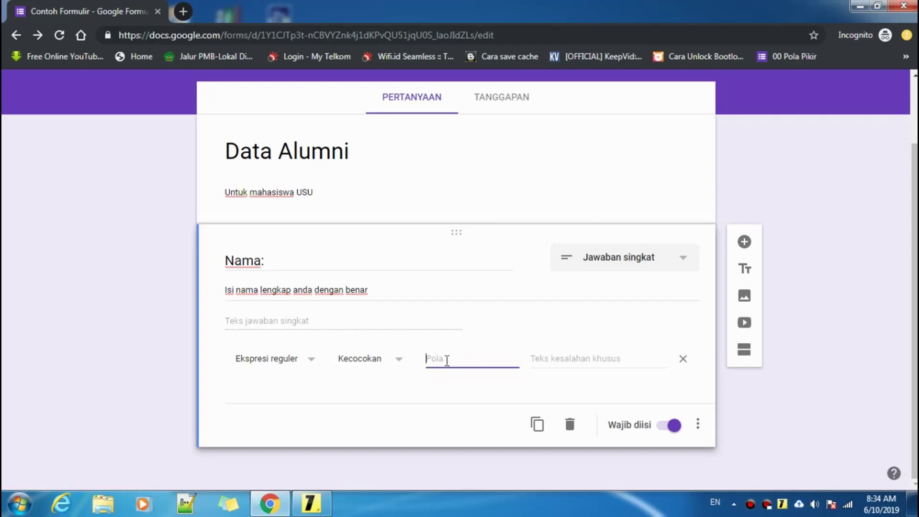
pyautogui.moveTo(311, 503)
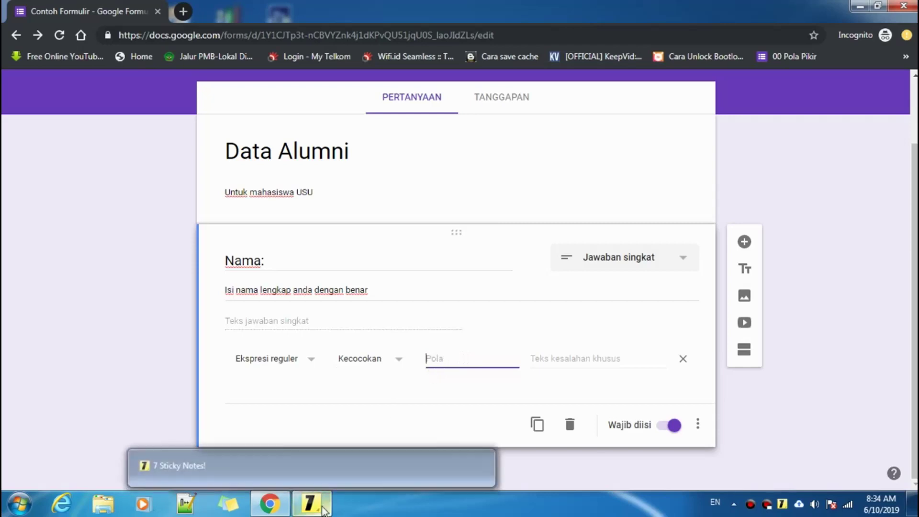
pyautogui.click(257, 474)
pyautogui.click(750, 371)
pyautogui.scroll(-10, 752, 364)
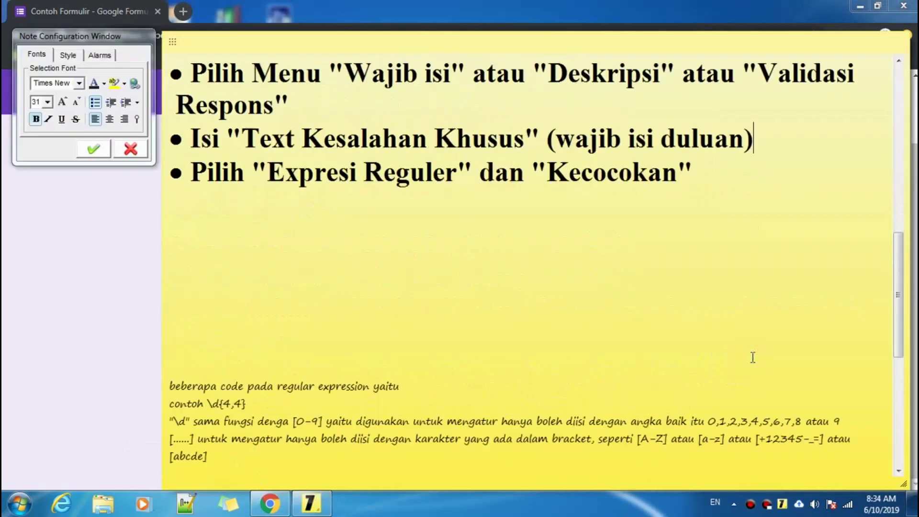
pyautogui.click(416, 127)
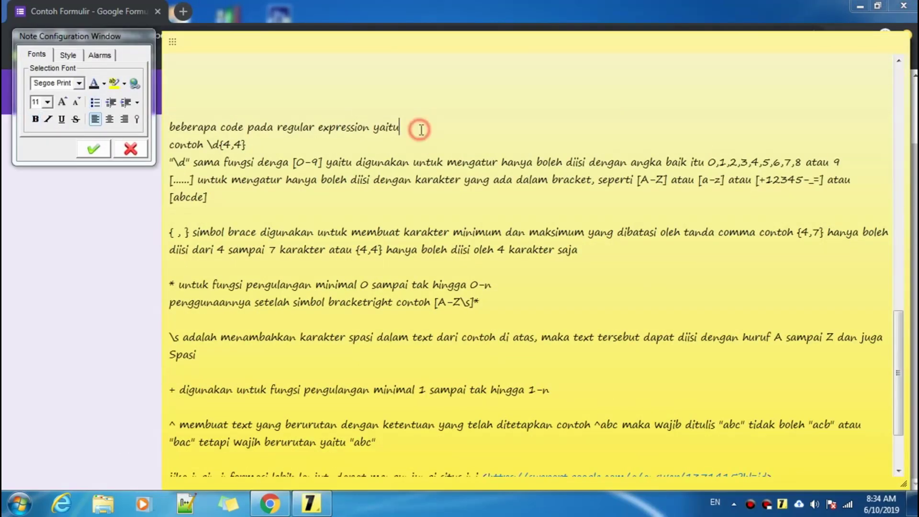
pyautogui.moveTo(170, 127); pyautogui.dragTo(418, 122)
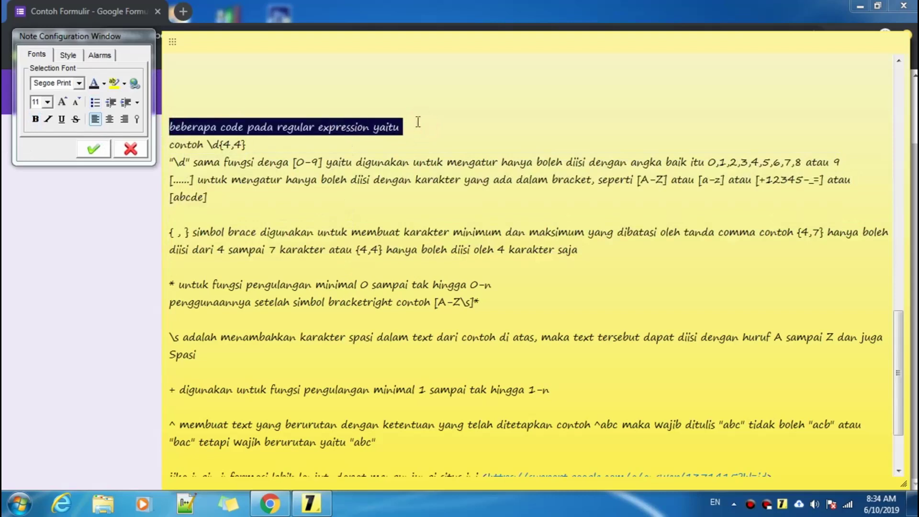
pyautogui.click(444, 124)
pyautogui.scroll(-3, 369, 230)
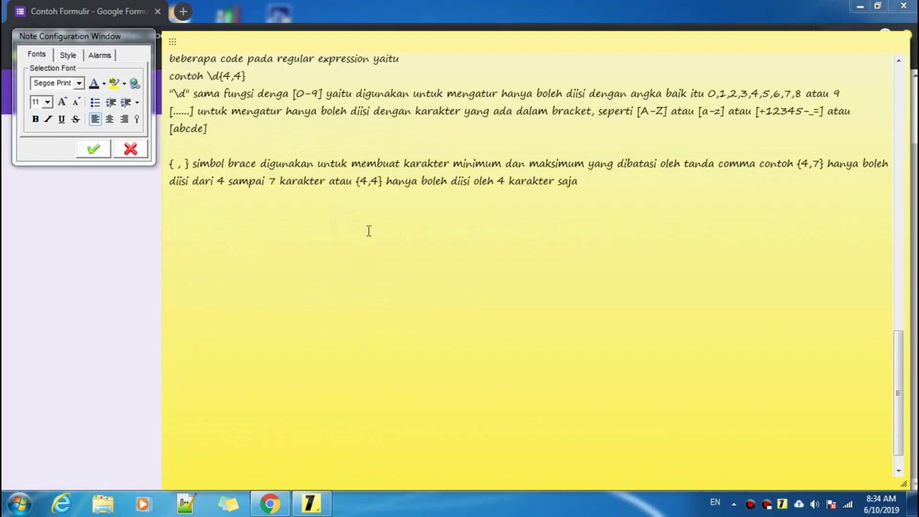
pyautogui.scroll(5, 368, 231)
pyautogui.click(251, 219)
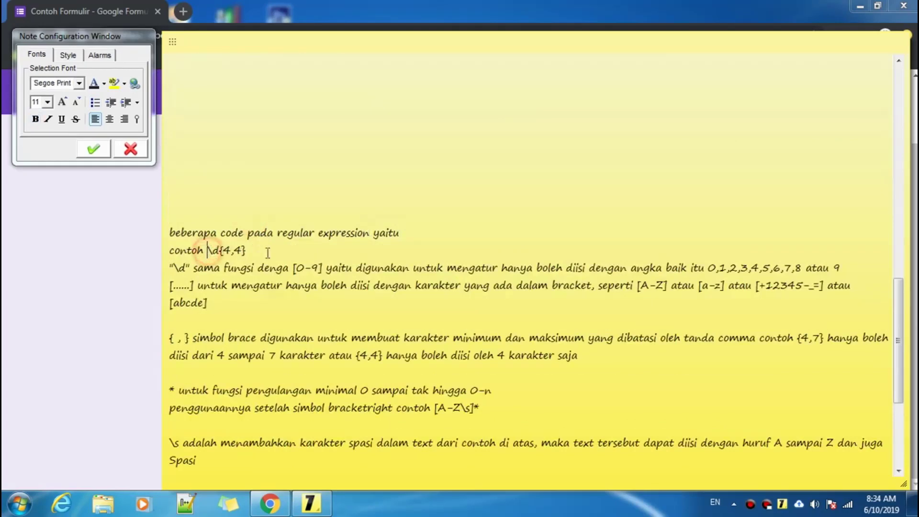
pyautogui.moveTo(246, 250); pyautogui.dragTo(208, 250)
pyautogui.click(275, 250)
pyautogui.click(61, 299)
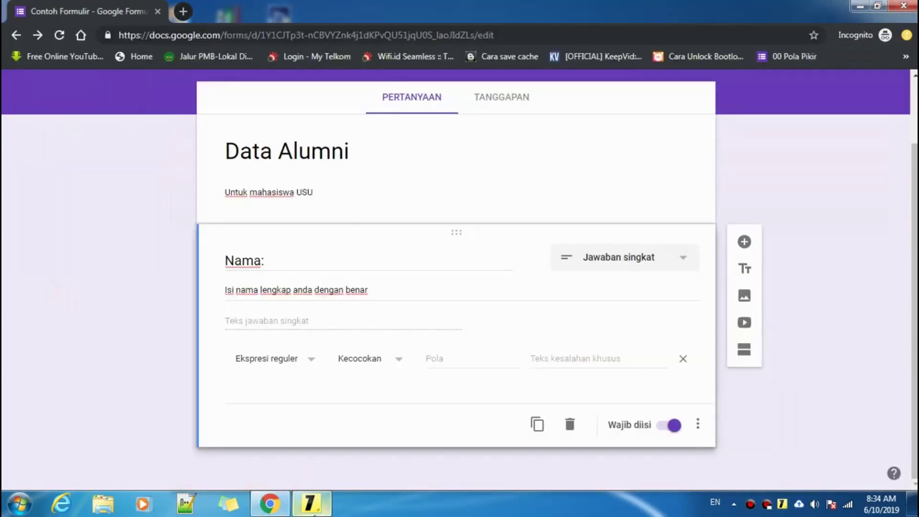
pyautogui.click(311, 504)
pyautogui.moveTo(246, 249); pyautogui.dragTo(170, 250)
pyautogui.click(277, 250)
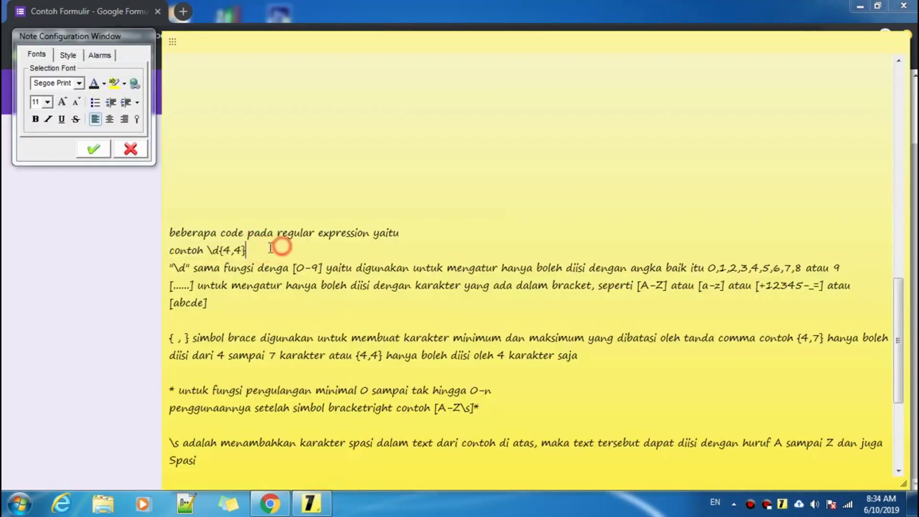
pyautogui.moveTo(281, 250); pyautogui.dragTo(209, 252)
pyautogui.hotkey('ctrl', 'c')
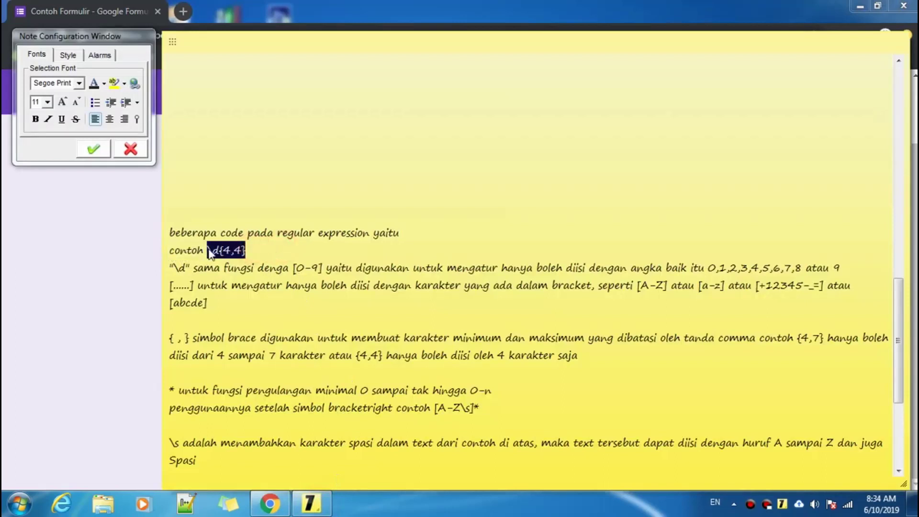
pyautogui.scroll(3, 328, 242)
pyautogui.click(718, 207)
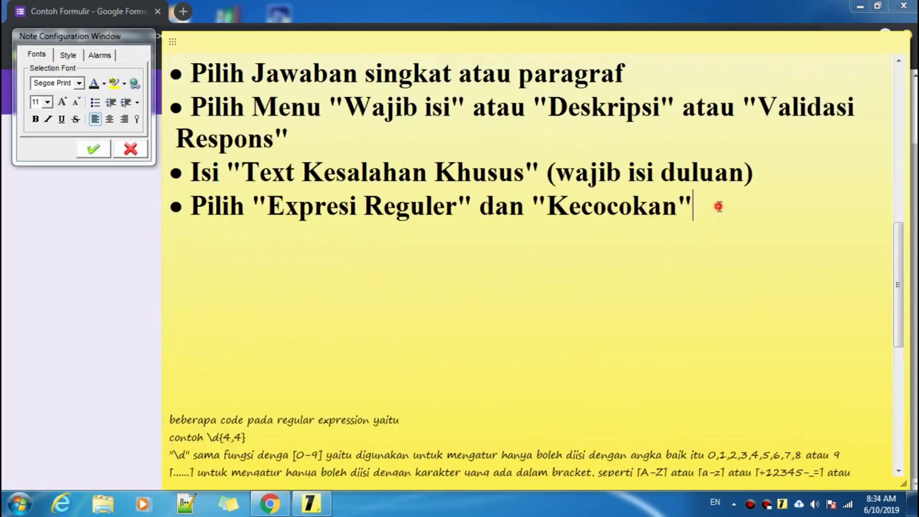
pyautogui.press('Return')
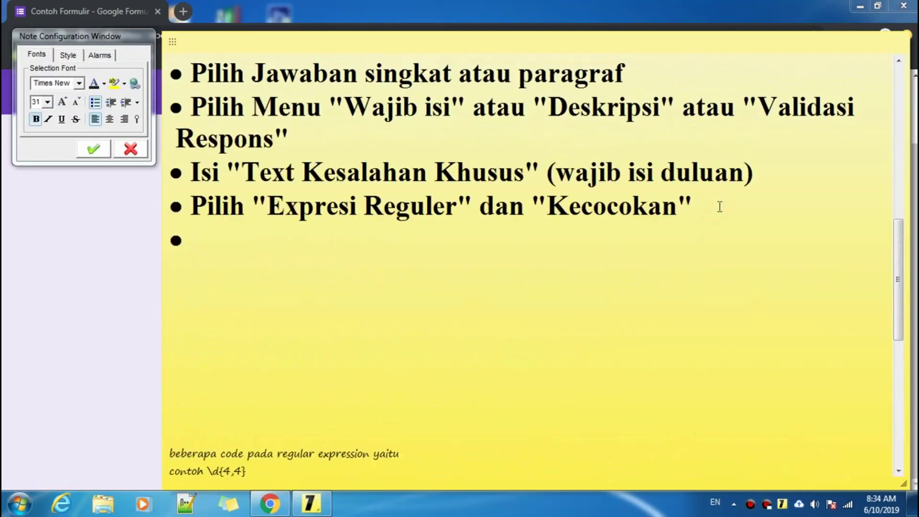
pyautogui.write('contoh')
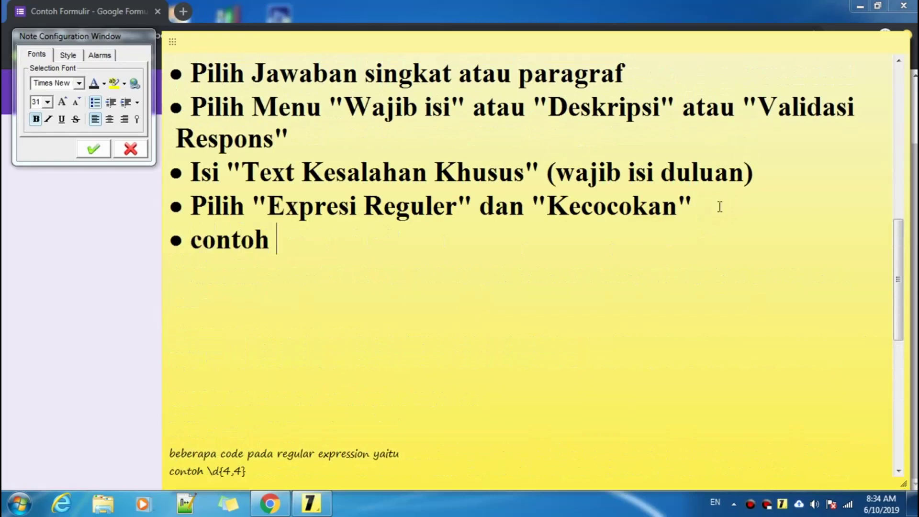
pyautogui.hotkey('ctrl', 'v')
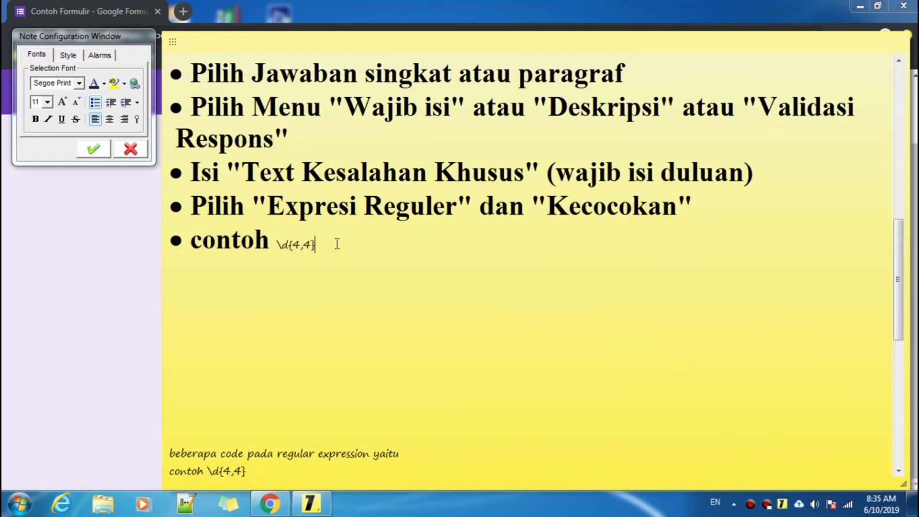
pyautogui.write('\\')
pyautogui.press('BackSpace')
pyautogui.press('BackSpace')
pyautogui.press('BackSpace')
pyautogui.press('BackSpace')
pyautogui.press('BackSpace')
pyautogui.press('BackSpace')
pyautogui.press('BackSpace')
pyautogui.press('BackSpace')
pyautogui.press('BackSpace')
pyautogui.write('\\d{4,4}')
pyautogui.click(269, 243)
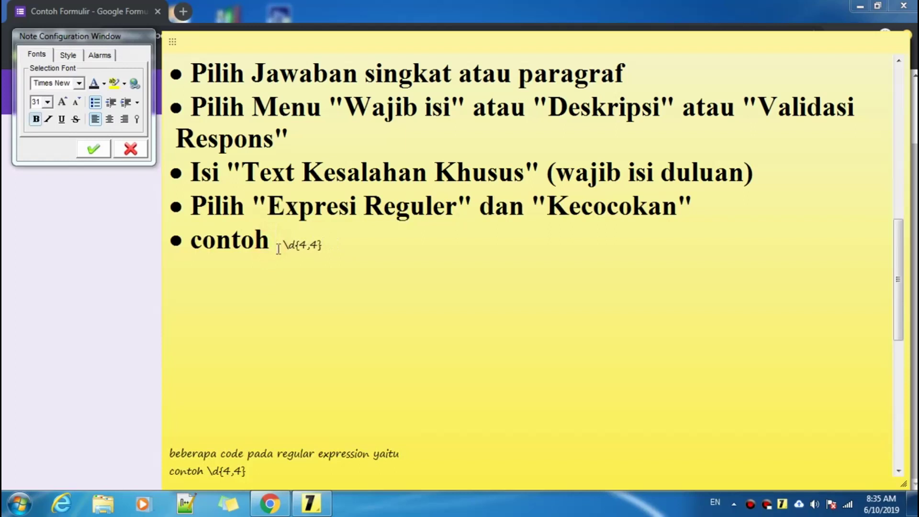
pyautogui.write('\\d')
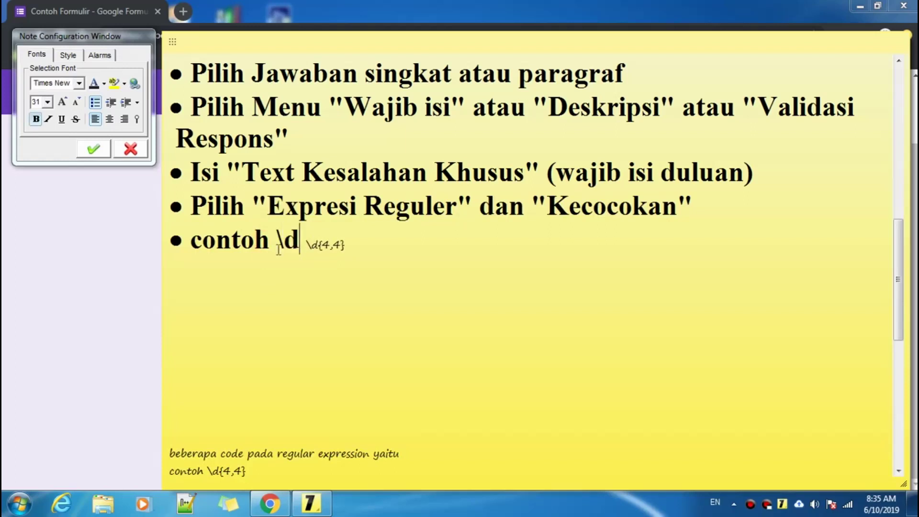
pyautogui.write('{')
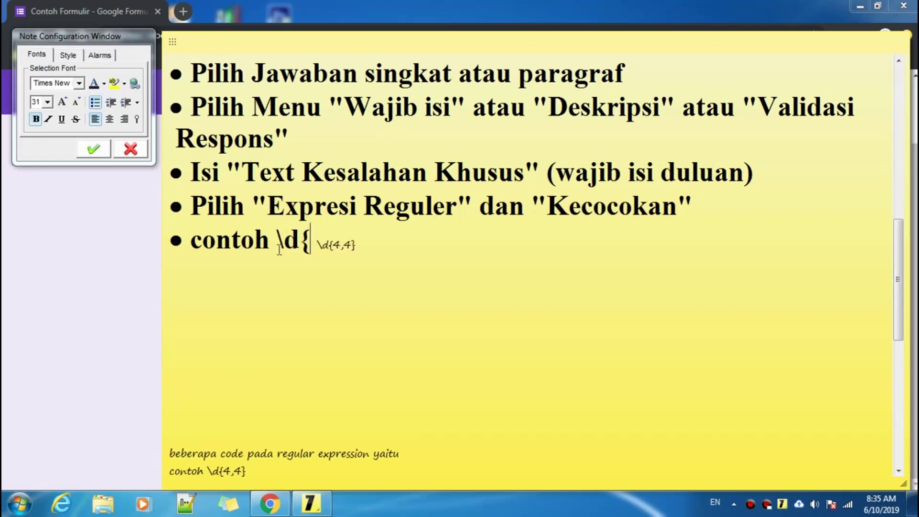
pyautogui.write('4,4')
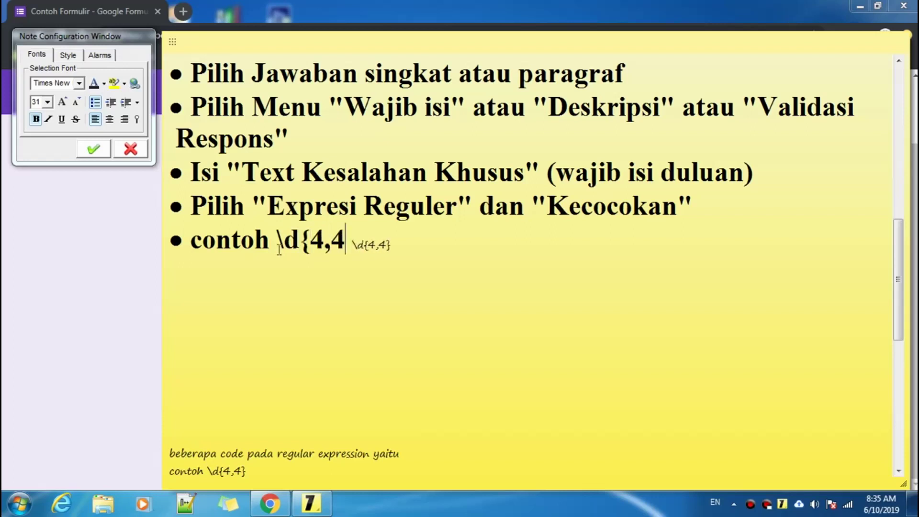
pyautogui.write('}')
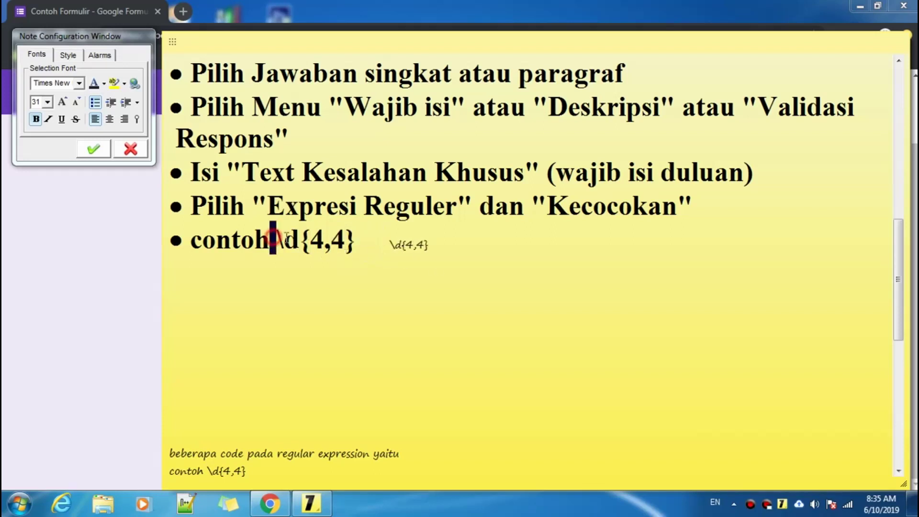
pyautogui.moveTo(271, 238); pyautogui.dragTo(363, 244)
pyautogui.click(363, 245)
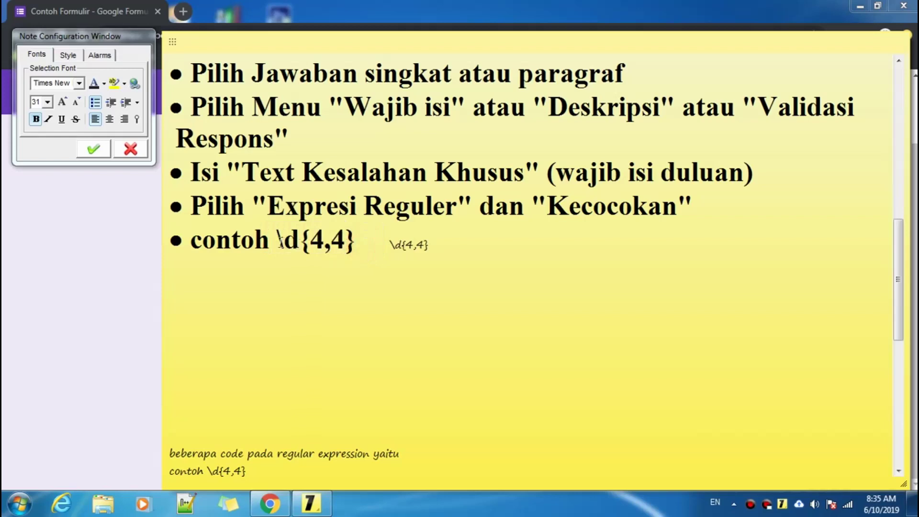
pyautogui.moveTo(277, 240); pyautogui.dragTo(353, 239)
pyautogui.click(359, 242)
pyautogui.scroll(-3, 359, 244)
pyautogui.scroll(-5, 359, 245)
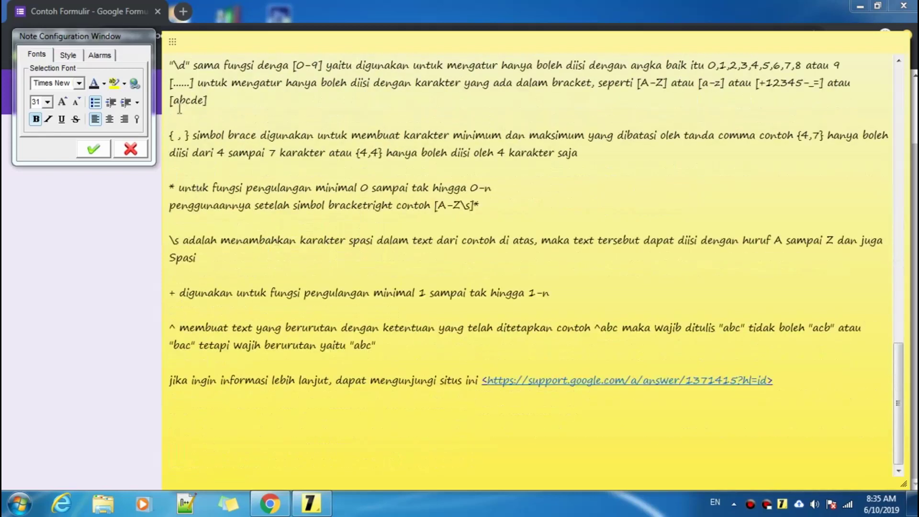
pyautogui.scroll(3, 178, 113)
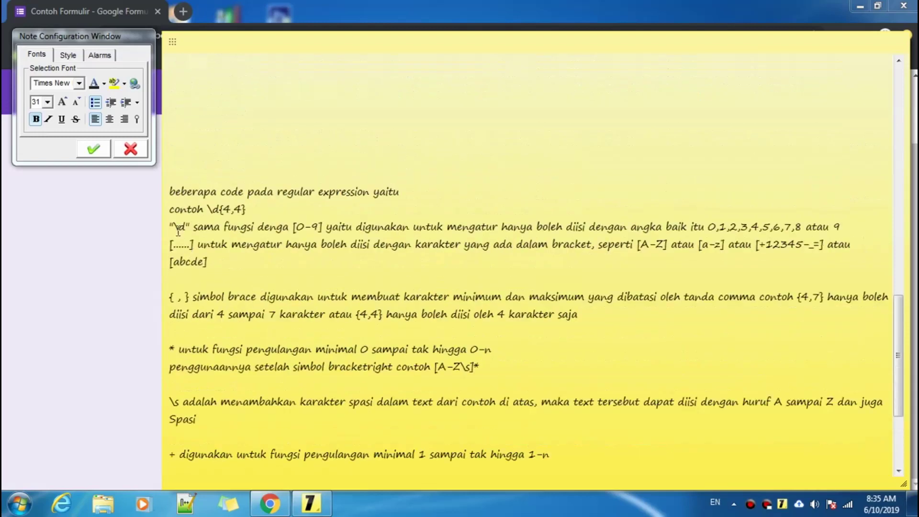
pyautogui.moveTo(173, 227); pyautogui.dragTo(186, 227)
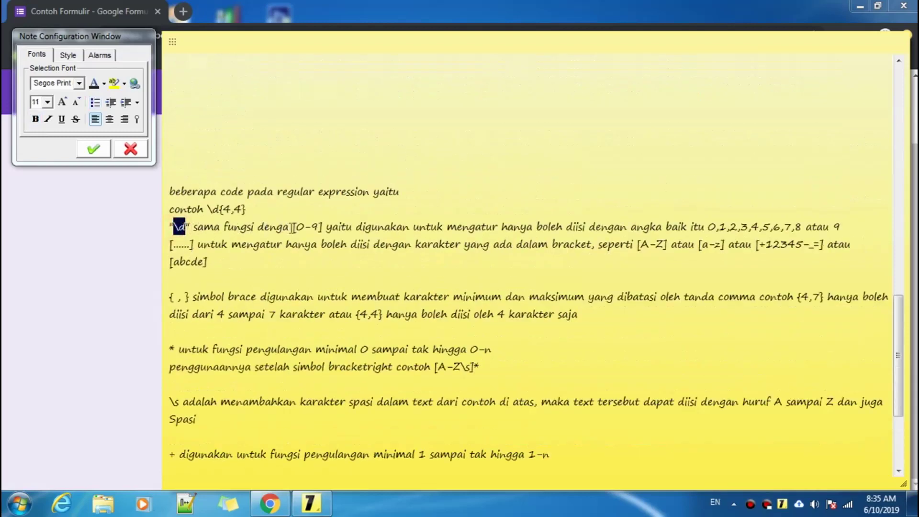
pyautogui.moveTo(293, 227); pyautogui.dragTo(324, 227)
pyautogui.click(323, 227)
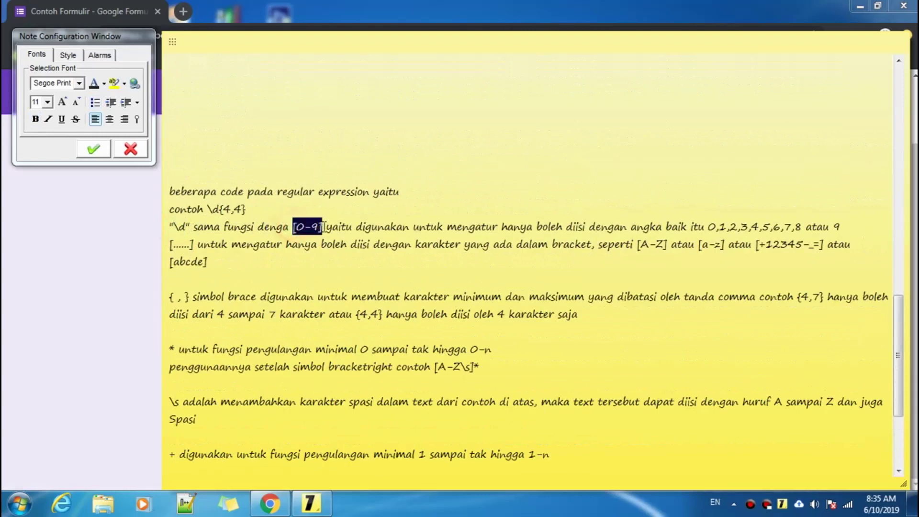
pyautogui.click(357, 227)
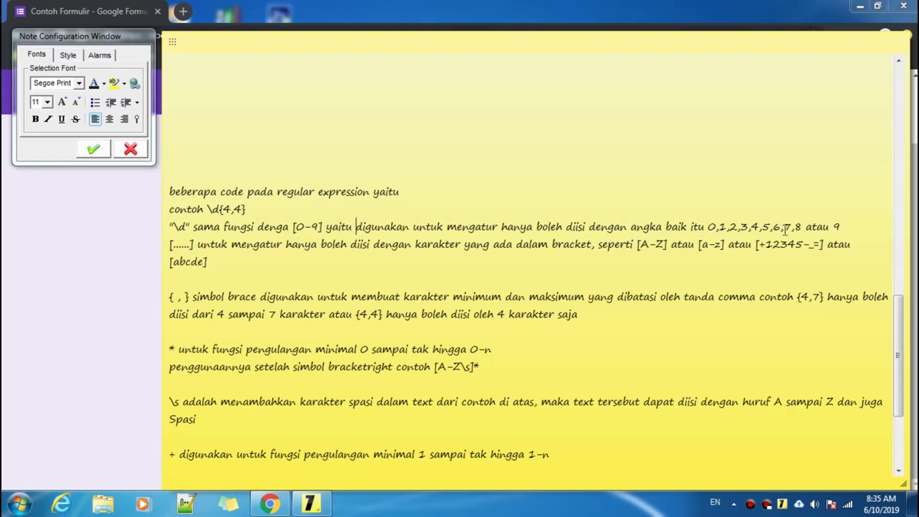
pyautogui.click(870, 229)
pyautogui.moveTo(293, 227); pyautogui.dragTo(303, 226)
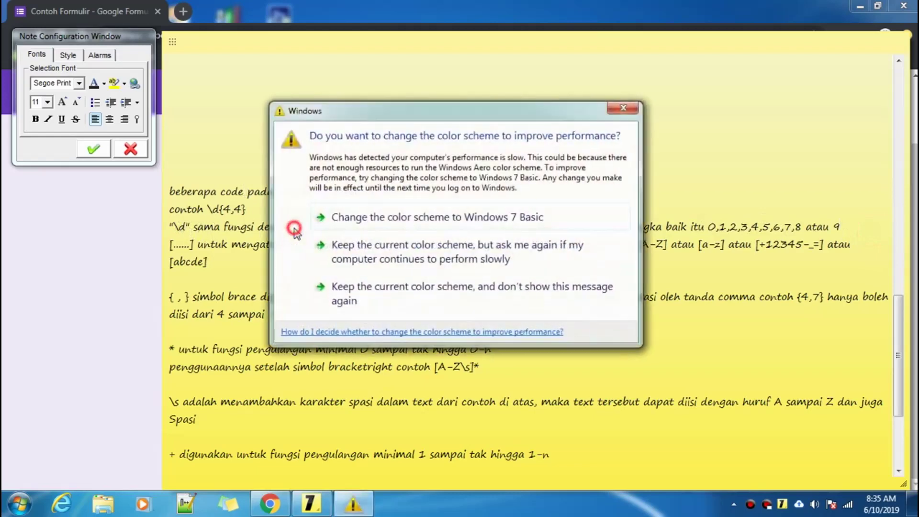
pyautogui.click(622, 110)
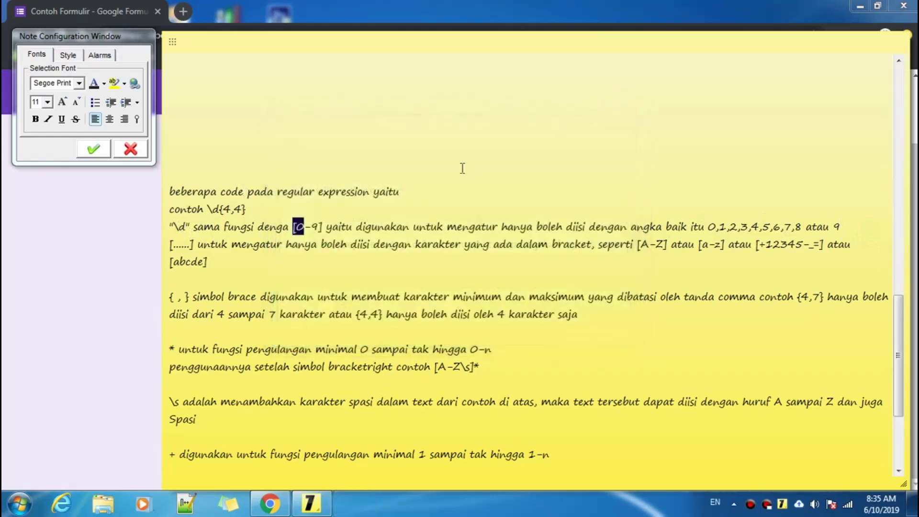
pyautogui.click(293, 227)
pyautogui.click(322, 226)
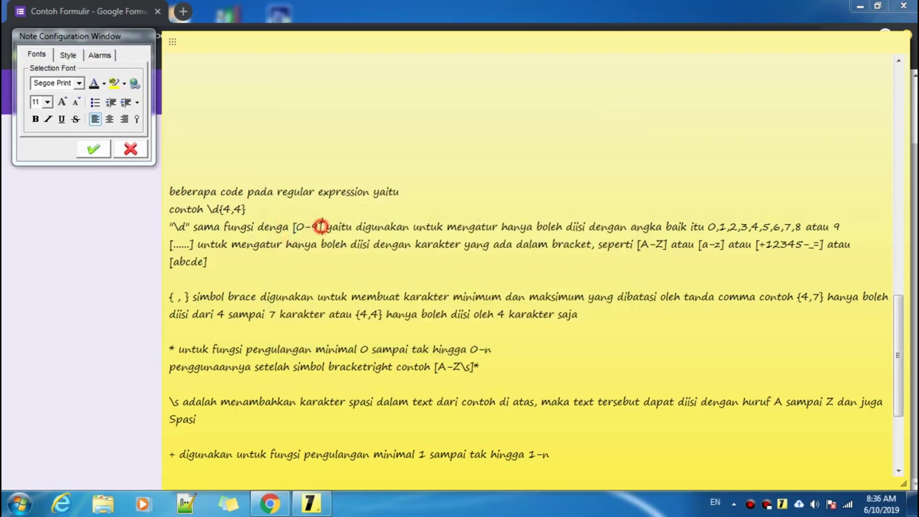
pyautogui.moveTo(322, 227); pyautogui.dragTo(292, 226)
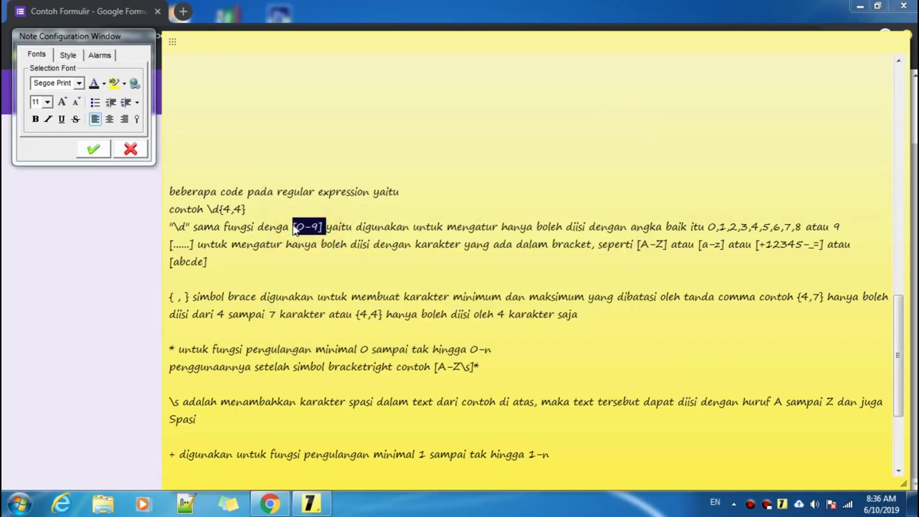
pyautogui.click(318, 226)
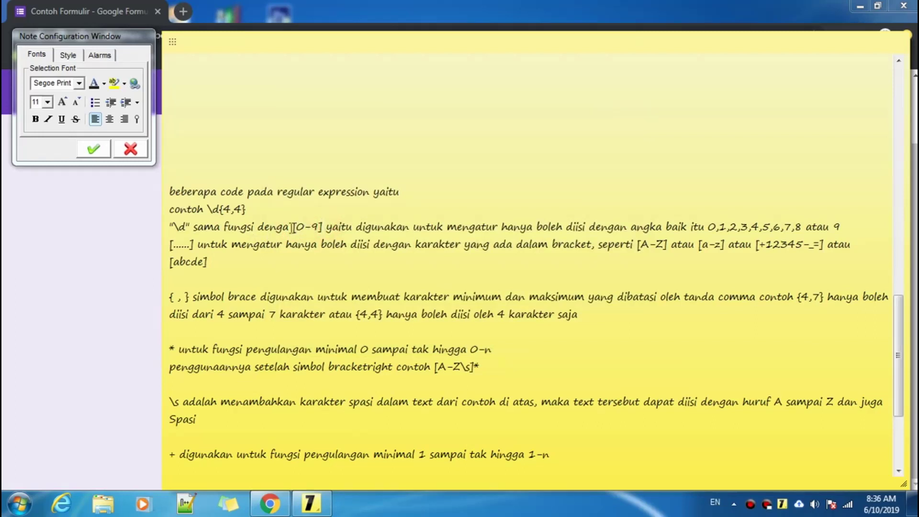
pyautogui.click(169, 244)
pyautogui.moveTo(170, 244); pyautogui.dragTo(191, 244)
pyautogui.click(194, 244)
pyautogui.click(170, 244)
pyautogui.click(170, 243)
pyautogui.moveTo(170, 243); pyautogui.dragTo(195, 244)
pyautogui.click(194, 244)
pyautogui.moveTo(638, 247); pyautogui.dragTo(671, 248)
pyautogui.click(670, 247)
pyautogui.click(637, 245)
pyautogui.moveTo(637, 244); pyautogui.dragTo(669, 244)
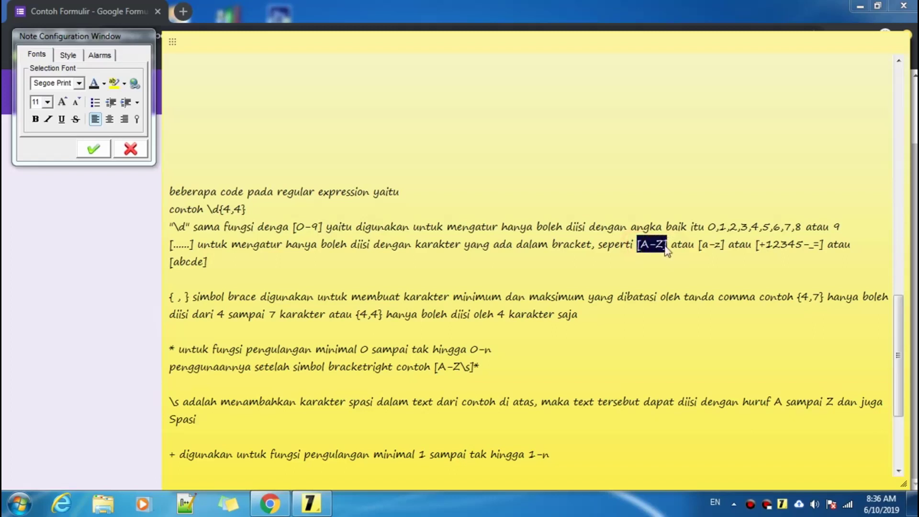
pyautogui.click(670, 245)
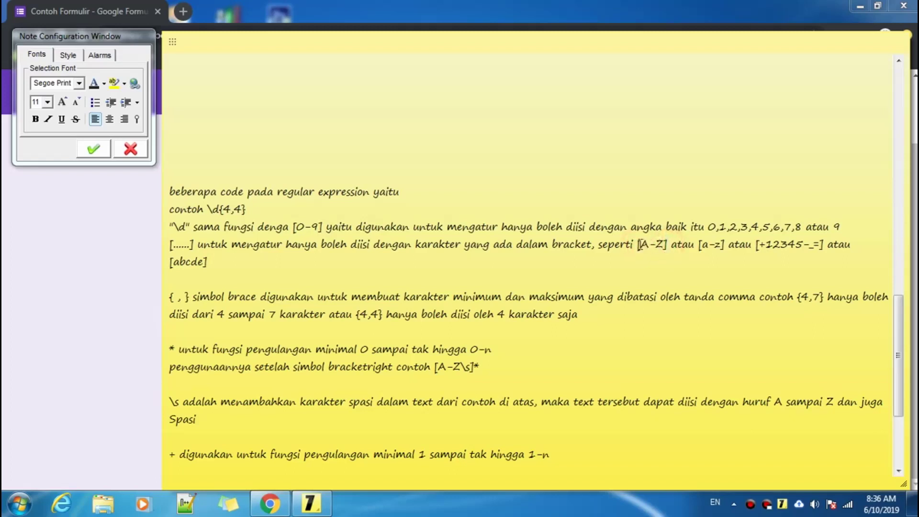
pyautogui.moveTo(639, 244); pyautogui.dragTo(667, 245)
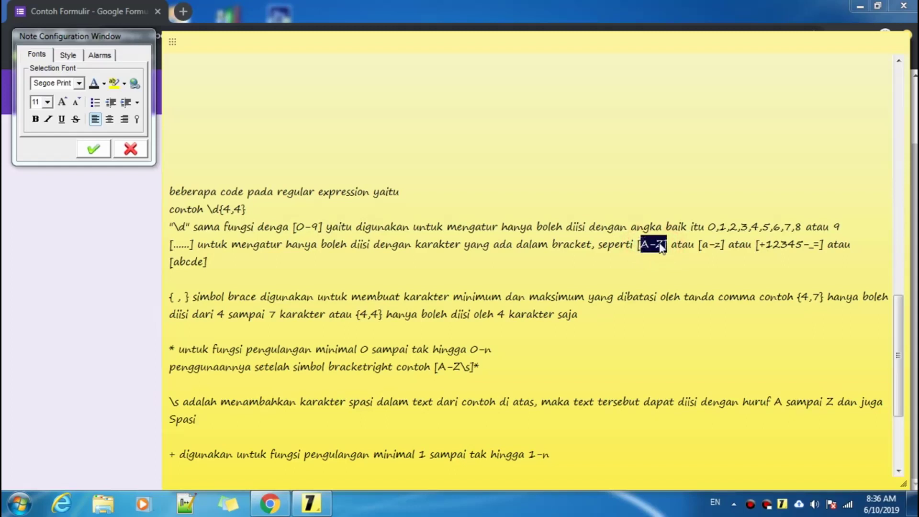
pyautogui.moveTo(706, 243)
pyautogui.mouseDown()
pyautogui.moveTo(725, 244)
pyautogui.moveTo(700, 245)
pyautogui.mouseUp()
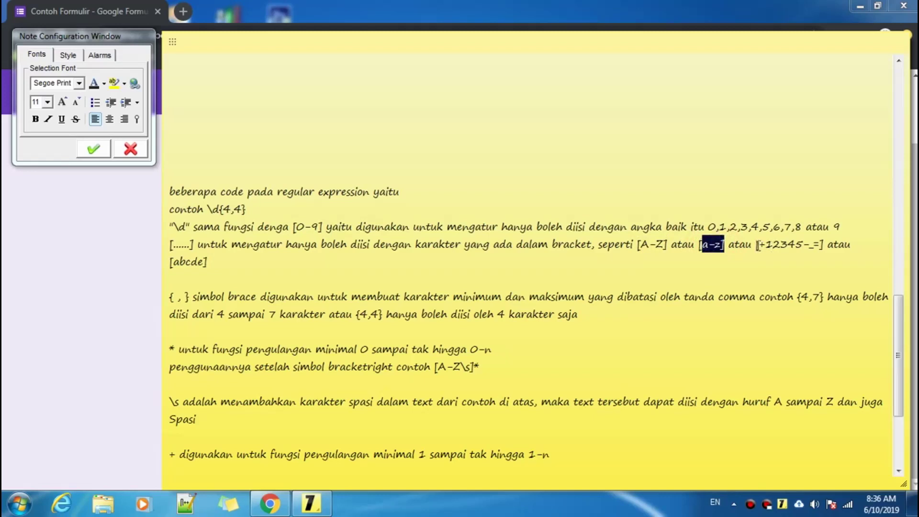
pyautogui.moveTo(757, 245)
pyautogui.mouseDown()
pyautogui.moveTo(824, 245)
pyautogui.moveTo(757, 245)
pyautogui.mouseUp()
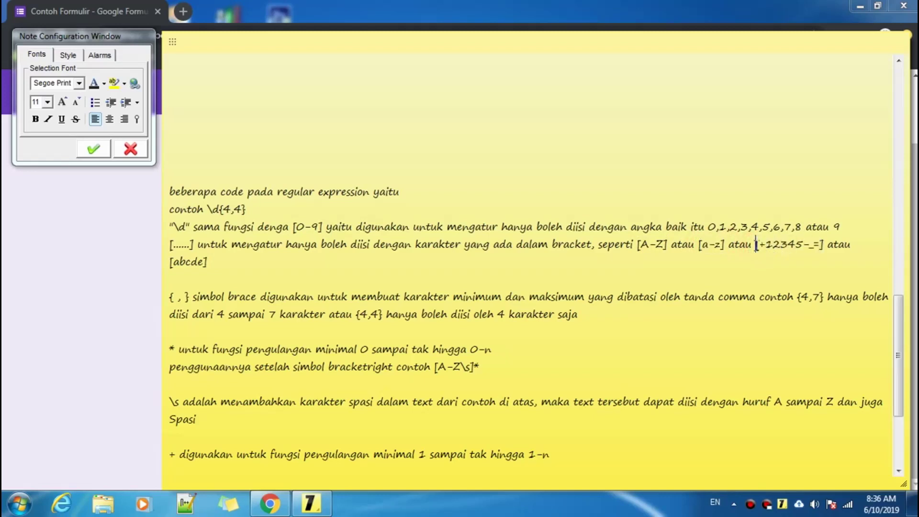
pyautogui.click(808, 246)
pyautogui.moveTo(812, 246); pyautogui.dragTo(818, 244)
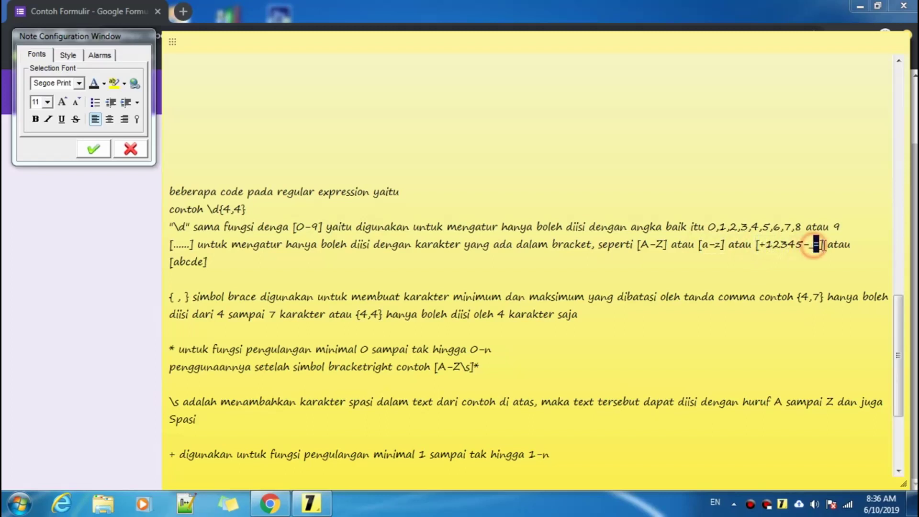
pyautogui.click(788, 248)
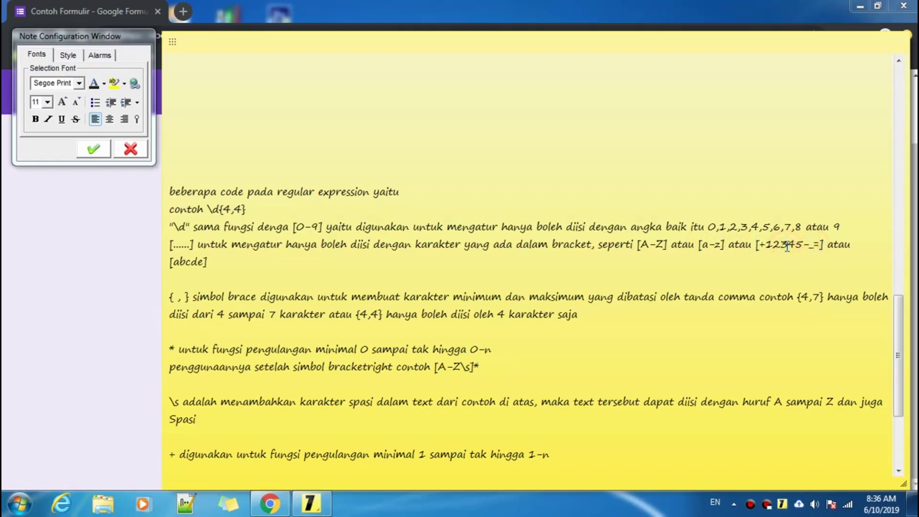
pyautogui.moveTo(222, 263); pyautogui.dragTo(171, 262)
pyautogui.click(225, 263)
pyautogui.click(226, 263)
pyautogui.doubleClick(232, 263)
pyautogui.click(226, 263)
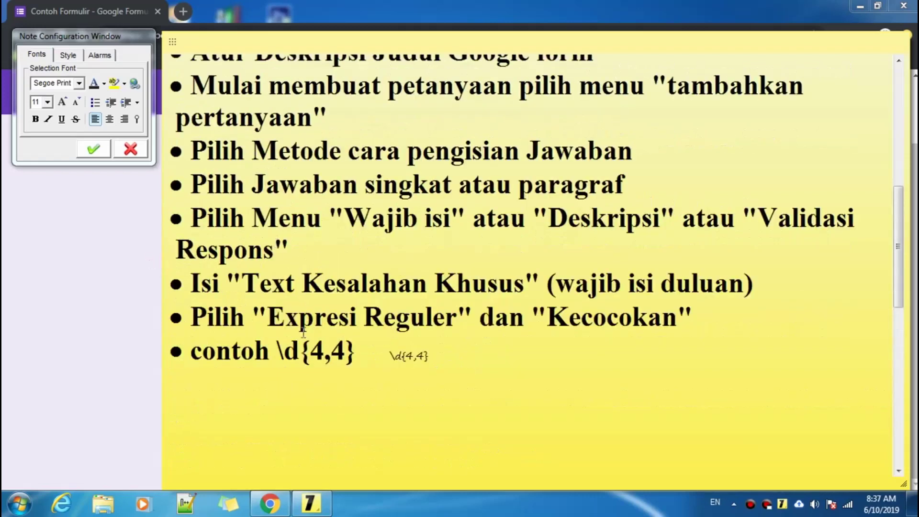
pyautogui.moveTo(278, 351); pyautogui.dragTo(297, 353)
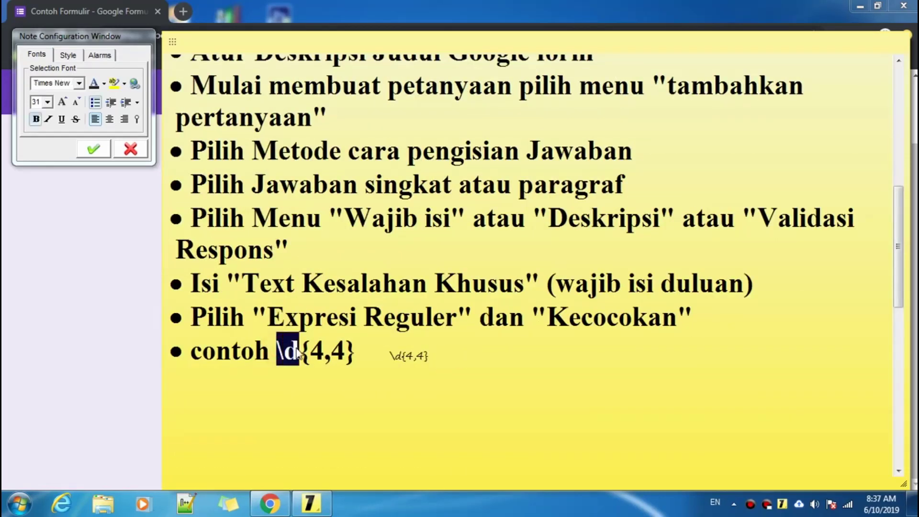
pyautogui.scroll(-5, 299, 354)
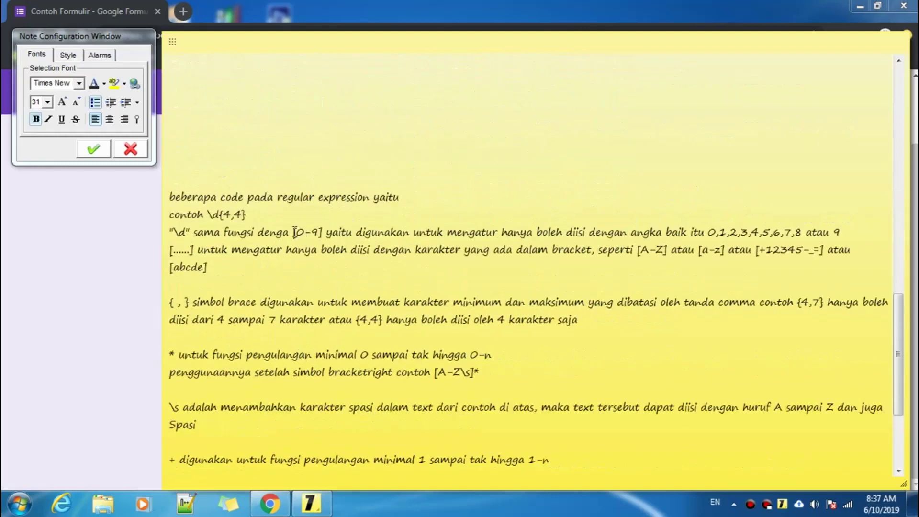
pyautogui.scroll(5, 294, 232)
pyautogui.click(481, 344)
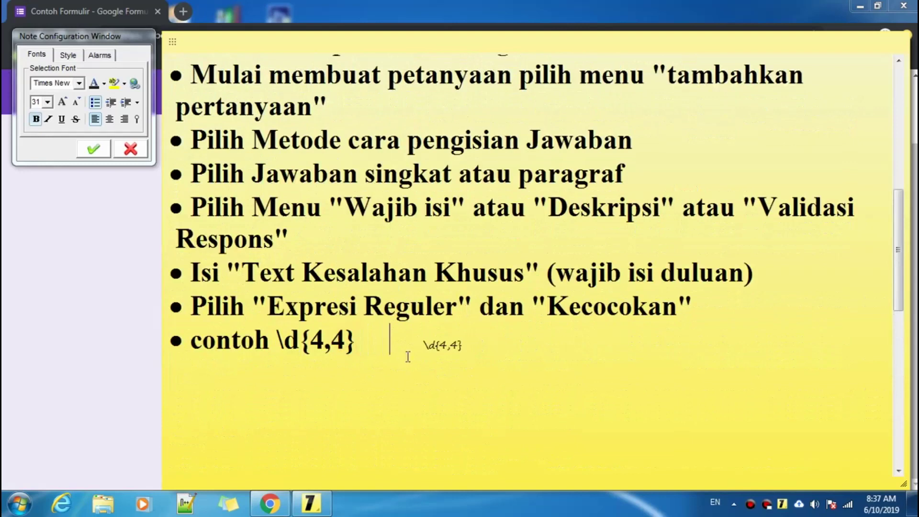
pyautogui.write('[')
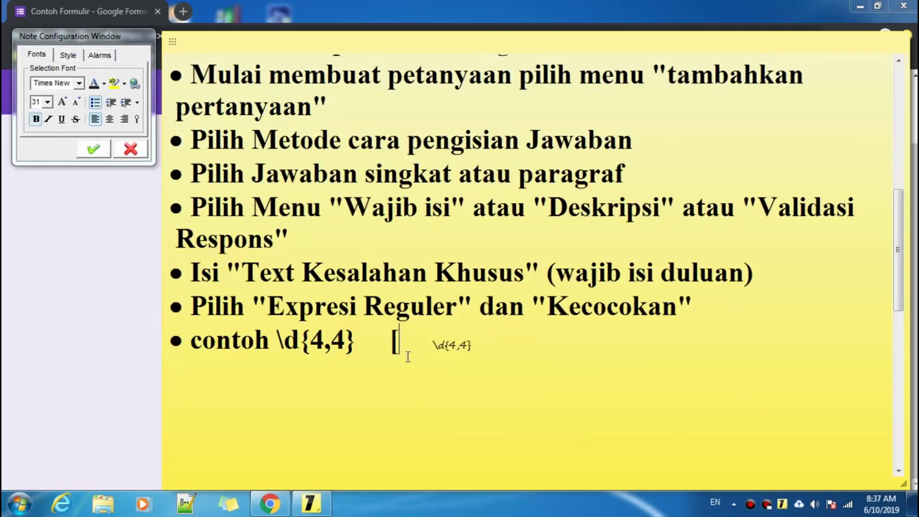
pyautogui.write('1-4')
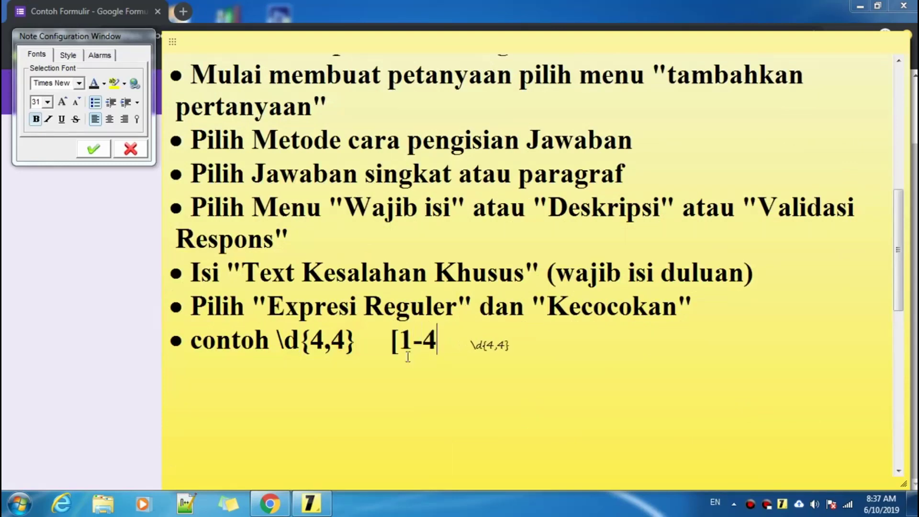
pyautogui.write(']')
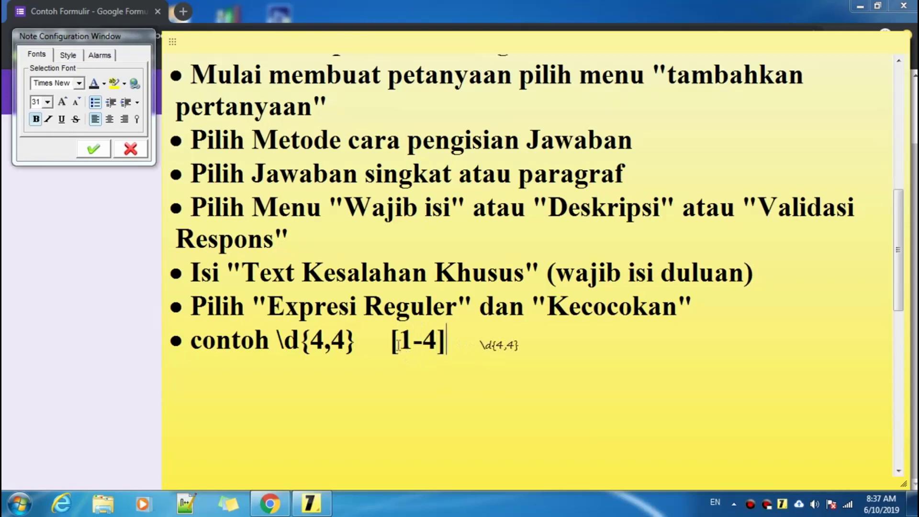
pyautogui.moveTo(393, 339); pyautogui.dragTo(449, 338)
pyautogui.press('BackSpace')
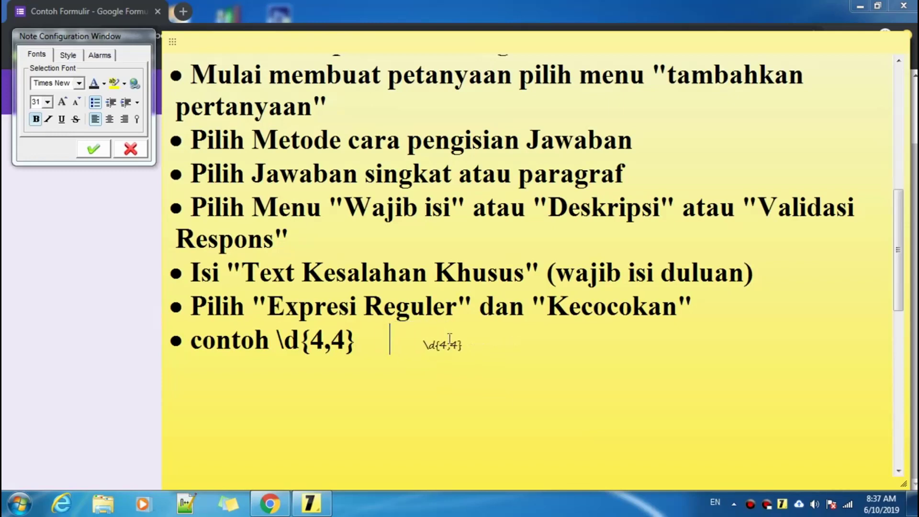
pyautogui.scroll(-10, 449, 338)
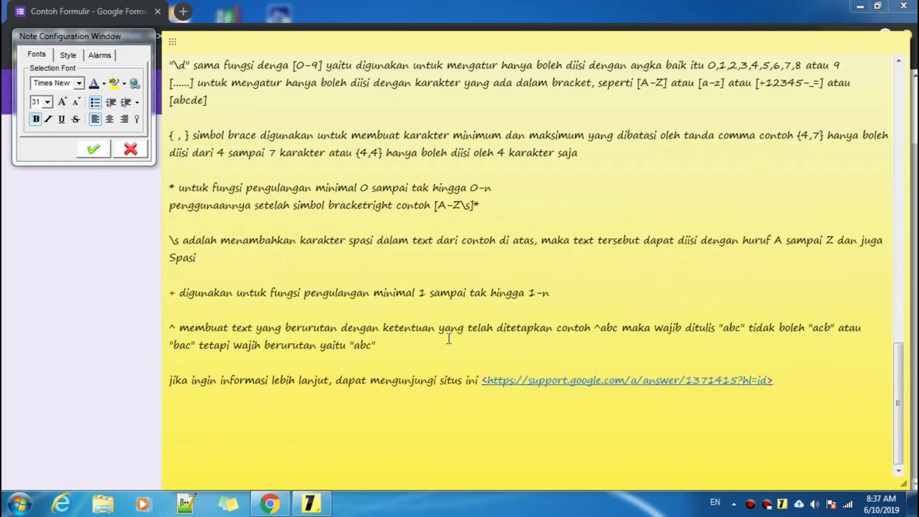
pyautogui.click(170, 137)
pyautogui.click(172, 138)
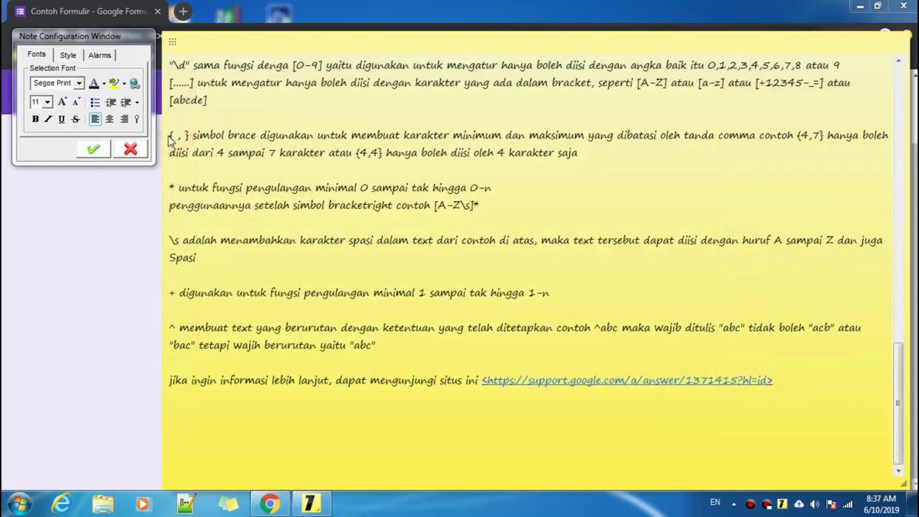
pyautogui.click(172, 137)
pyautogui.moveTo(171, 137); pyautogui.dragTo(188, 137)
pyautogui.click(191, 137)
pyautogui.scroll(15, 324, 410)
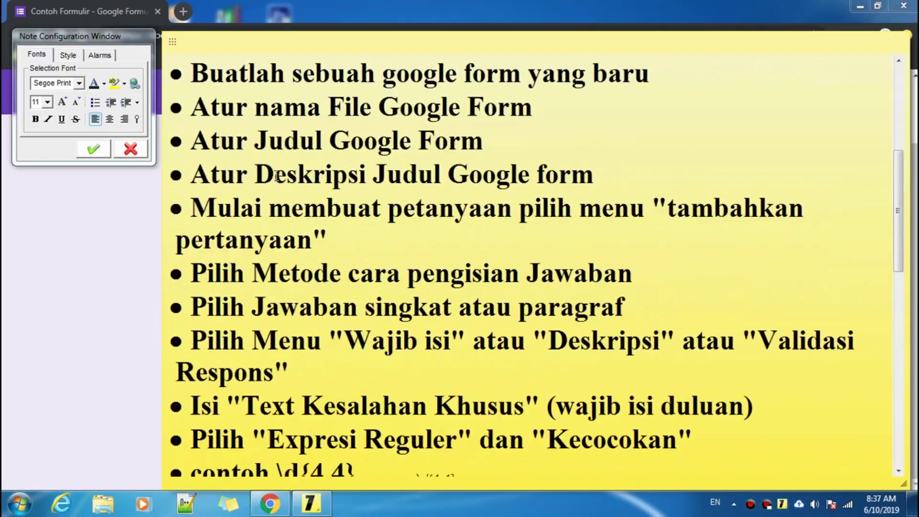
pyautogui.scroll(-4, 323, 409)
pyautogui.moveTo(346, 303); pyautogui.dragTo(359, 305)
pyautogui.scroll(-10, 359, 305)
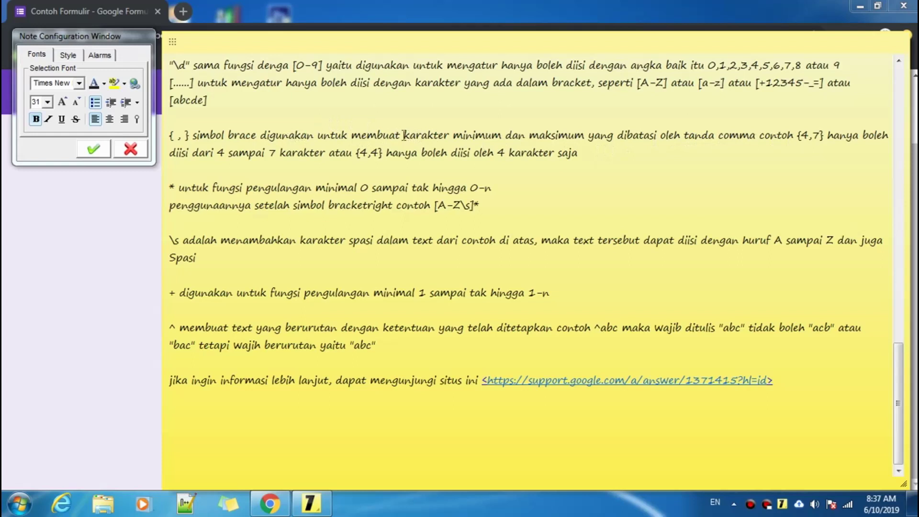
pyautogui.moveTo(403, 136); pyautogui.dragTo(586, 131)
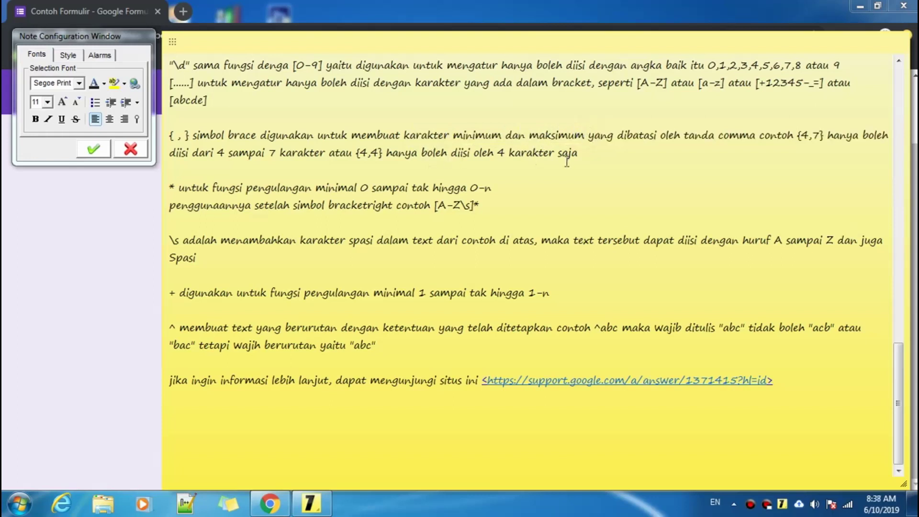
pyautogui.moveTo(452, 135); pyautogui.dragTo(588, 134)
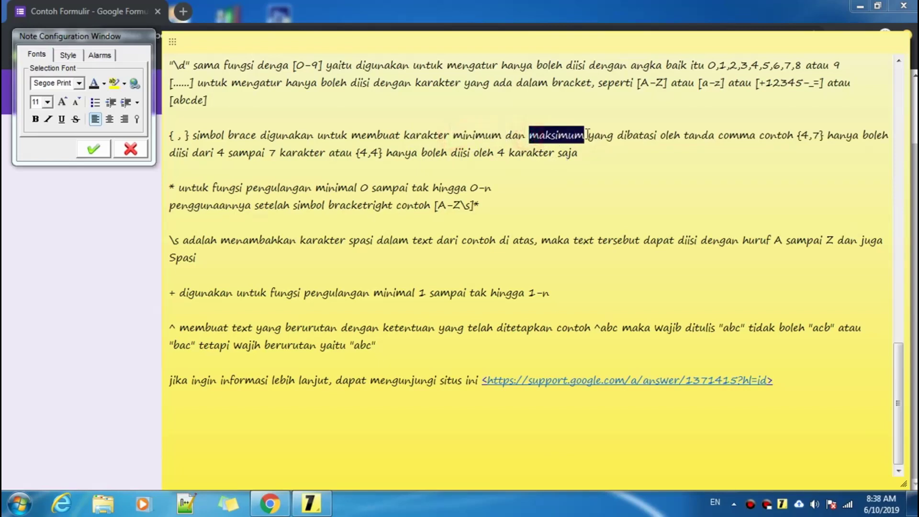
pyautogui.scroll(10, 330, 179)
pyautogui.scroll(-3, 330, 210)
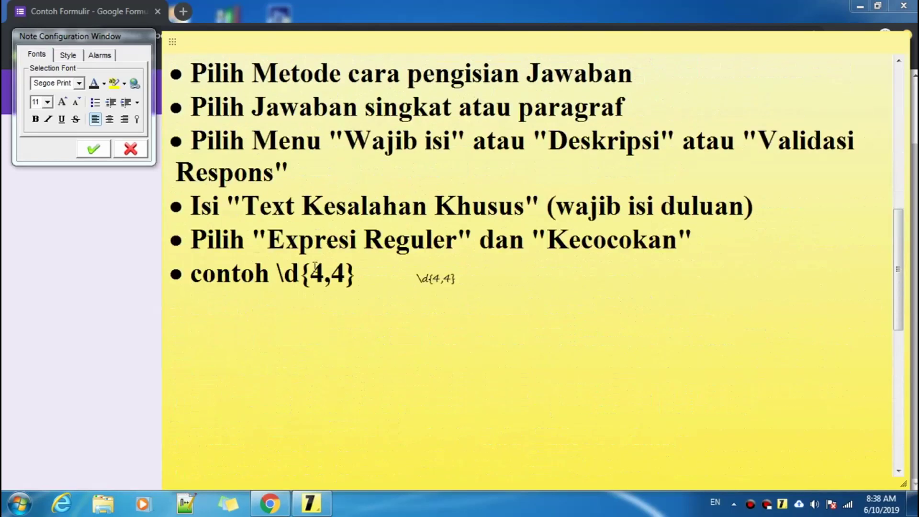
pyautogui.moveTo(309, 272); pyautogui.dragTo(346, 272)
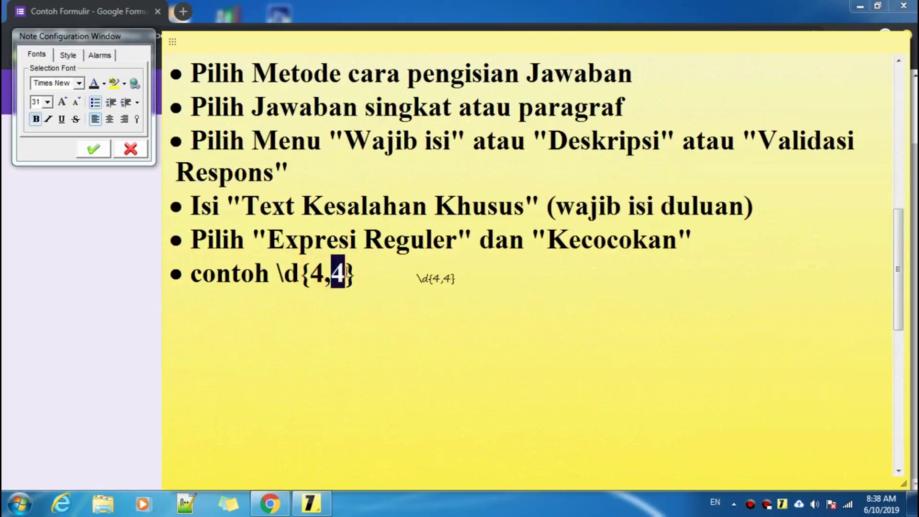
pyautogui.click(331, 273)
pyautogui.click(325, 275)
pyautogui.moveTo(325, 275); pyautogui.dragTo(313, 276)
pyautogui.click(325, 277)
pyautogui.click(332, 275)
pyautogui.moveTo(332, 275); pyautogui.dragTo(300, 275)
pyautogui.click(368, 274)
pyautogui.click(363, 275)
pyautogui.click(314, 275)
pyautogui.click(333, 275)
pyautogui.click(366, 279)
# - Read through the sticky note's regex explanations, ending at the 'contoh \d{4,4}' example
pyautogui.scroll(-10, 365, 276)
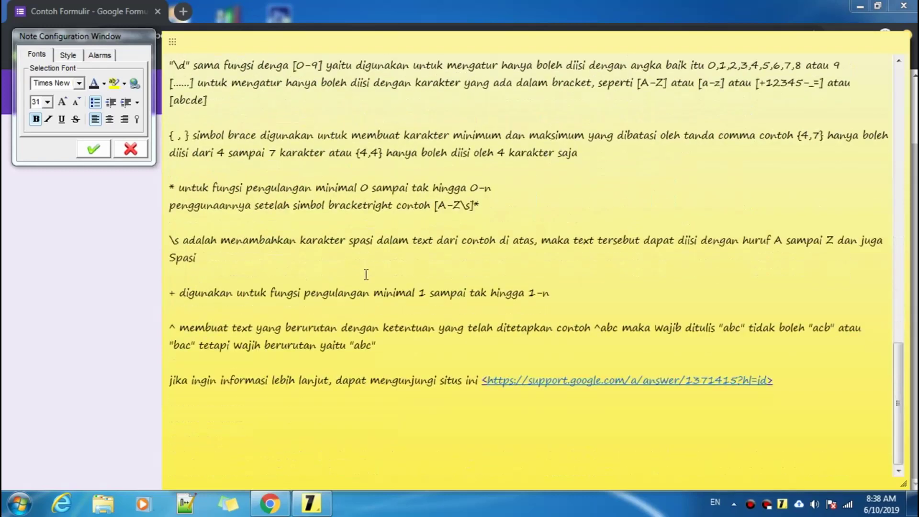
pyautogui.scroll(3, 366, 275)
pyautogui.scroll(1, 249, 279)
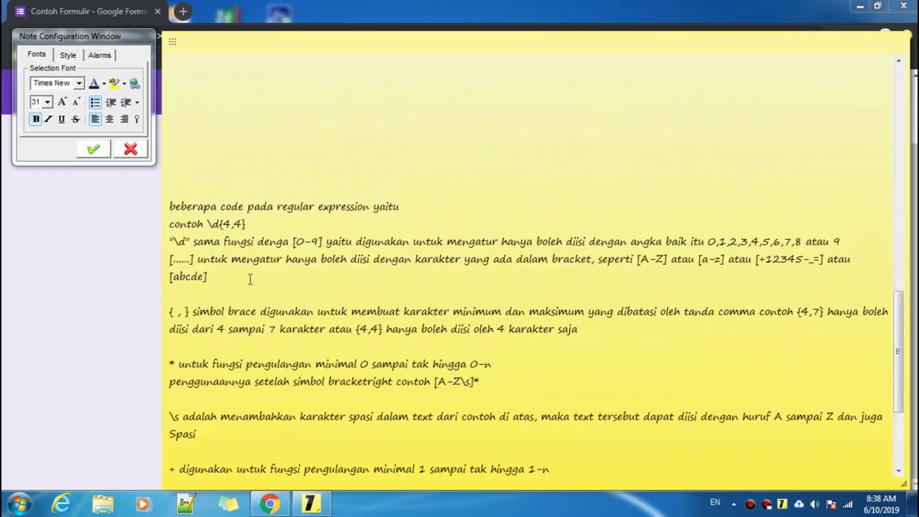
pyautogui.scroll(5, 262, 274)
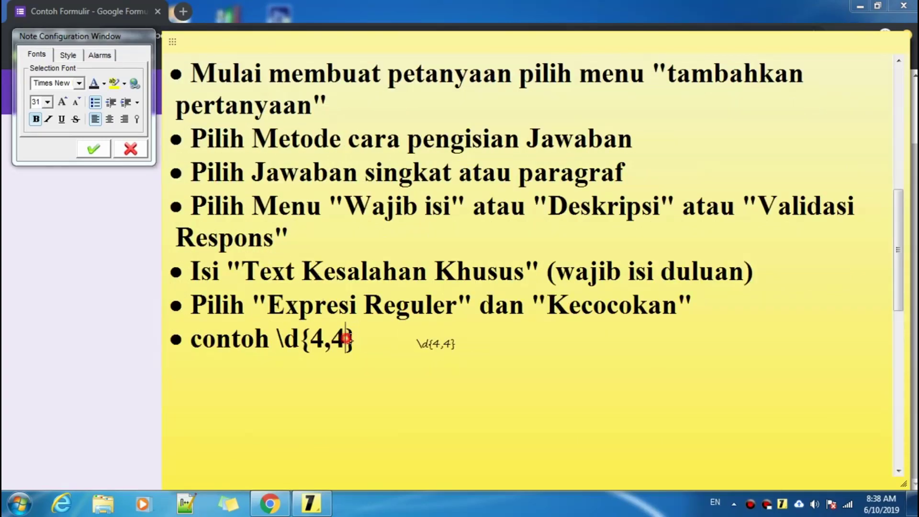
pyautogui.moveTo(346, 340); pyautogui.dragTo(357, 342)
pyautogui.scroll(-6, 354, 341)
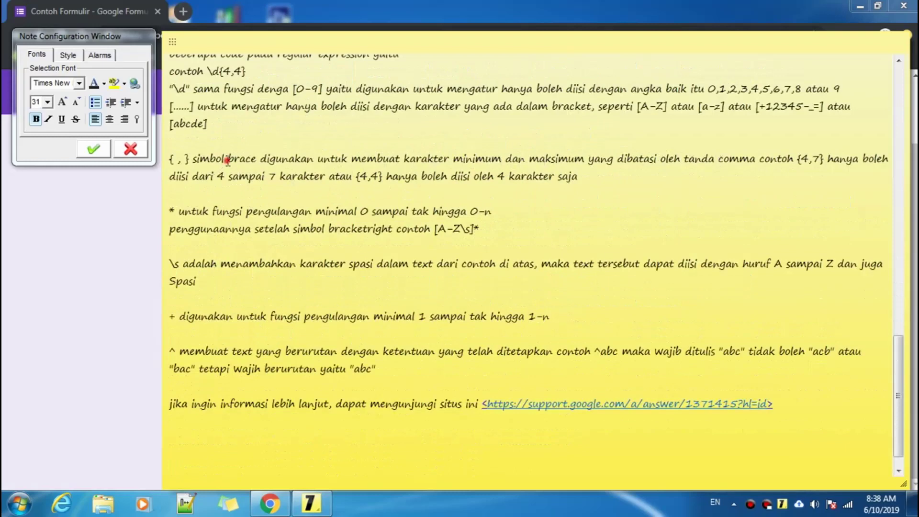
pyautogui.moveTo(228, 160); pyautogui.dragTo(250, 159)
pyautogui.scroll(5, 252, 185)
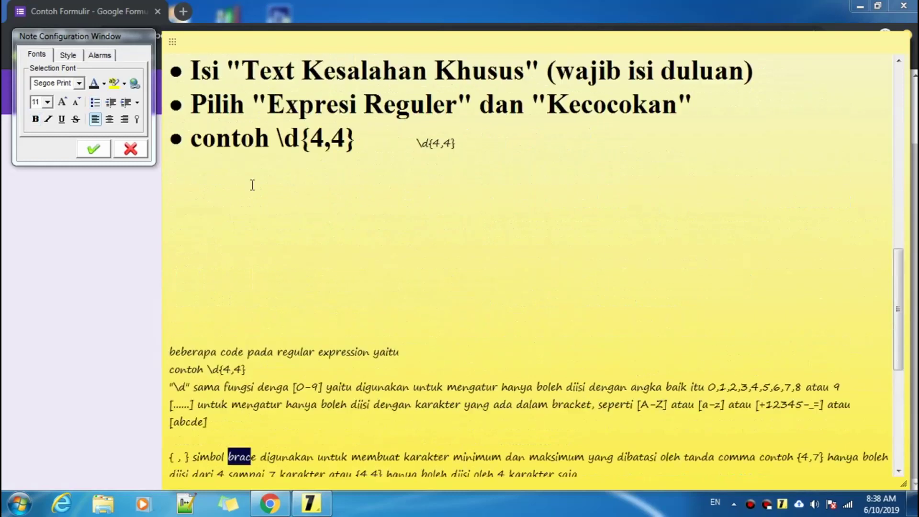
pyautogui.click(346, 166)
pyautogui.scroll(-5, 343, 173)
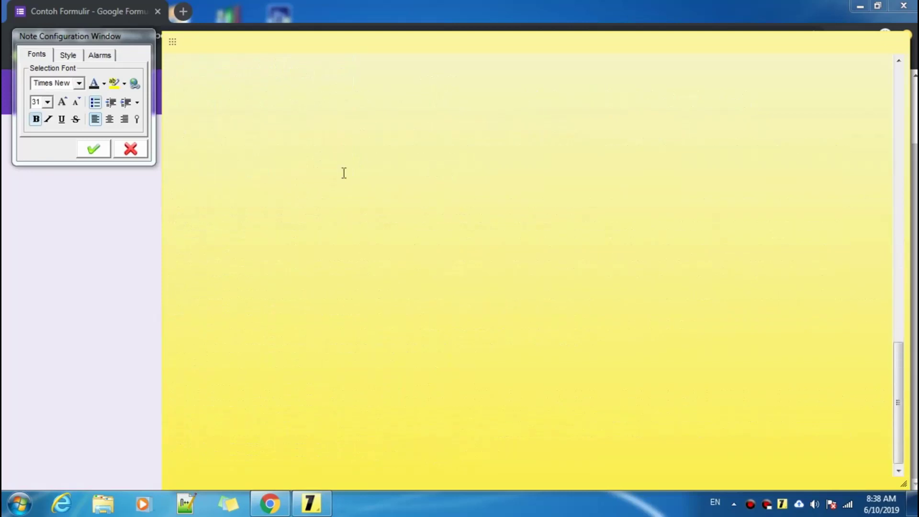
pyautogui.scroll(5, 276, 207)
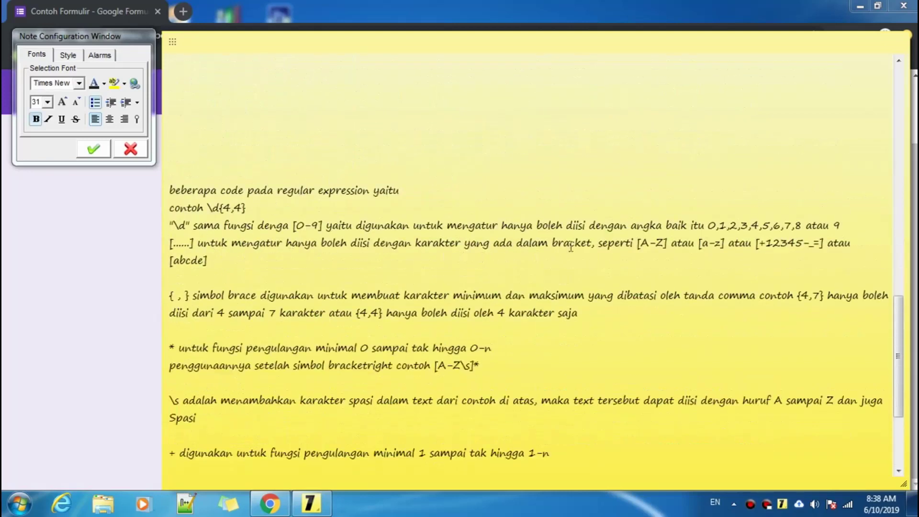
pyautogui.doubleClick(554, 242)
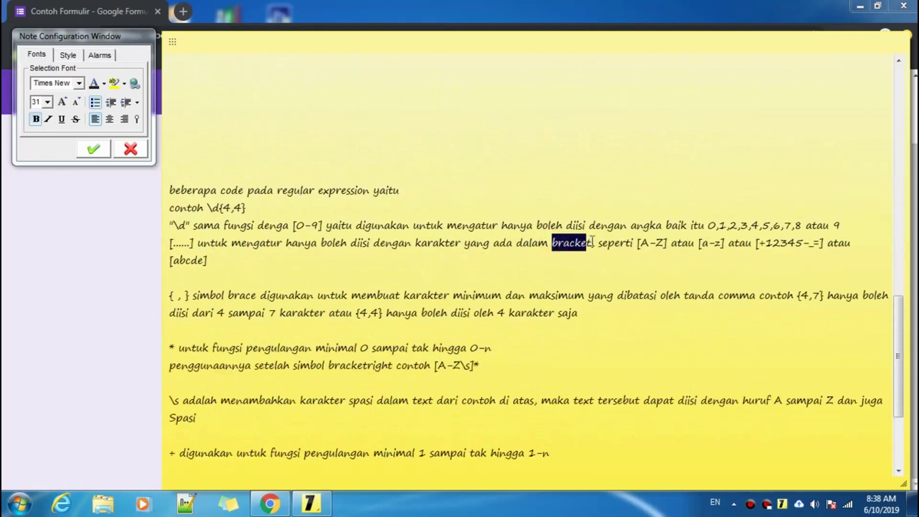
pyautogui.scroll(8, 194, 242)
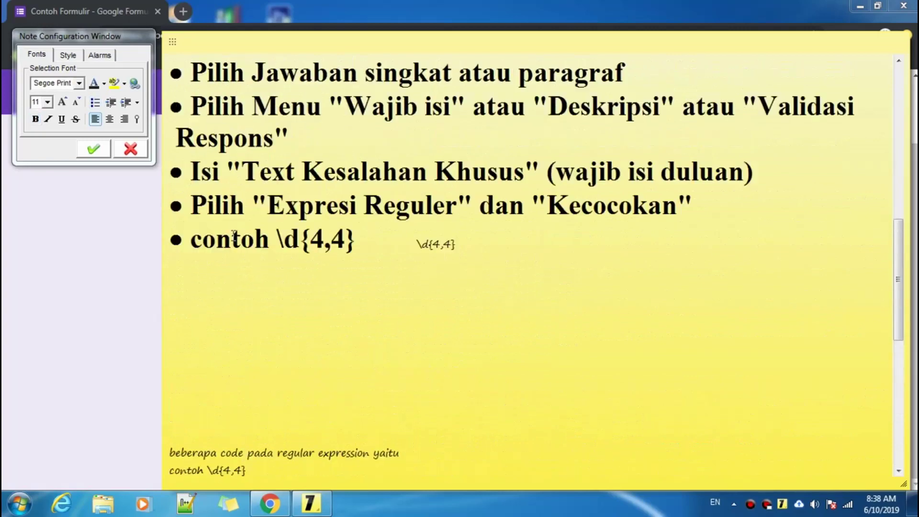
pyautogui.click(344, 306)
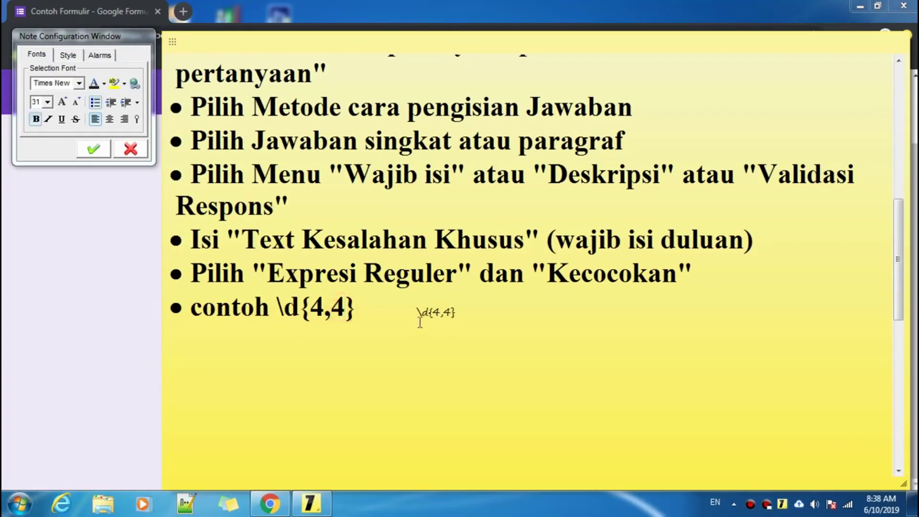
pyautogui.scroll(-8, 421, 311)
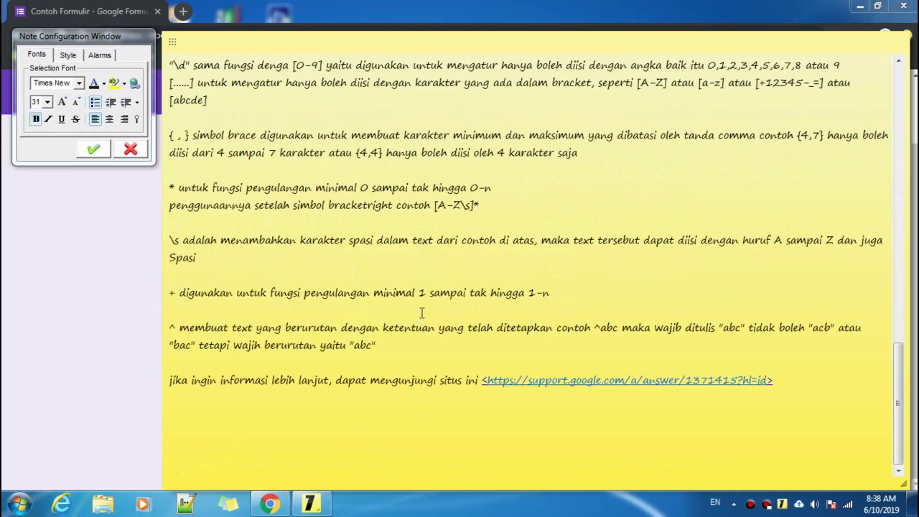
pyautogui.scroll(8, 422, 313)
pyautogui.click(357, 147)
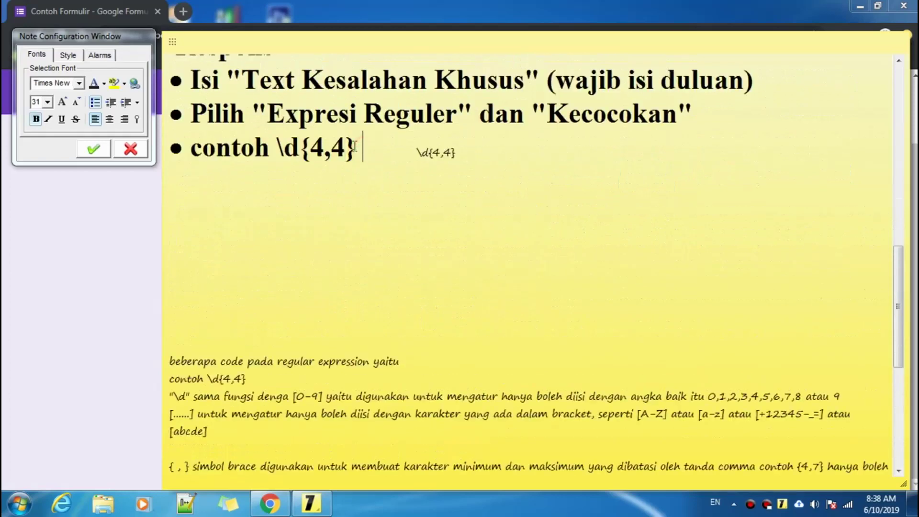
# - Delete the stray characters from the Pola field and check the brace explanation in the notes
pyautogui.click(5, 359)
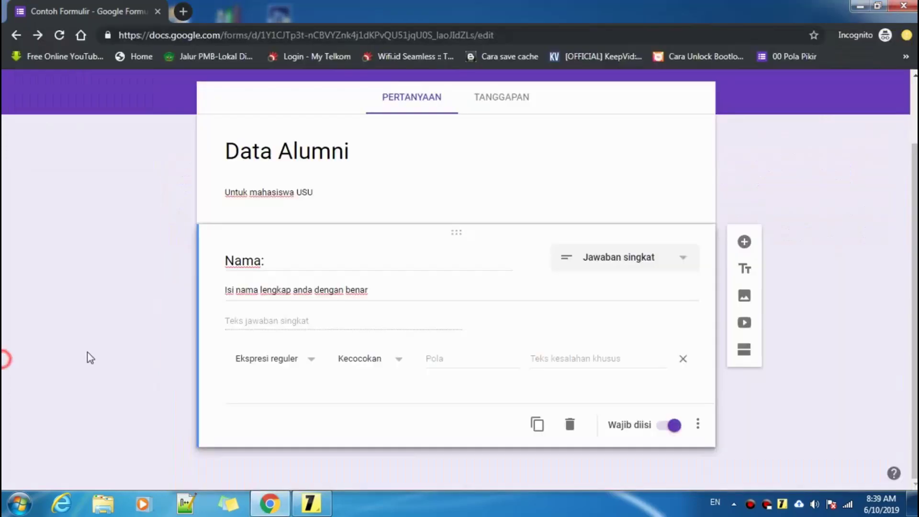
pyautogui.click(438, 359)
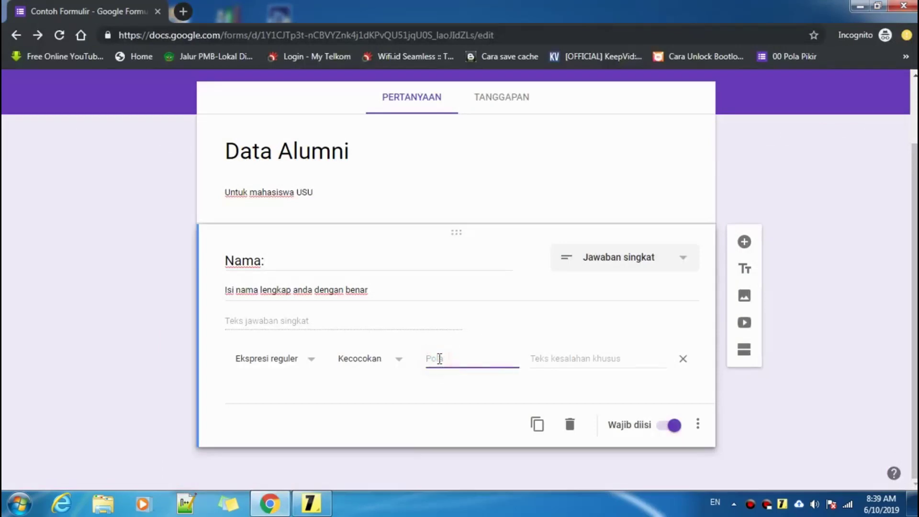
pyautogui.press('BackSpace')
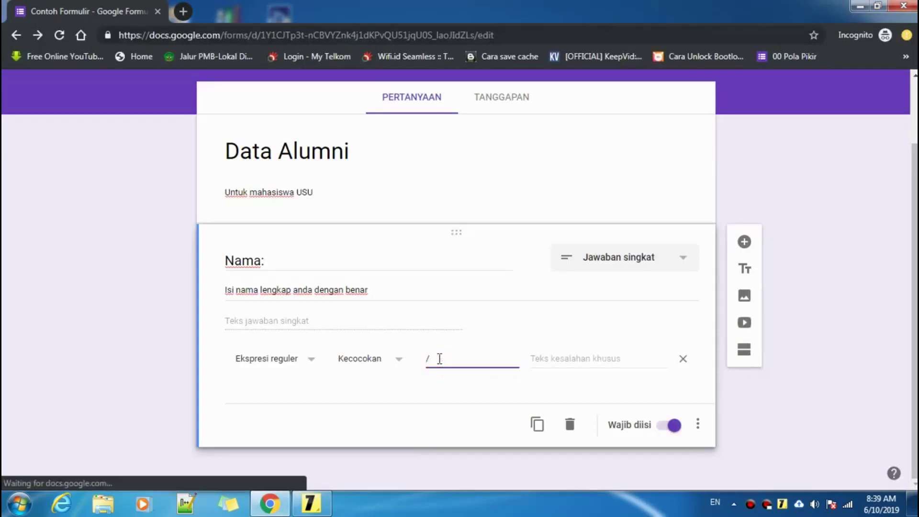
pyautogui.press('BackSpace')
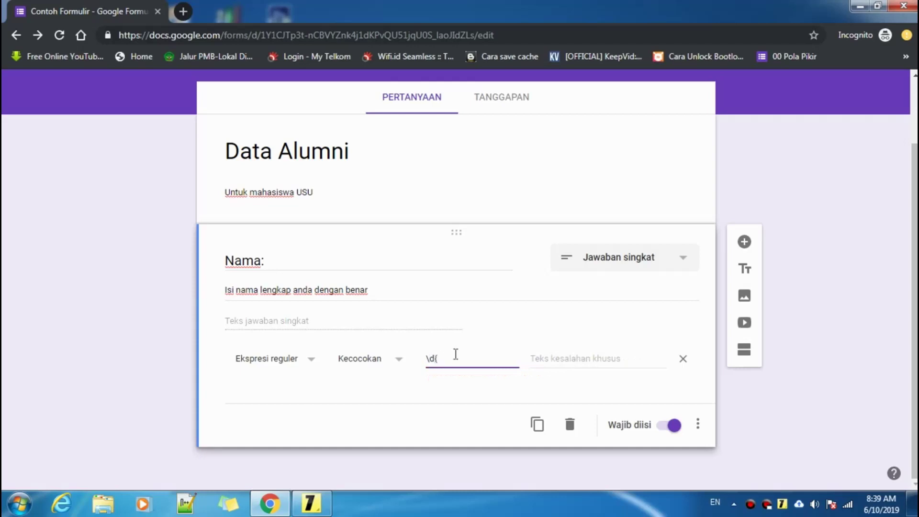
pyautogui.click(313, 508)
pyautogui.scroll(-7, 292, 412)
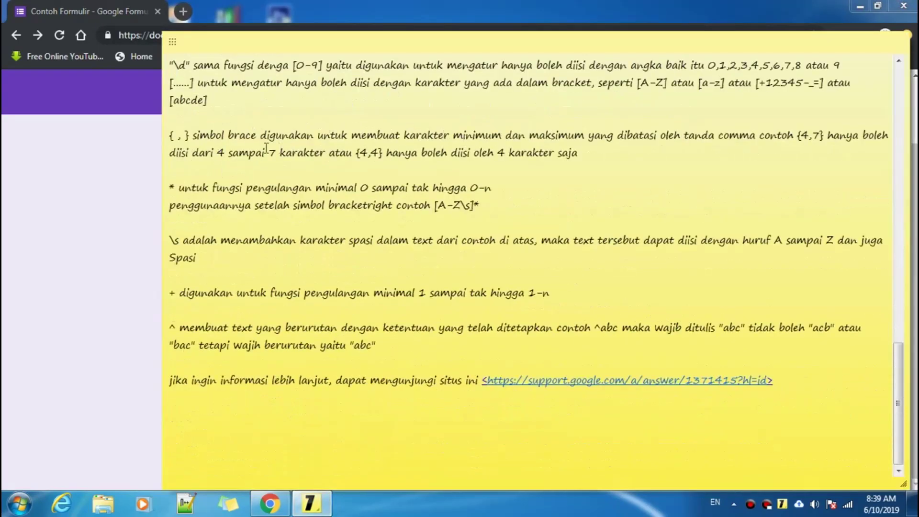
pyautogui.doubleClick(232, 138)
pyautogui.click(110, 168)
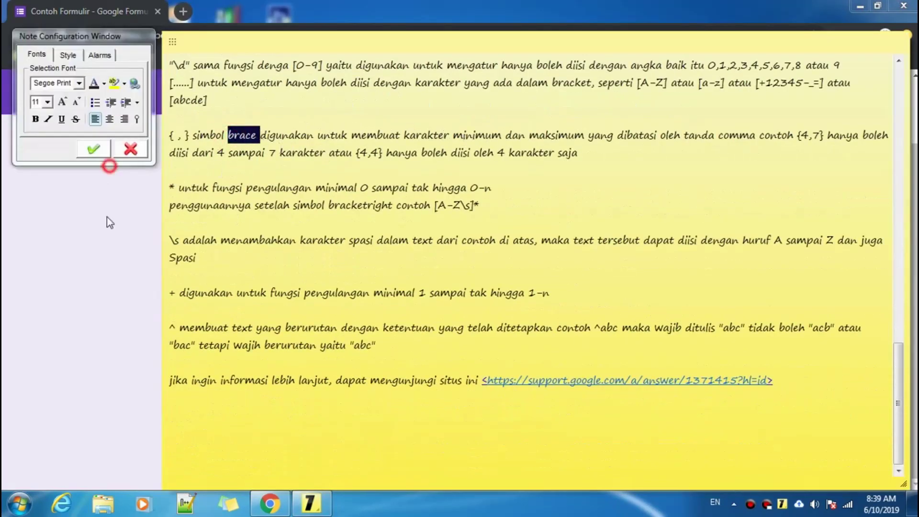
pyautogui.click(106, 220)
pyautogui.click(447, 360)
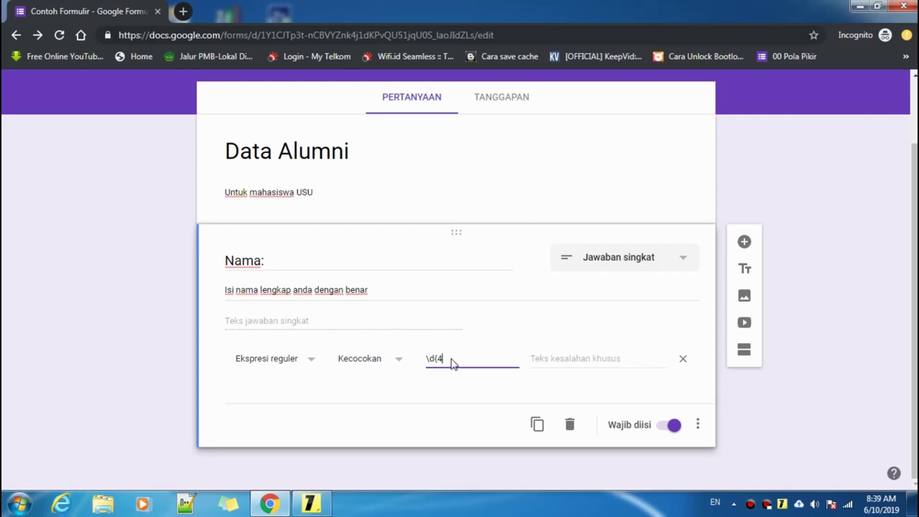
# - Confirm the comma in \d{4,4} from the notes and add it to complete the pattern
pyautogui.click(311, 503)
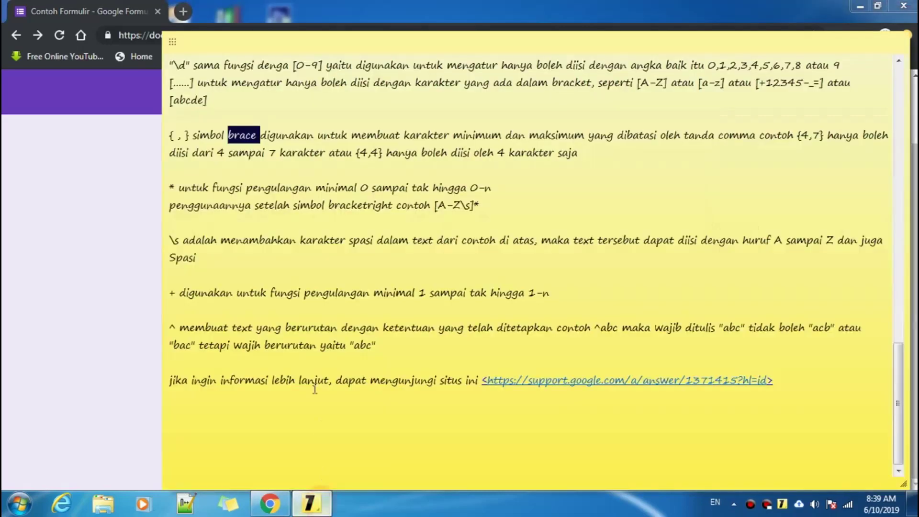
pyautogui.click(620, 140)
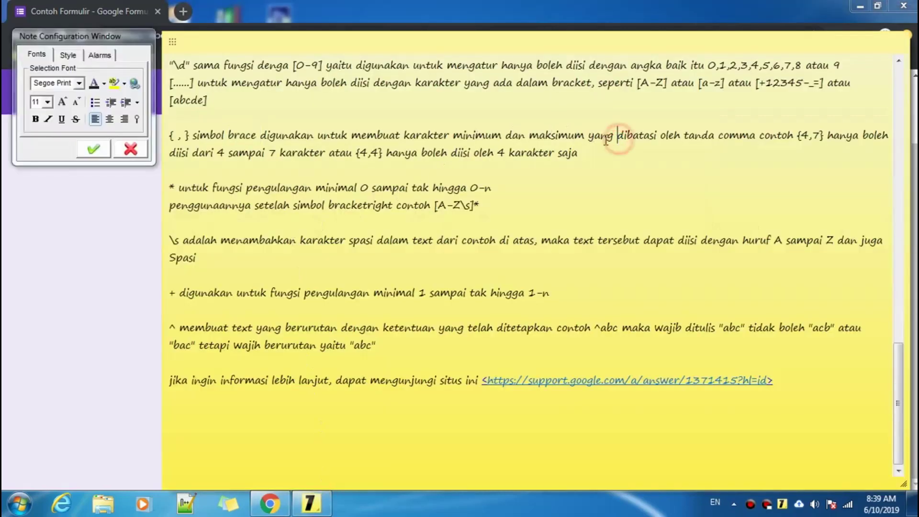
pyautogui.moveTo(589, 136); pyautogui.dragTo(813, 136)
pyautogui.click(804, 136)
pyautogui.scroll(8, 484, 187)
pyautogui.scroll(2, 484, 188)
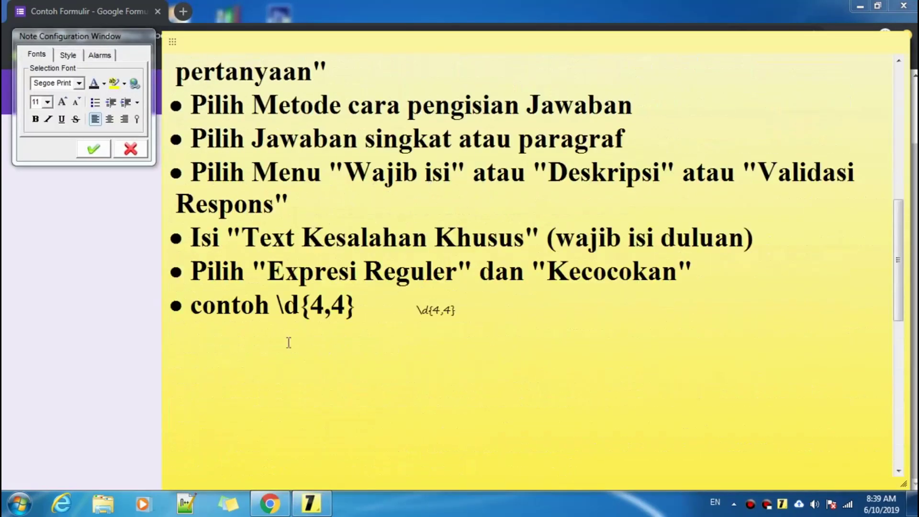
pyautogui.moveTo(326, 304); pyautogui.dragTo(330, 308)
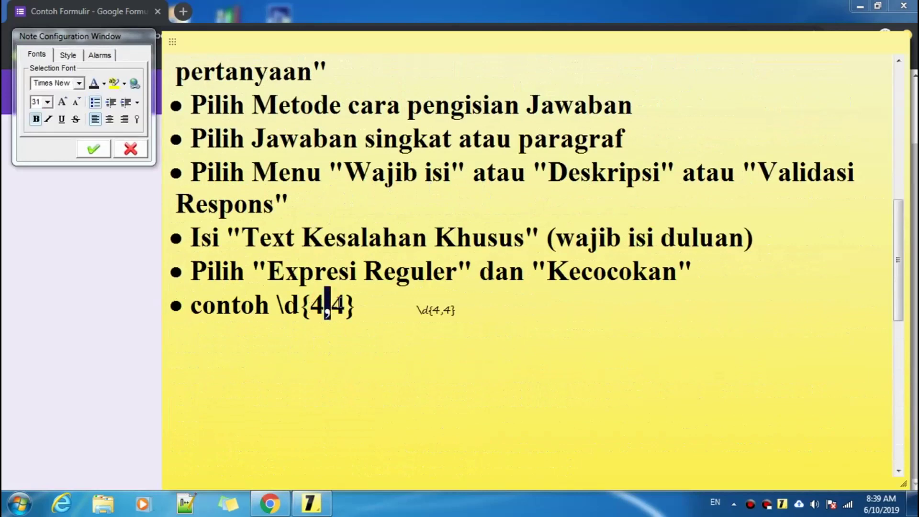
pyautogui.click(82, 295)
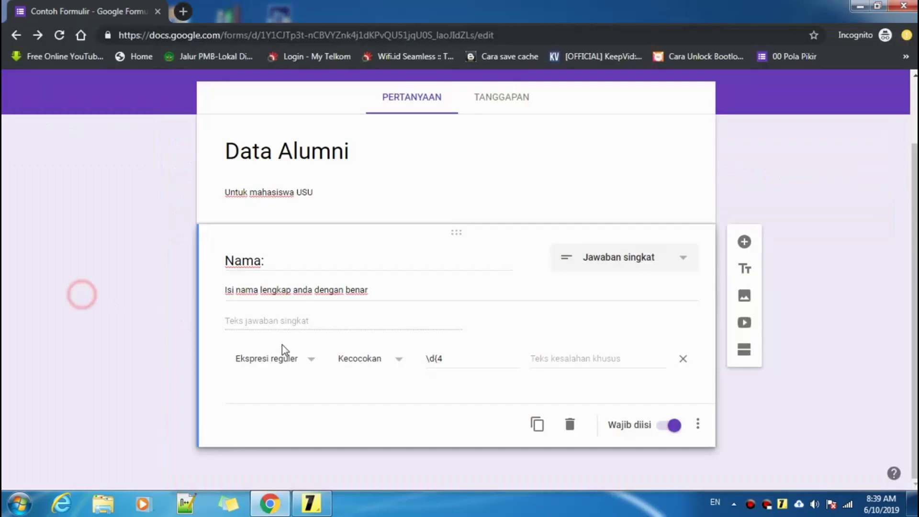
pyautogui.click(461, 361)
pyautogui.write(',4')
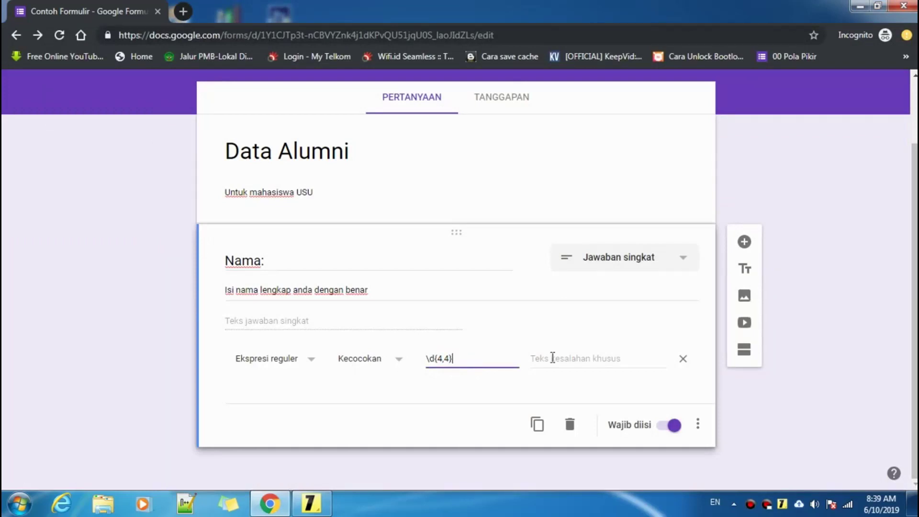
pyautogui.click(551, 358)
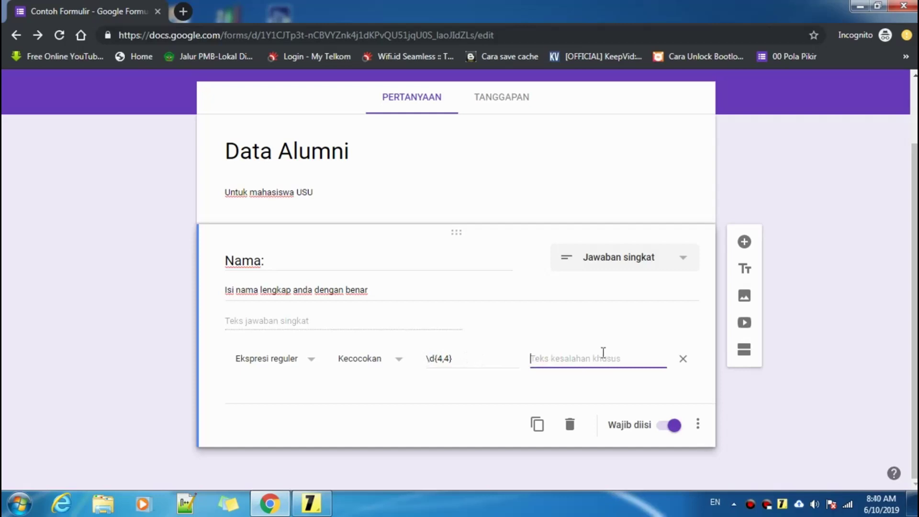
pyautogui.scroll(2, 603, 352)
pyautogui.scroll(-2, 604, 349)
pyautogui.scroll(2, 604, 348)
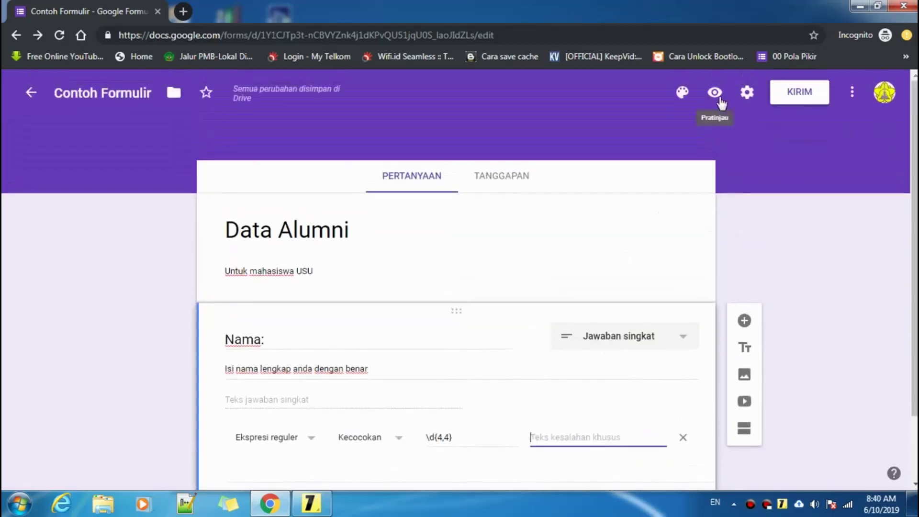
# - Test the live form by entering a full name as the Nama answer, then erase it
pyautogui.click(716, 92)
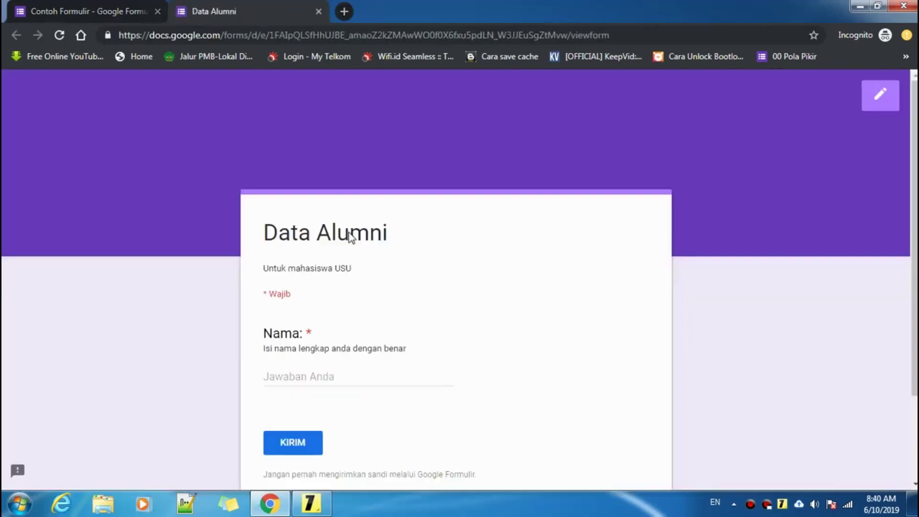
pyautogui.scroll(-3, 355, 268)
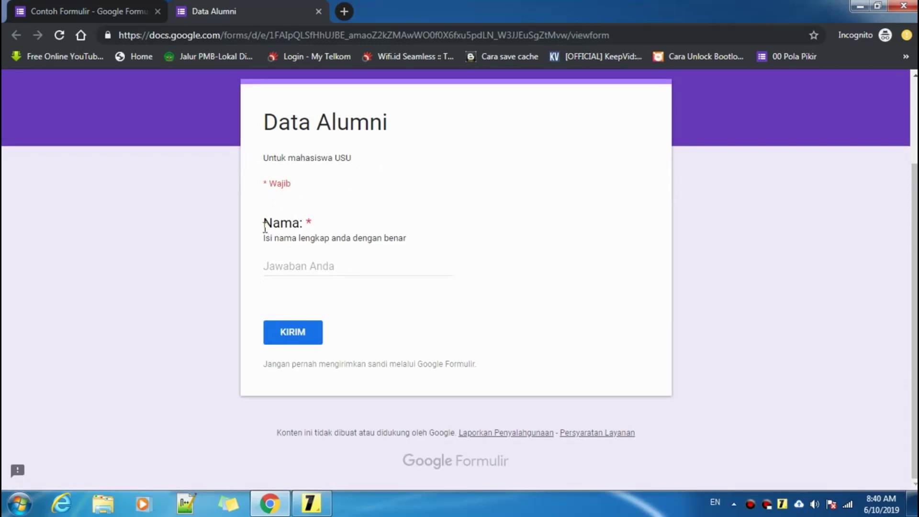
pyautogui.click(296, 266)
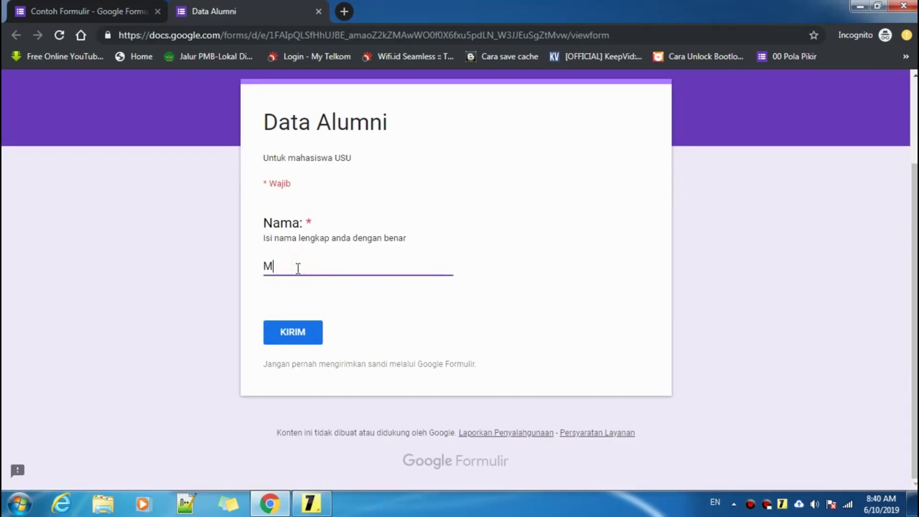
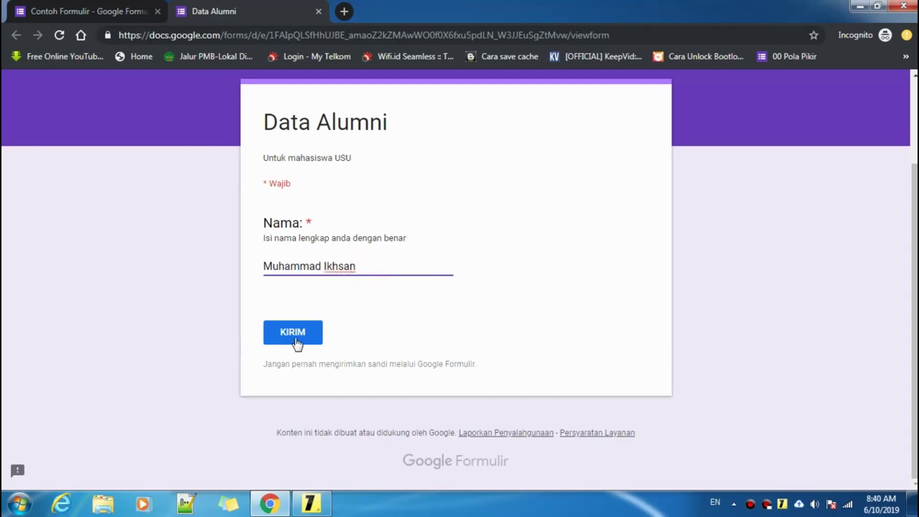
pyautogui.click(59, 13)
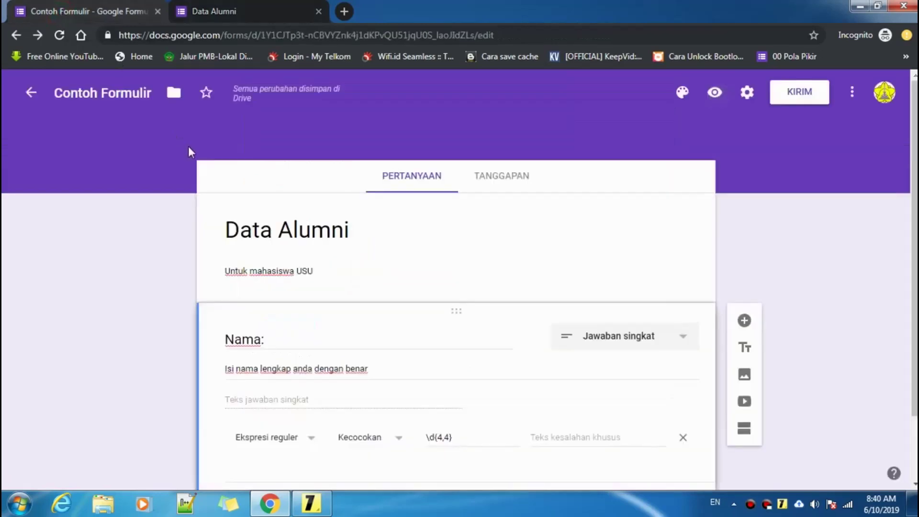
pyautogui.scroll(-2, 278, 276)
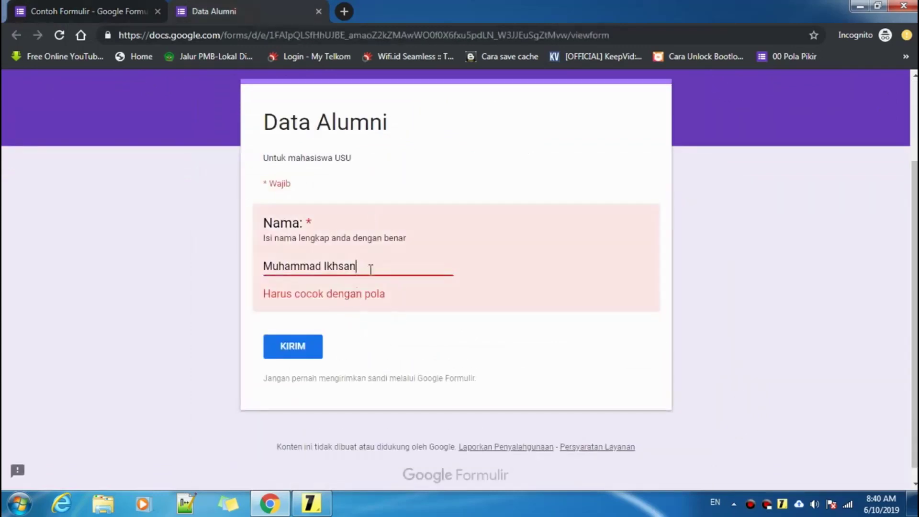
pyautogui.press('BackSpace')
pyautogui.press('BackSpace')
pyautogui.press('BackSpace')
pyautogui.press('BackSpace')
pyautogui.press('BackSpace')
pyautogui.press('BackSpace')
pyautogui.press('BackSpace')
pyautogui.press('BackSpace')
pyautogui.press('BackSpace')
pyautogui.press('BackSpace')
pyautogui.press('BackSpace')
pyautogui.press('BackSpace')
pyautogui.press('BackSpace')
pyautogui.press('BackSpace')
pyautogui.press('BackSpace')
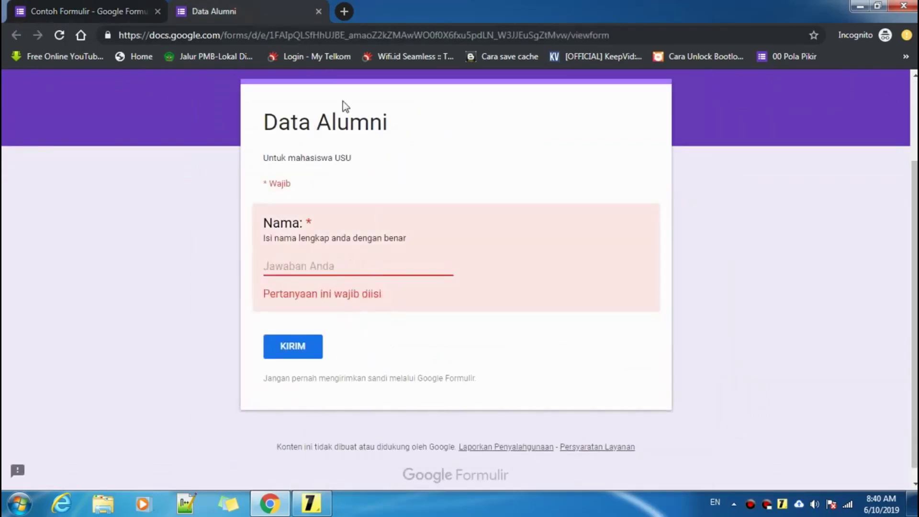
# - Select the 'Nama:' title in the editor and try 1234 as an answer on the live form
pyautogui.click(91, 3)
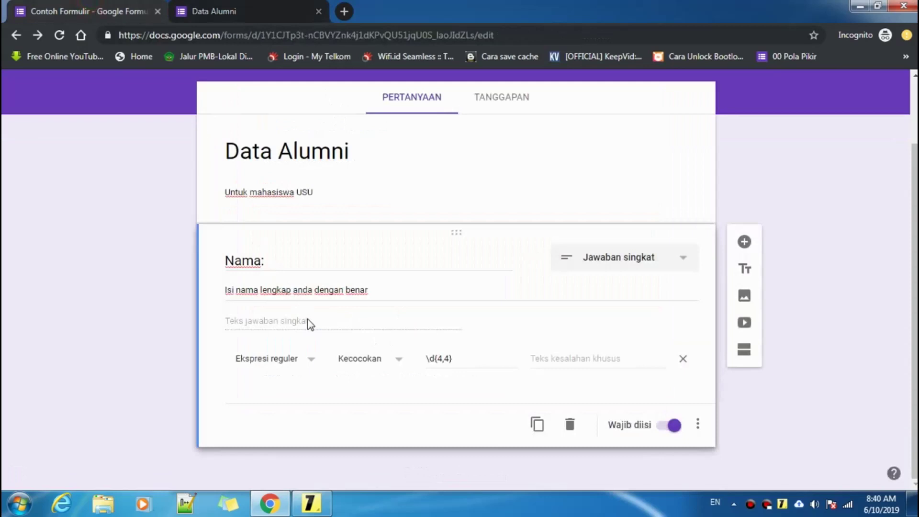
pyautogui.doubleClick(268, 259)
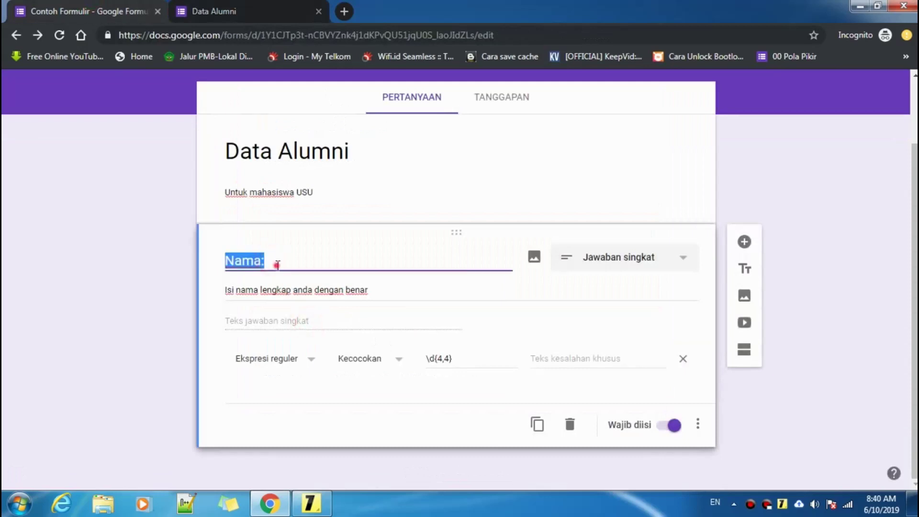
pyautogui.click(278, 265)
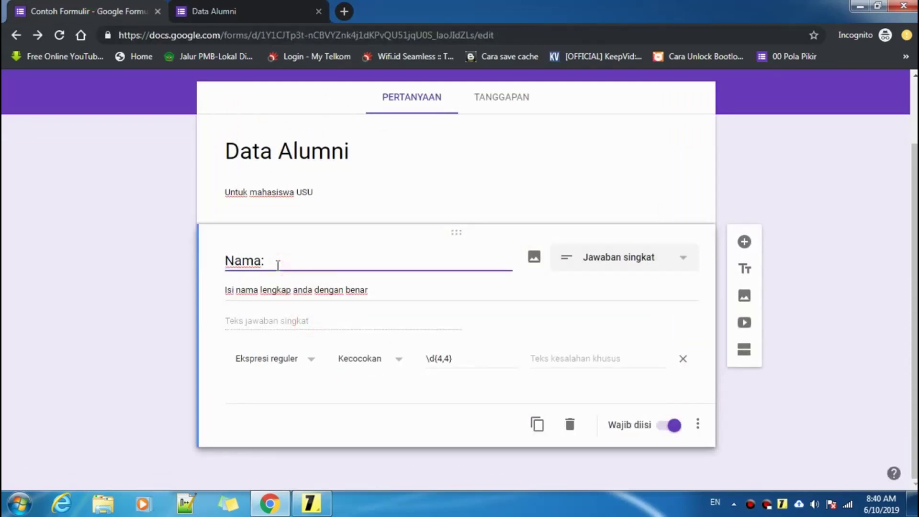
pyautogui.moveTo(278, 265); pyautogui.dragTo(219, 265)
pyautogui.click(295, 264)
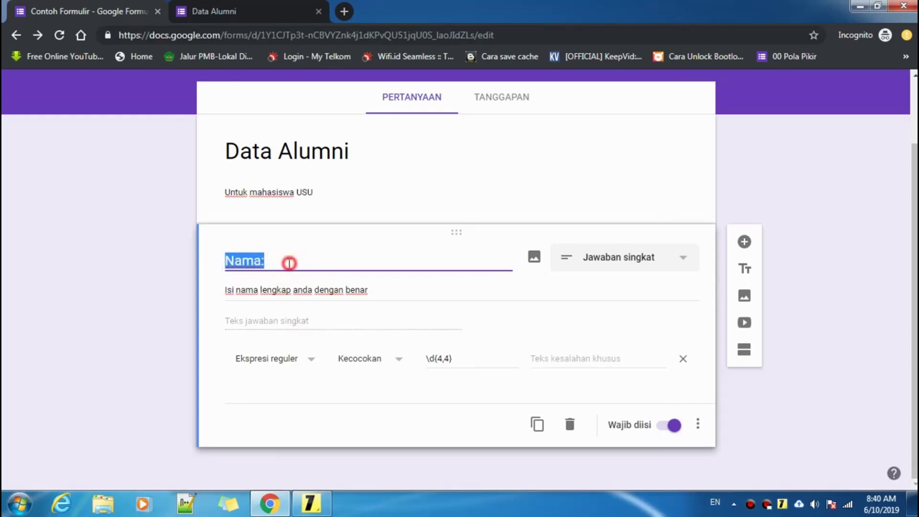
pyautogui.click(274, 262)
pyautogui.click(282, 6)
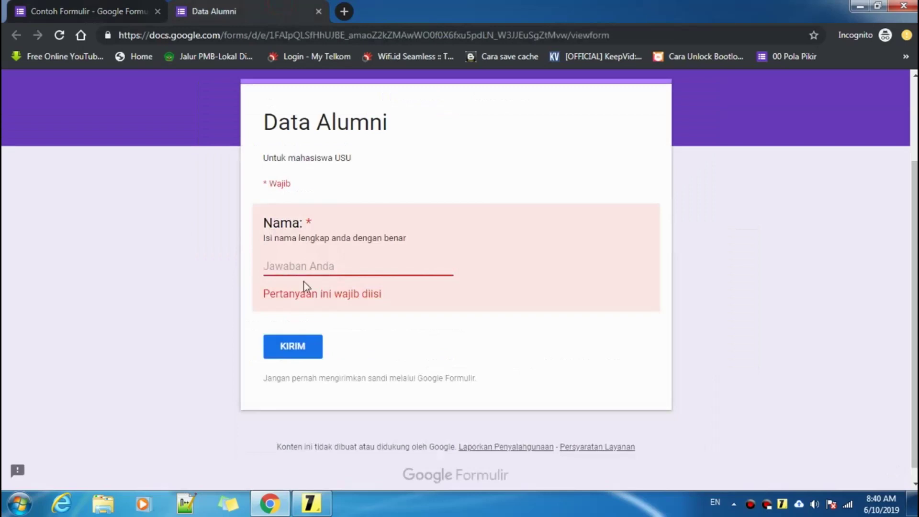
pyautogui.click(308, 267)
pyautogui.write('1234')
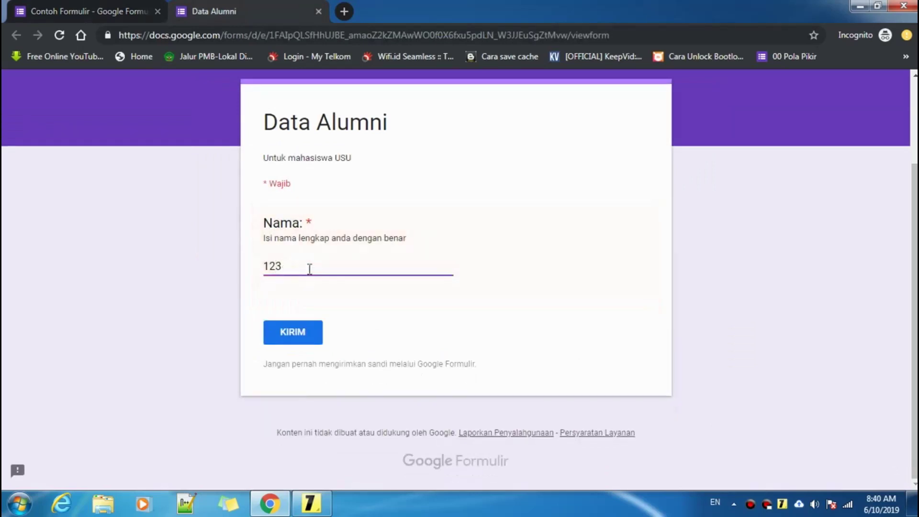
pyautogui.press('BackSpace')
pyautogui.press('BackSpace')
pyautogui.press('BackSpace')
# - Retitle the question 'Tahun:' and reload the live form to show the change
pyautogui.click(103, 11)
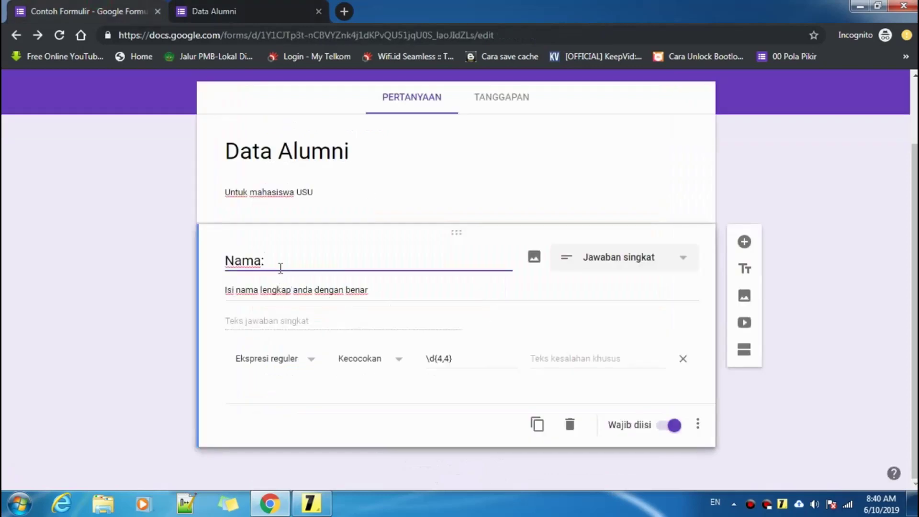
pyautogui.press('BackSpace')
pyautogui.press('BackSpace')
pyautogui.press('BackSpace')
pyautogui.press('BackSpace')
pyautogui.press('BackSpace')
pyautogui.write('Tahun')
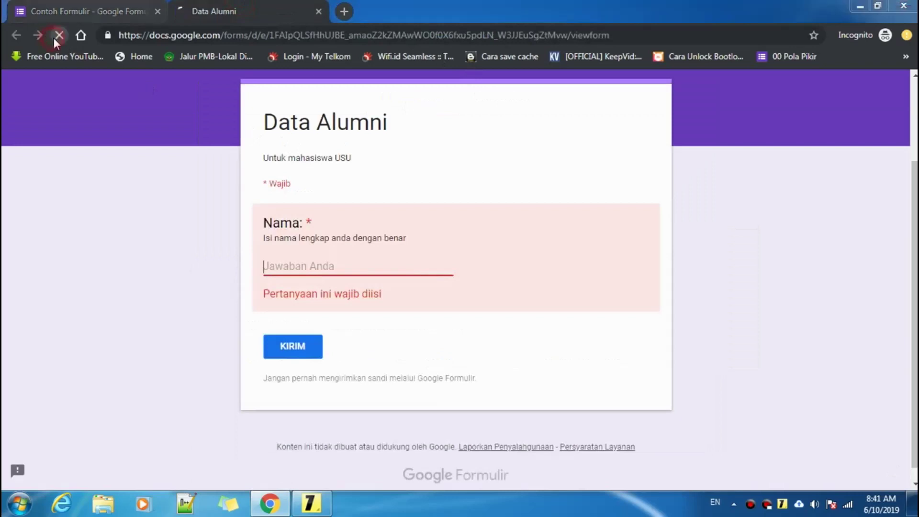
pyautogui.click(53, 38)
pyautogui.click(529, 110)
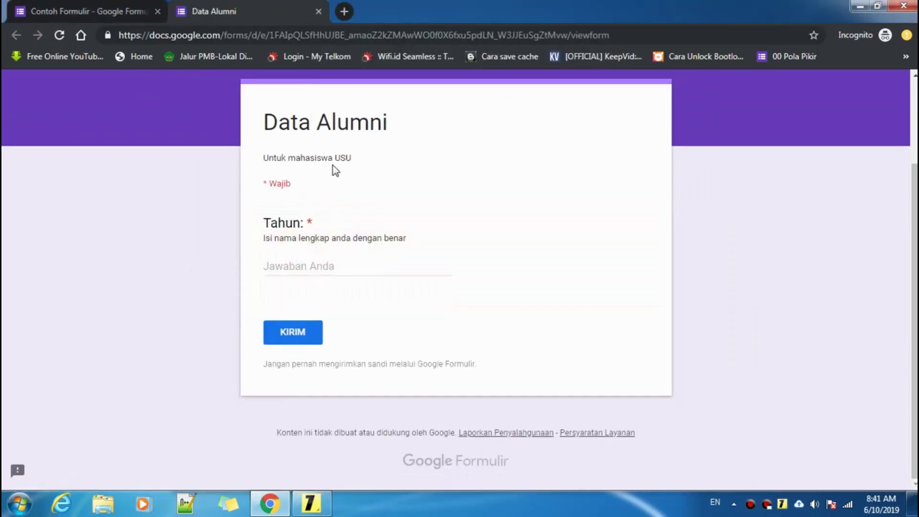
# - Submit 20141 as the Tahun answer to trigger 'Harus cocok dengan pola', then return to the editor
pyautogui.click(296, 268)
pyautogui.write('2014')
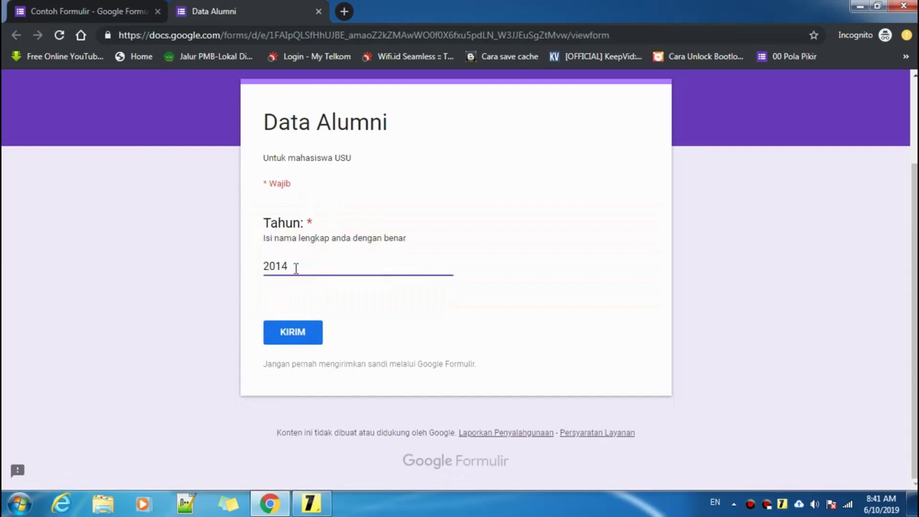
pyautogui.click(293, 267)
pyautogui.click(296, 267)
pyautogui.click(304, 330)
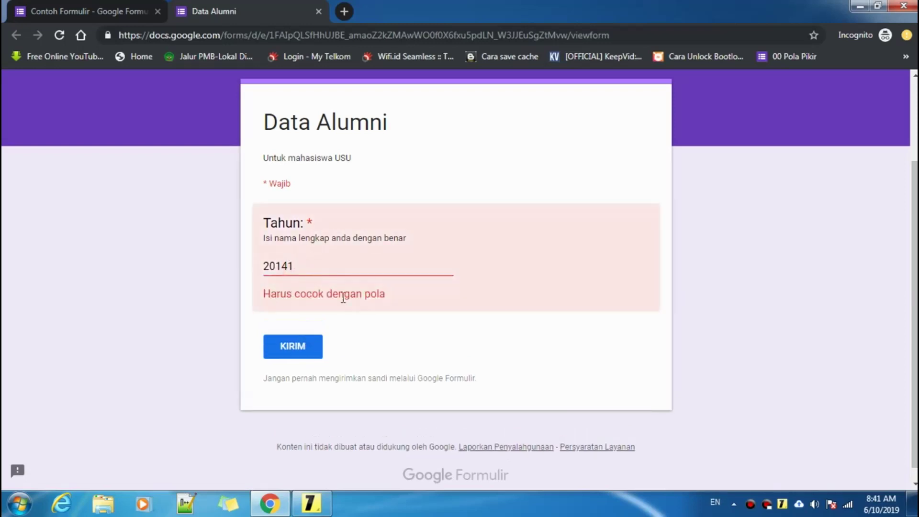
pyautogui.click(88, 11)
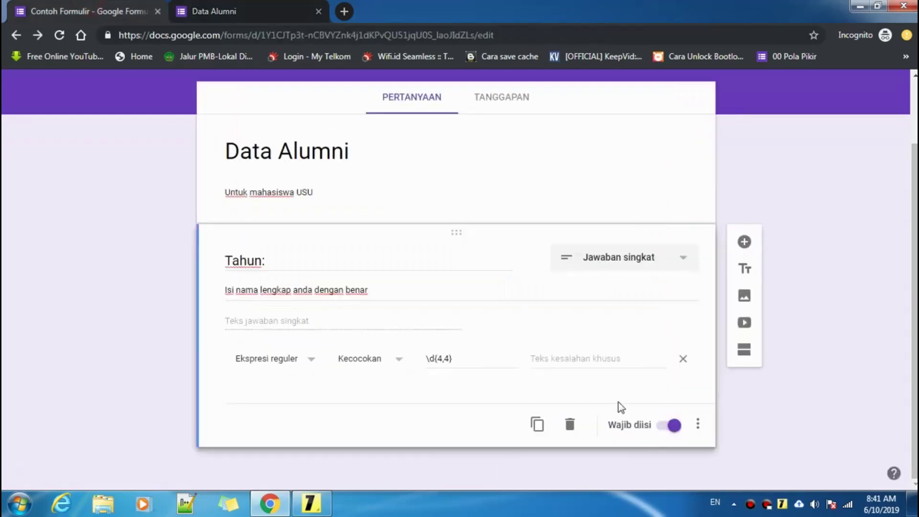
# - Enter 'Wajib isi 4 angka' as the custom error text for the Tahun regex validation
pyautogui.click(548, 358)
pyautogui.click(465, 361)
pyautogui.click(585, 361)
pyautogui.write('Waji')
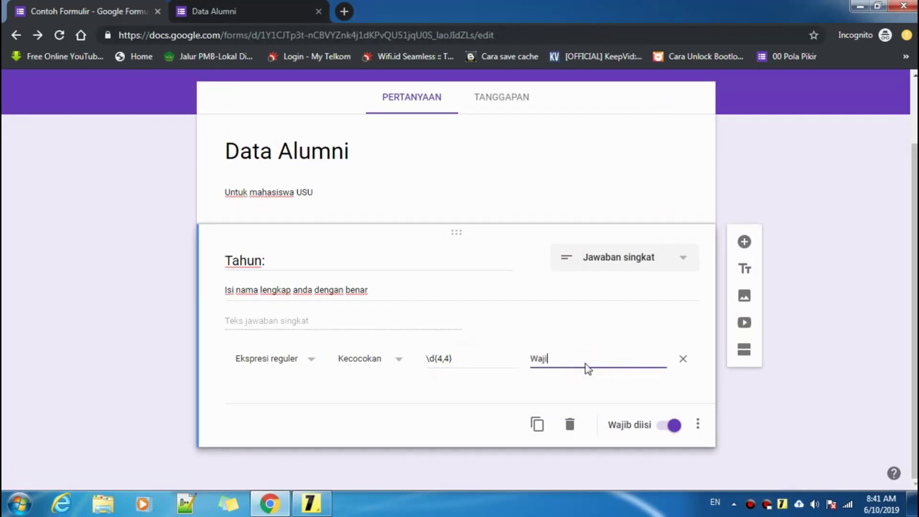
pyautogui.write('b isi')
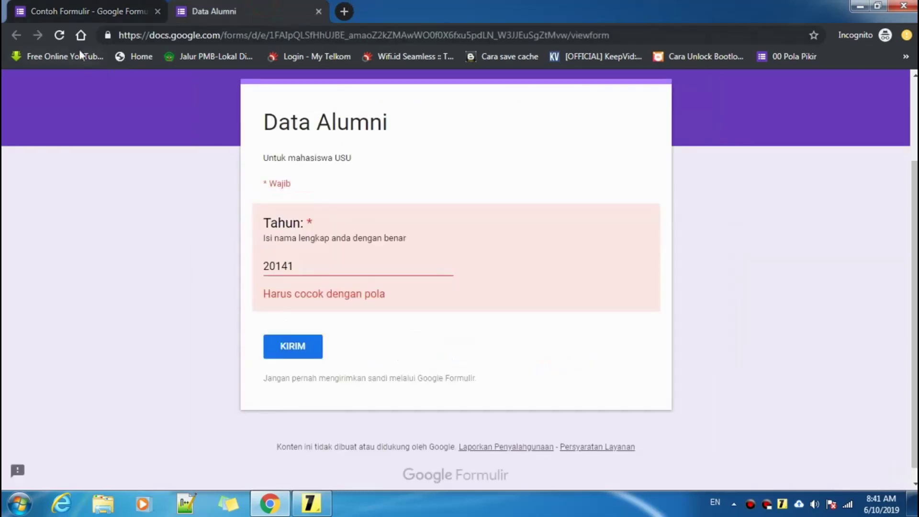
# - Reload the live form, submit 12344 as Tahun to trigger the custom error, then return to the editor
pyautogui.click(62, 36)
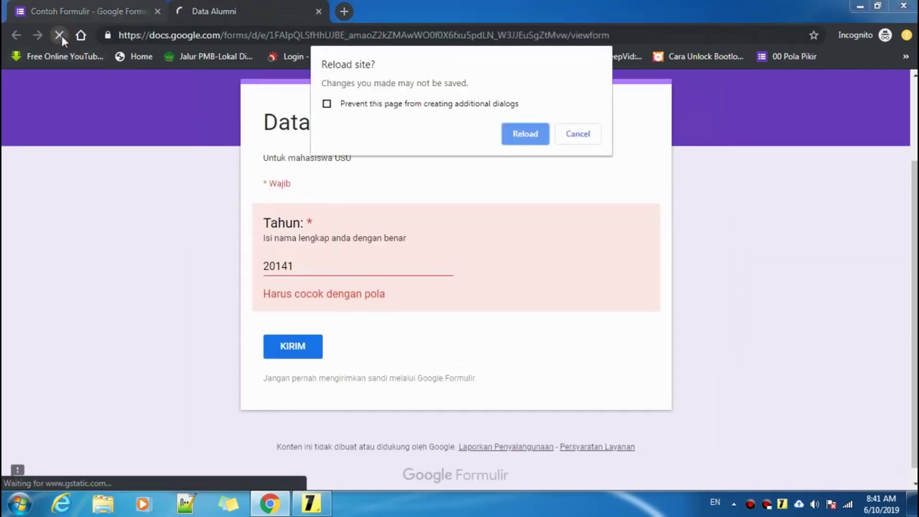
pyautogui.click(543, 132)
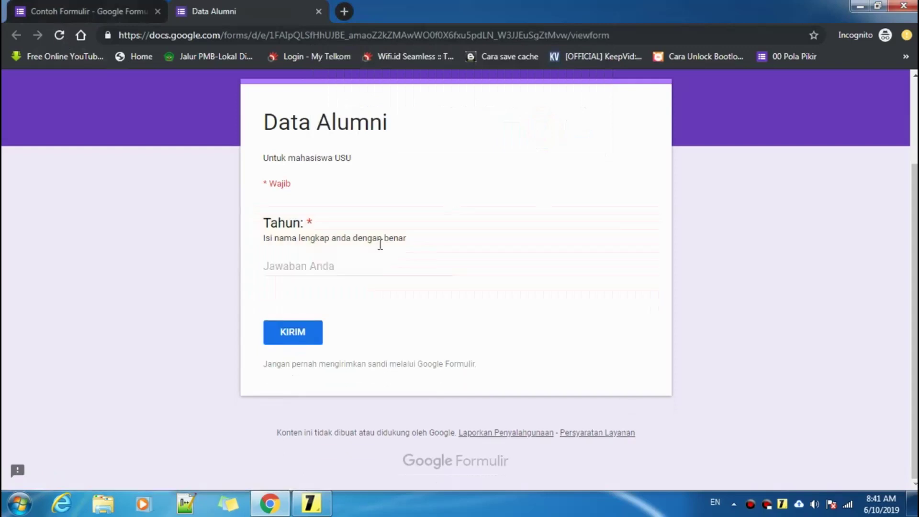
pyautogui.click(326, 267)
pyautogui.write('12344')
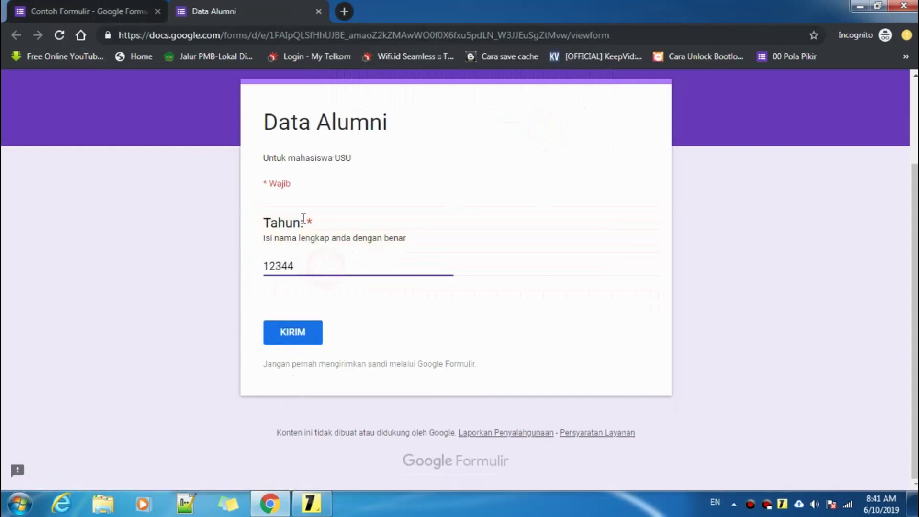
pyautogui.click(302, 330)
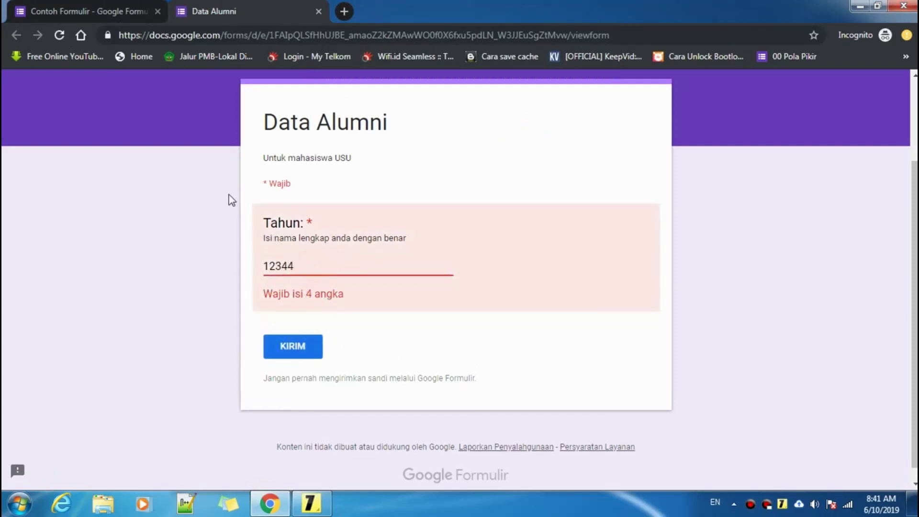
pyautogui.click(98, 11)
pyautogui.click(585, 363)
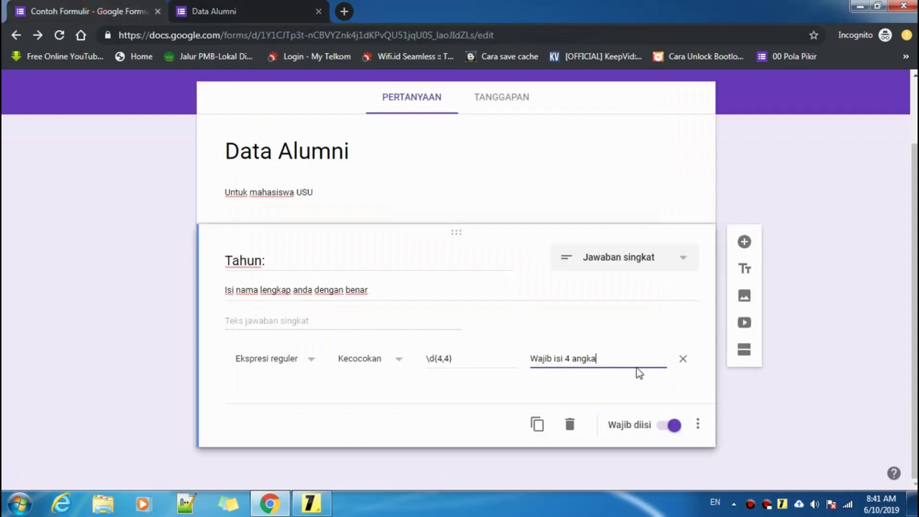
# - Check the custom error text 'Wajib isi 4 angka' in the Tahun validation
pyautogui.tripleClick(612, 361)
pyautogui.click(620, 360)
pyautogui.click(605, 361)
pyautogui.moveTo(530, 362); pyautogui.dragTo(601, 358)
pyautogui.click(609, 359)
# - Add a new question titled 'Nama' below Tahun with a Paragraf answer type
pyautogui.click(747, 246)
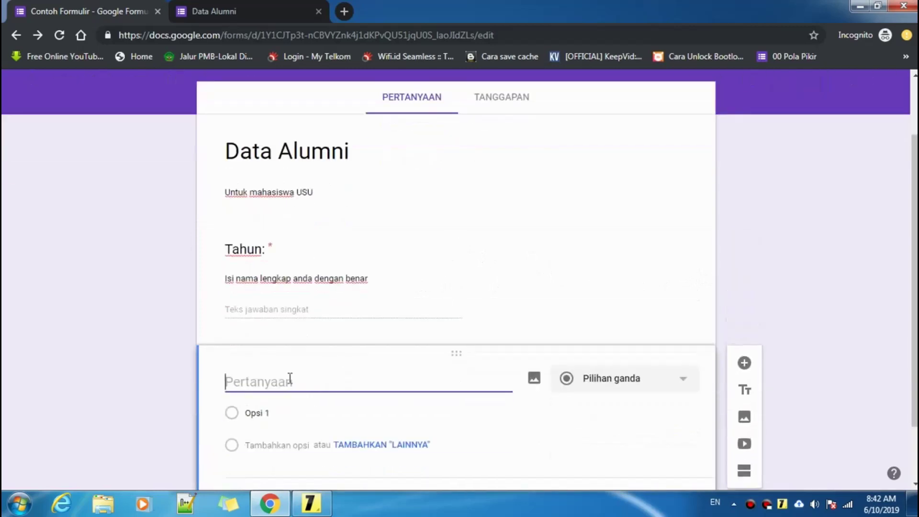
pyautogui.click(289, 378)
pyautogui.write('Nama')
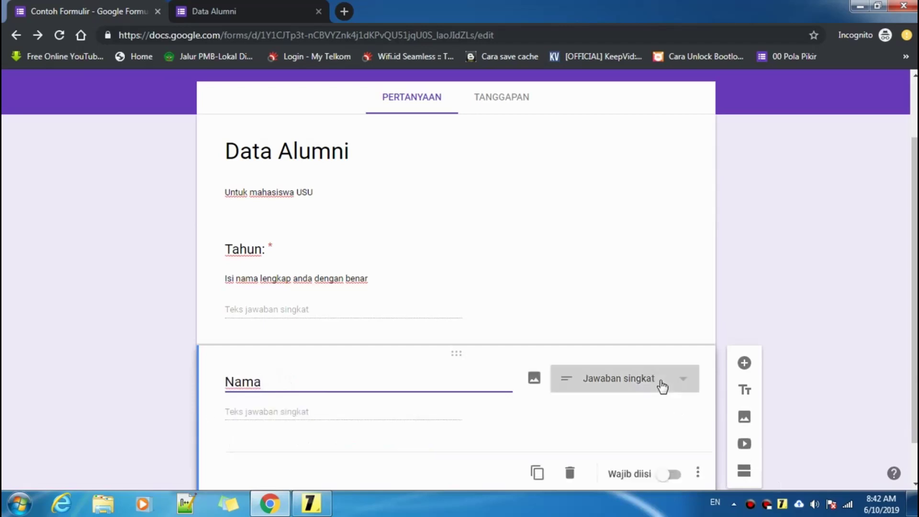
pyautogui.scroll(-1, 730, 401)
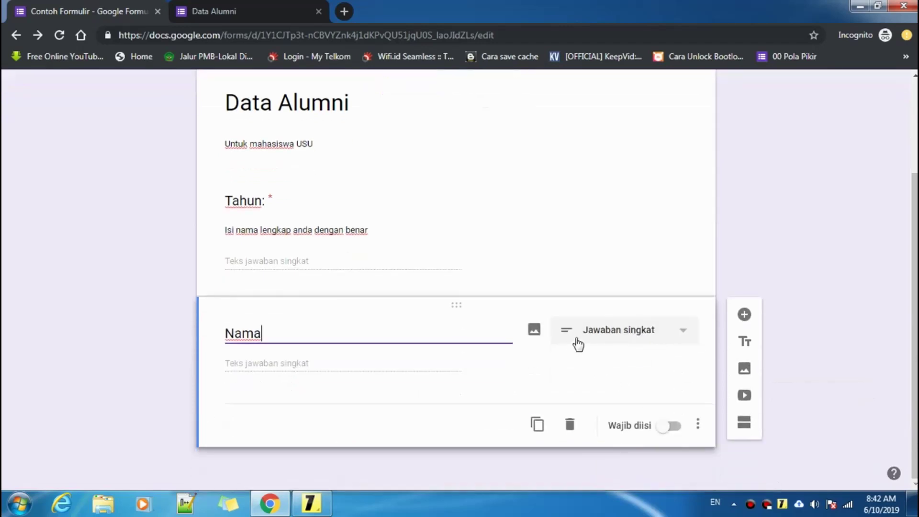
pyautogui.click(603, 339)
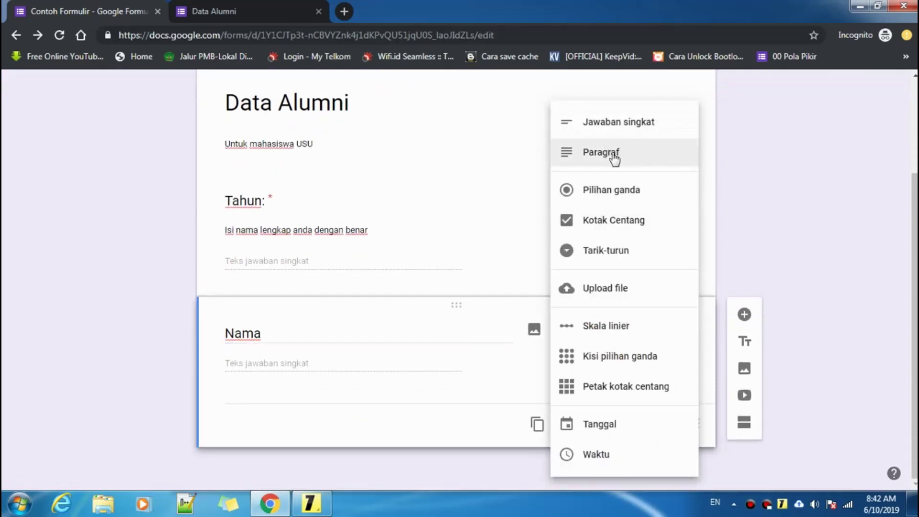
pyautogui.click(590, 154)
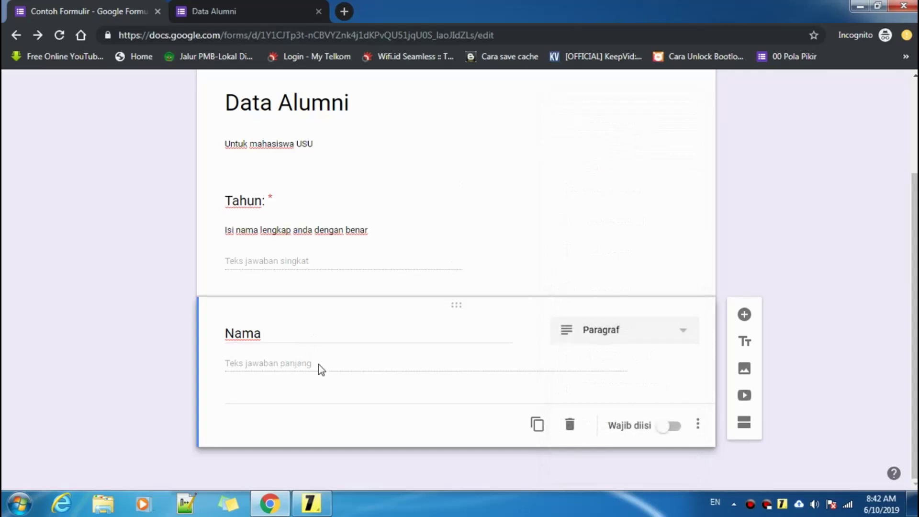
# - Show a description line for the Nama question and start typing it
pyautogui.click(698, 424)
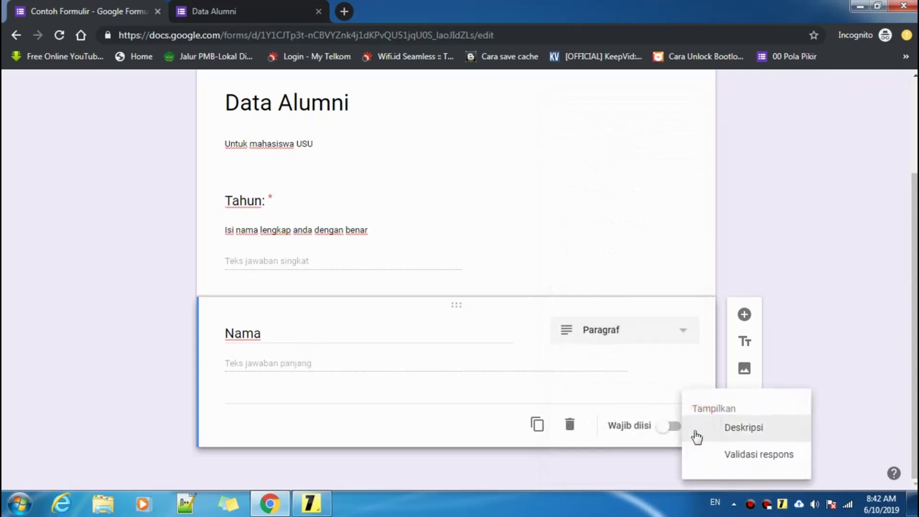
pyautogui.click(742, 427)
pyautogui.click(249, 364)
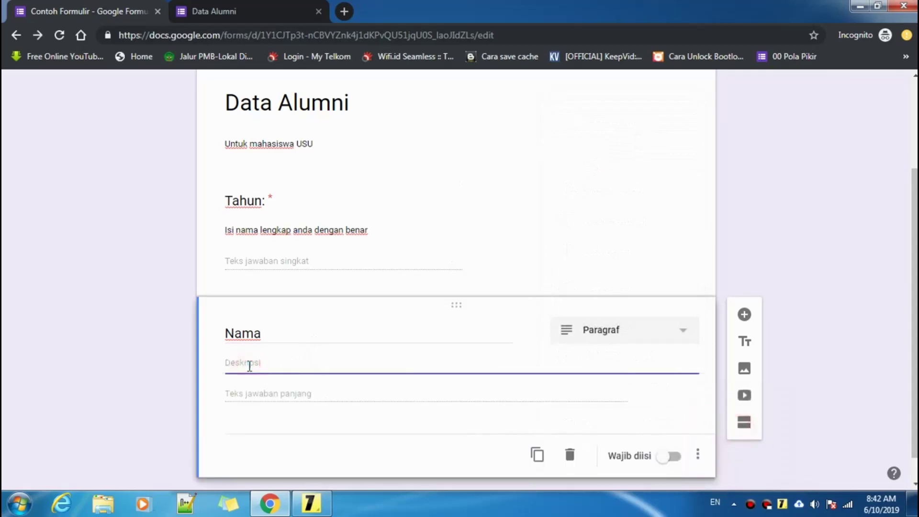
pyautogui.write('w')
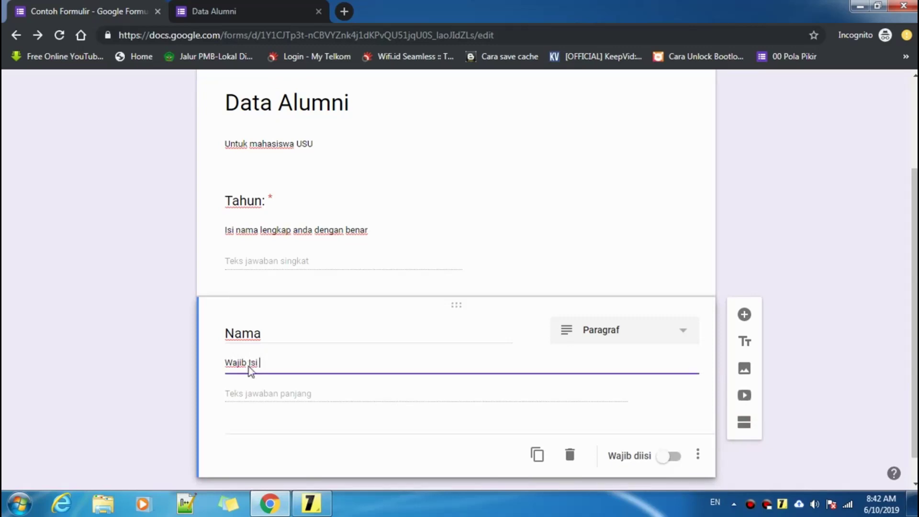
# - Complete the Nama description so it reads 'Wajib Isi nama Lengkap anda dengan benar'
pyautogui.write('nama Lengkap')
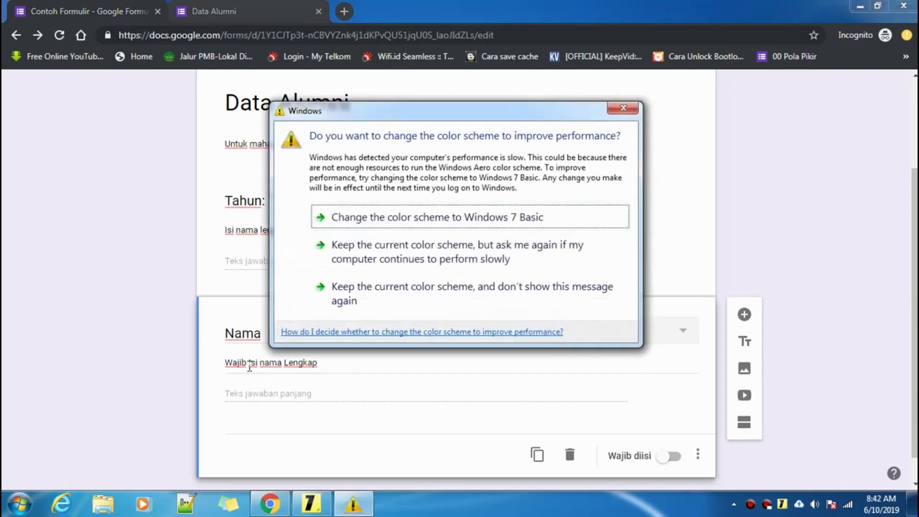
pyautogui.click(357, 368)
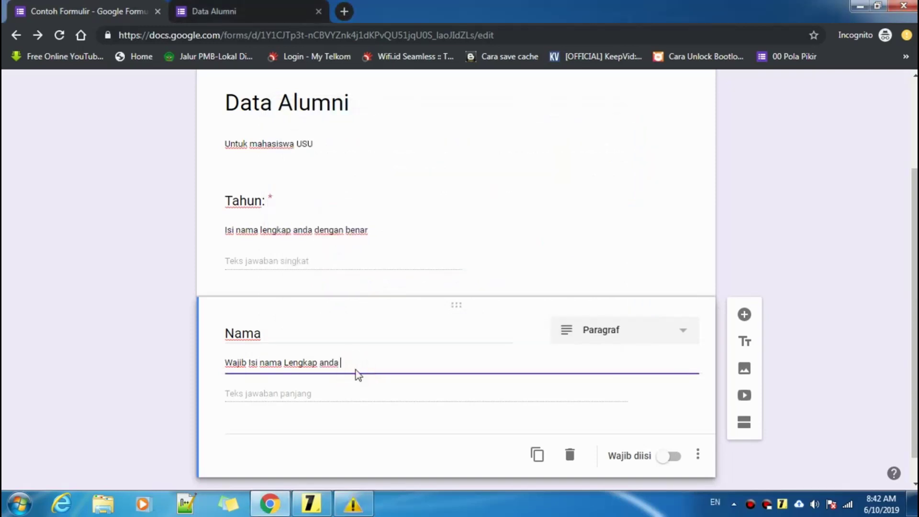
pyautogui.write('anda dengan benar')
# - Change the Tahun question's description to 'wajib isi 4 angka'
pyautogui.click(314, 230)
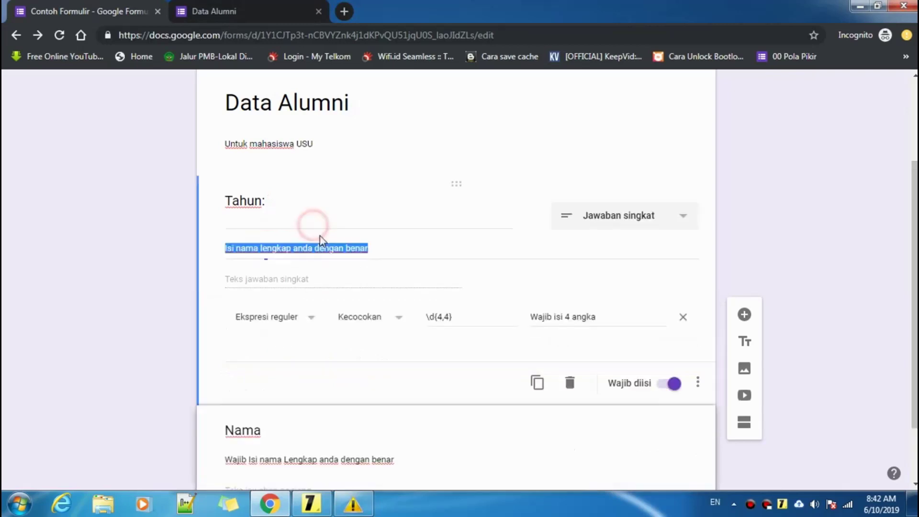
pyautogui.click(375, 251)
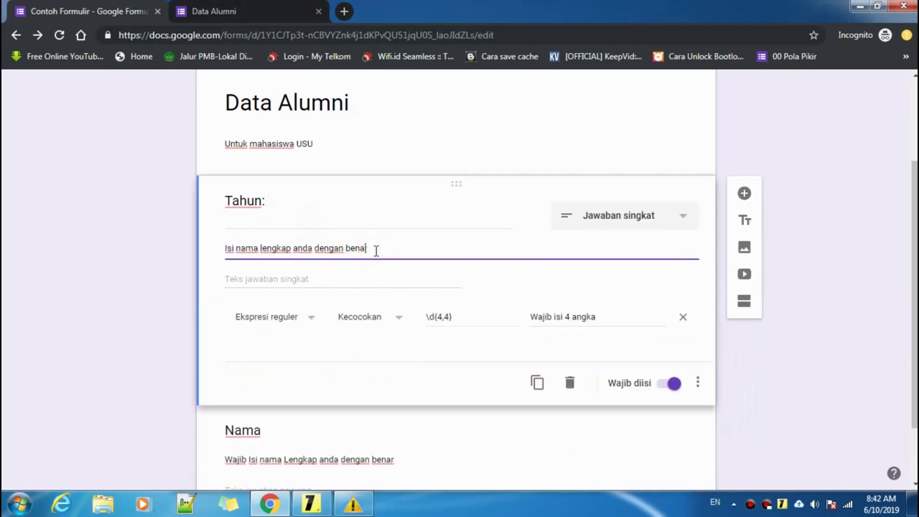
pyautogui.press('BackSpace')
pyautogui.press('BackSpace')
pyautogui.press('BackSpace')
pyautogui.press('BackSpace')
pyautogui.press('BackSpace')
pyautogui.press('BackSpace')
pyautogui.press('BackSpace')
pyautogui.press('BackSpace')
pyautogui.press('BackSpace')
pyautogui.press('BackSpace')
pyautogui.press('BackSpace')
pyautogui.press('BackSpace')
pyautogui.press('BackSpace')
pyautogui.press('BackSpace')
pyautogui.press('BackSpace')
pyautogui.press('BackSpace')
pyautogui.press('BackSpace')
pyautogui.press('BackSpace')
pyautogui.press('BackSpace')
pyautogui.press('BackSpace')
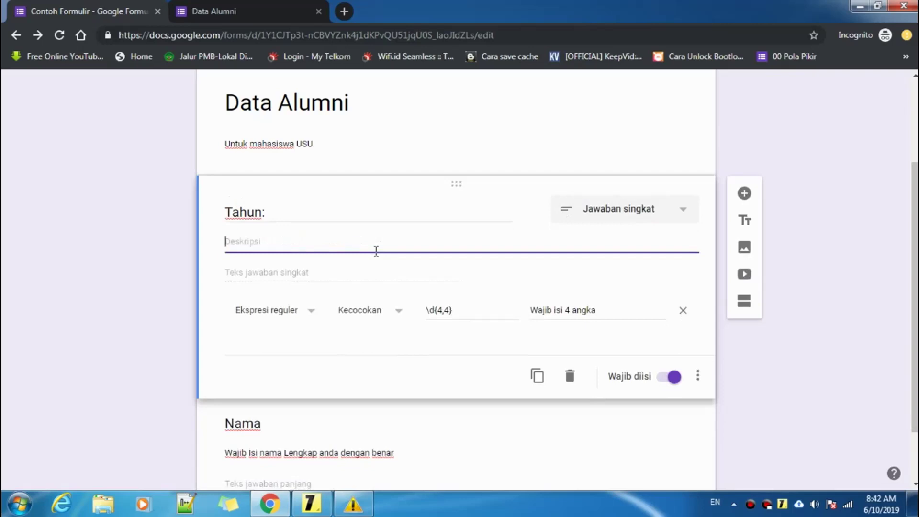
pyautogui.write('wajib isi 4 angka')
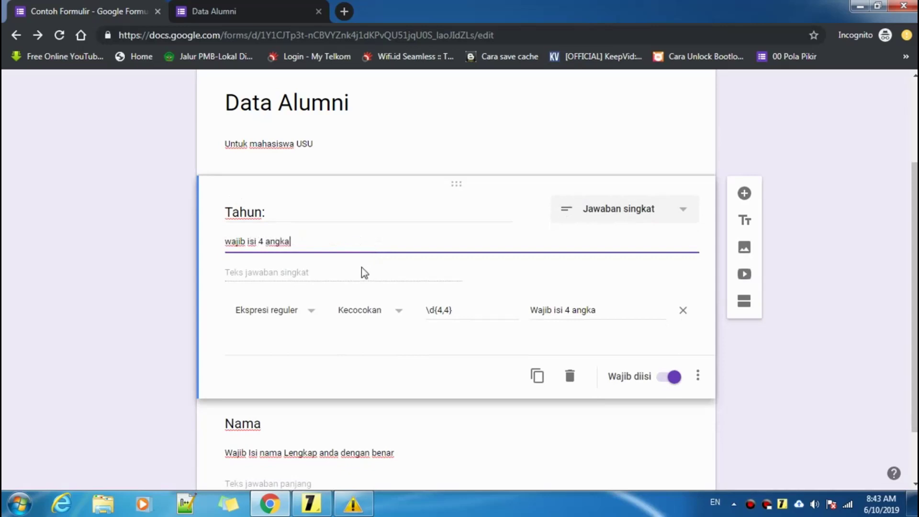
pyautogui.click(314, 212)
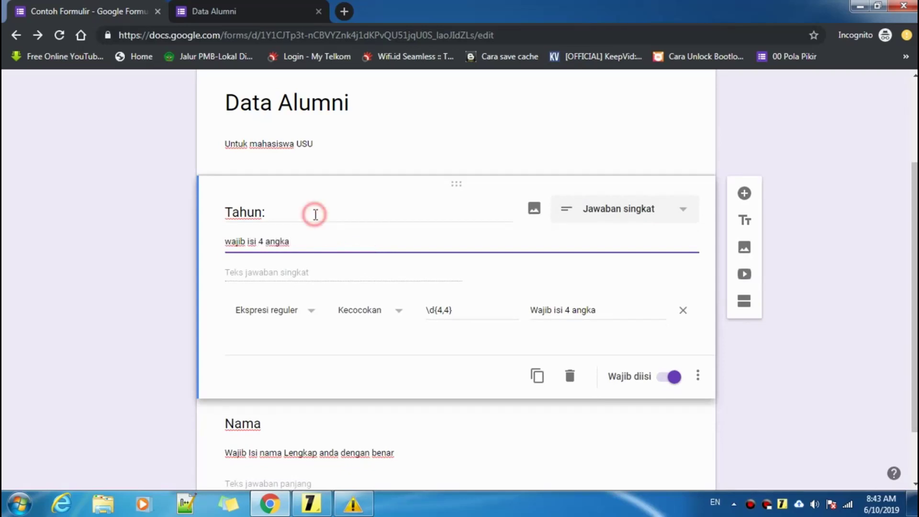
pyautogui.click(841, 187)
pyautogui.scroll(3, 839, 191)
# - Close the outdated Data Alumni preview tab, confirming Leave
pyautogui.click(221, 5)
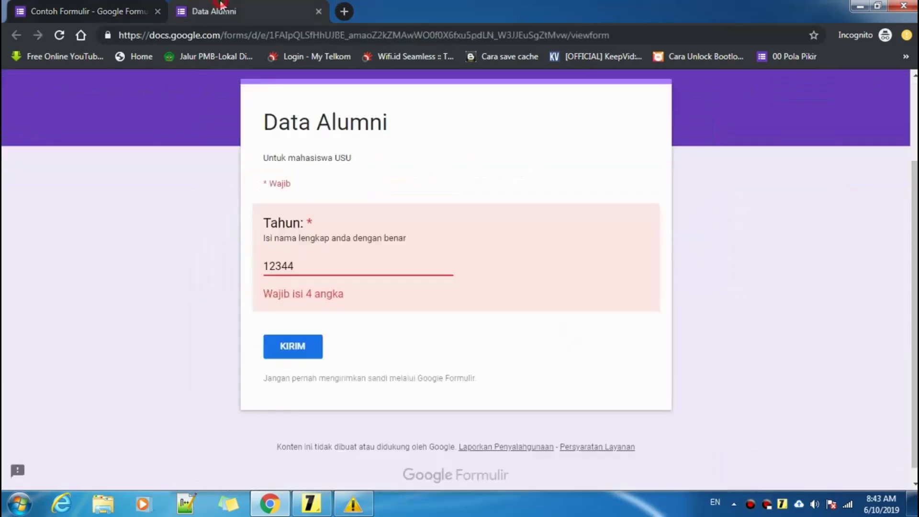
pyautogui.click(318, 12)
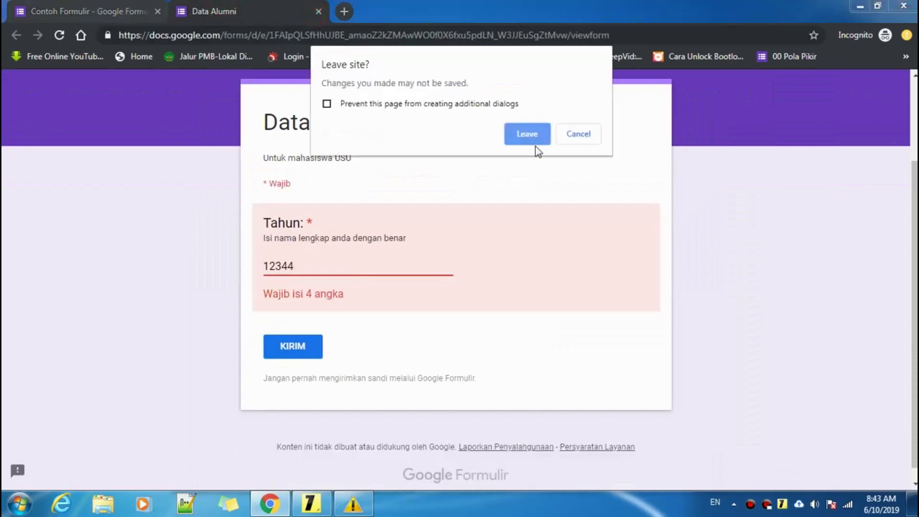
pyautogui.click(534, 143)
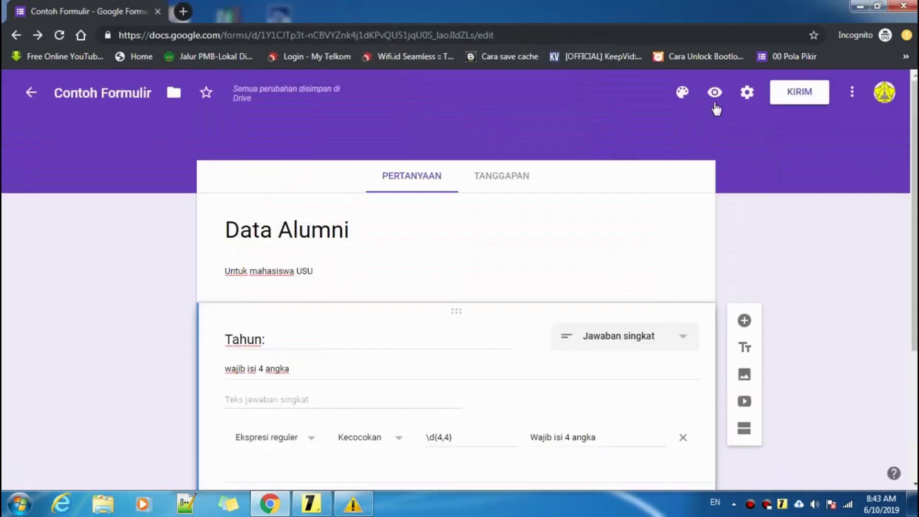
# - Open a fresh form preview, look through it, and return to the editor
pyautogui.click(716, 92)
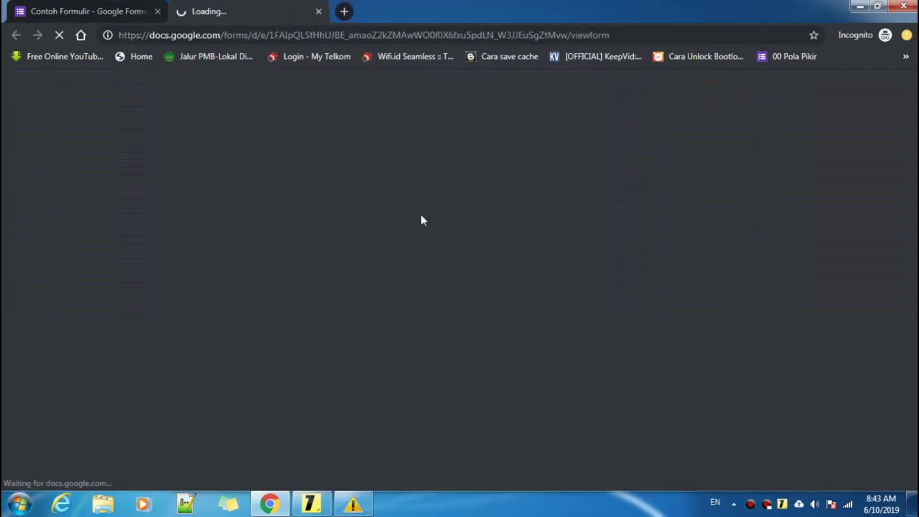
pyautogui.scroll(-3, 429, 214)
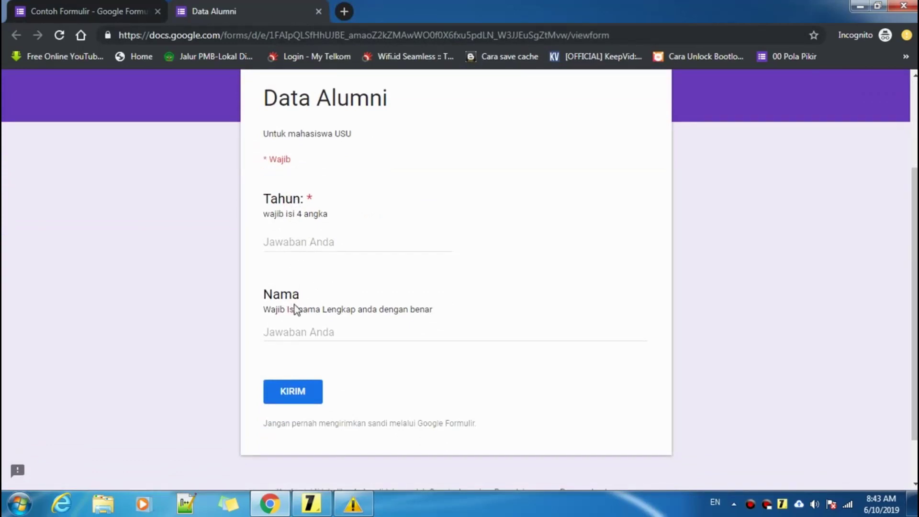
pyautogui.click(106, 8)
pyautogui.scroll(-3, 419, 230)
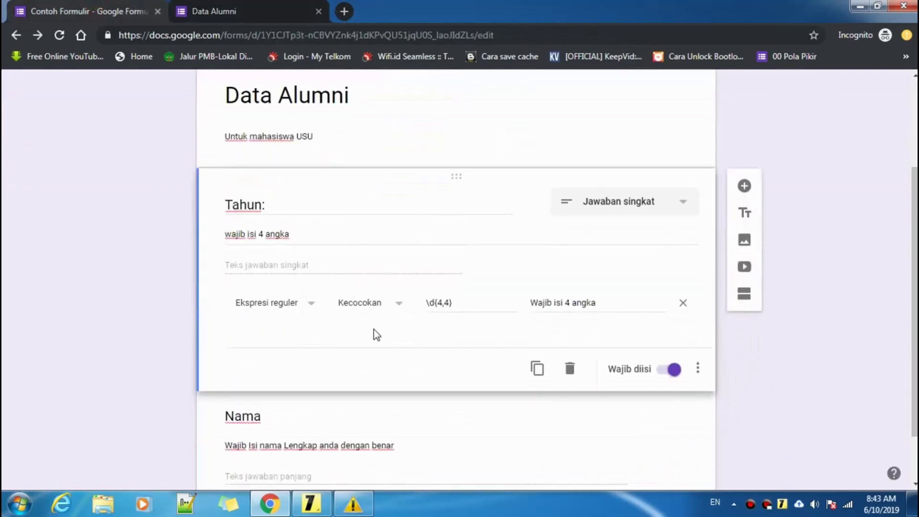
# - Drag the Nama question card above the Tahun question
pyautogui.scroll(-1, 373, 332)
pyautogui.click(392, 355)
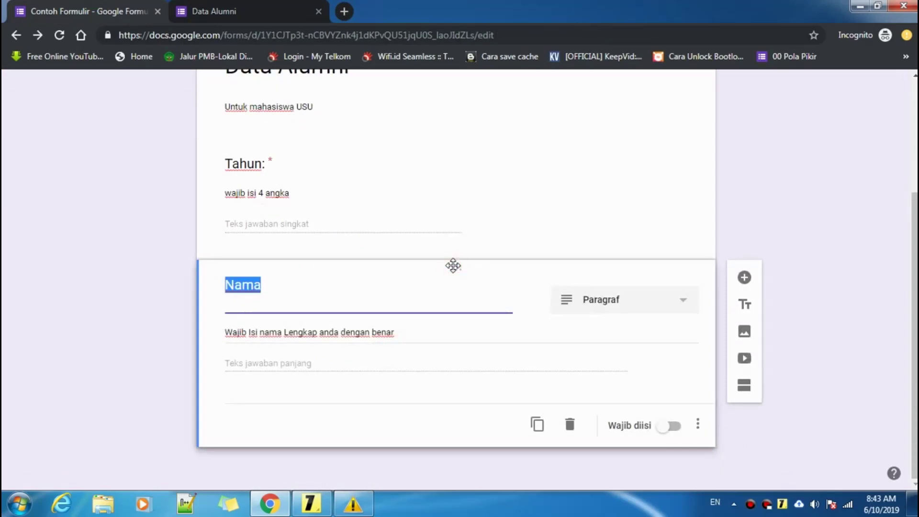
pyautogui.moveTo(453, 263); pyautogui.dragTo(432, 218)
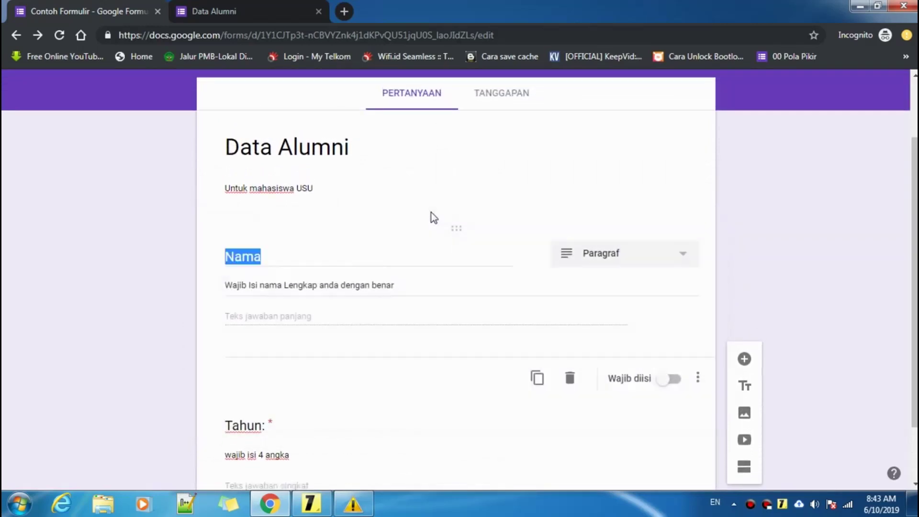
pyautogui.scroll(-1, 268, 257)
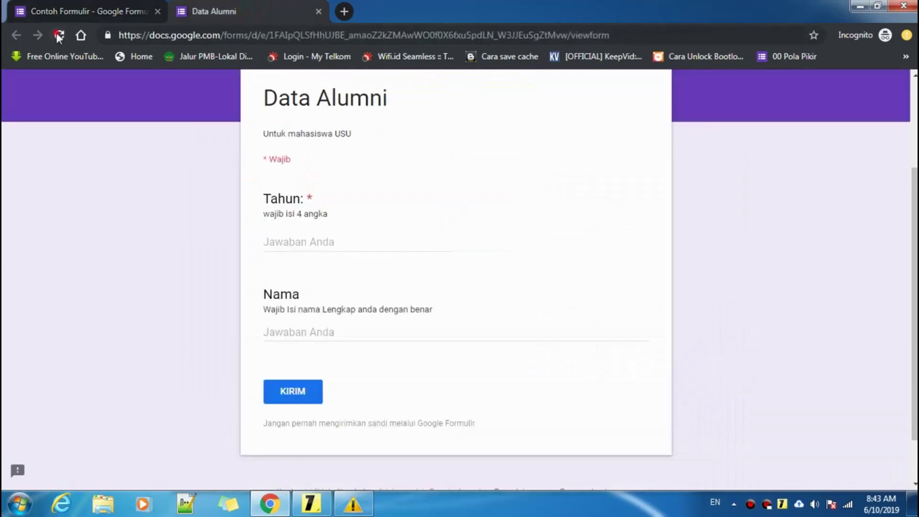
# - Reload the preview and leave Tahun empty to show its required warning
pyautogui.click(59, 35)
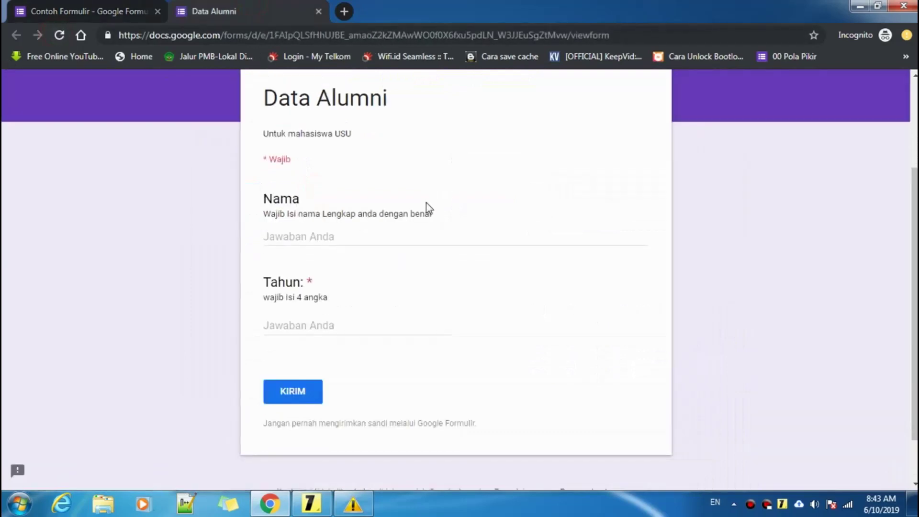
pyautogui.click(384, 235)
pyautogui.scroll(-1, 376, 244)
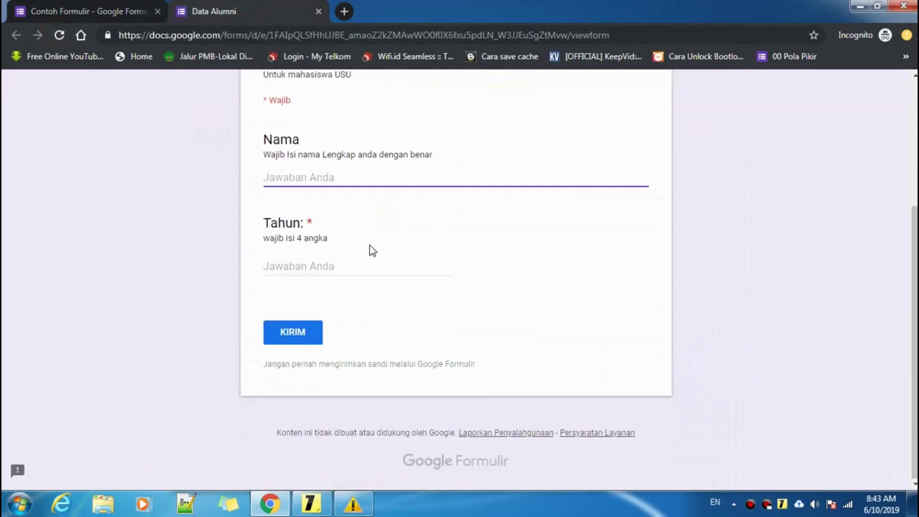
pyautogui.click(312, 264)
pyautogui.click(324, 180)
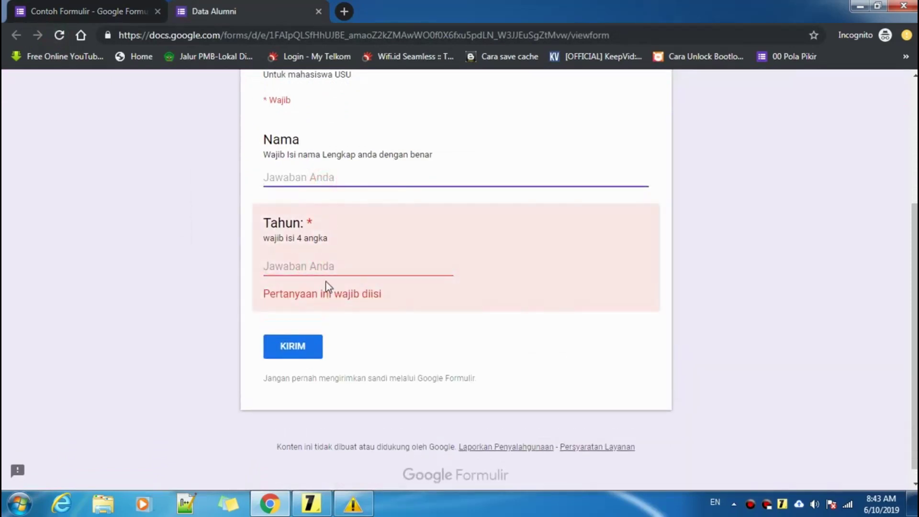
pyautogui.click(294, 264)
pyautogui.click(300, 177)
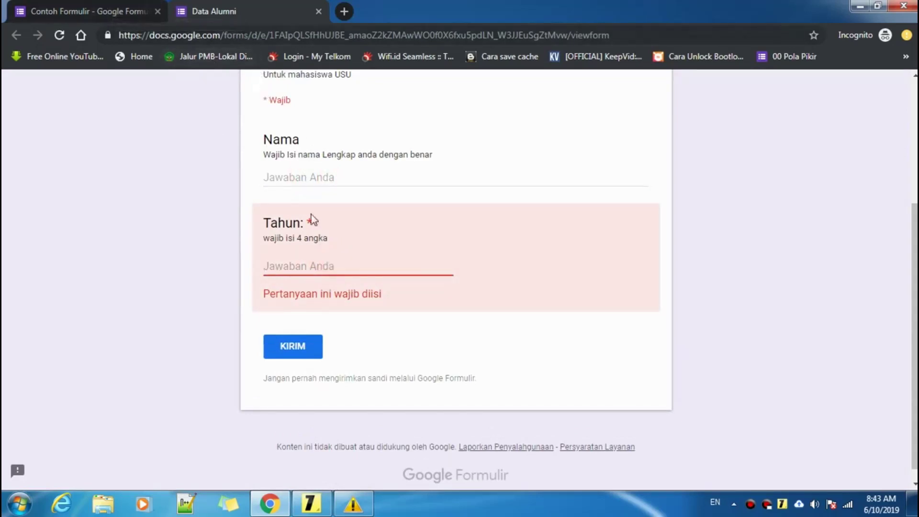
pyautogui.scroll(2, 316, 213)
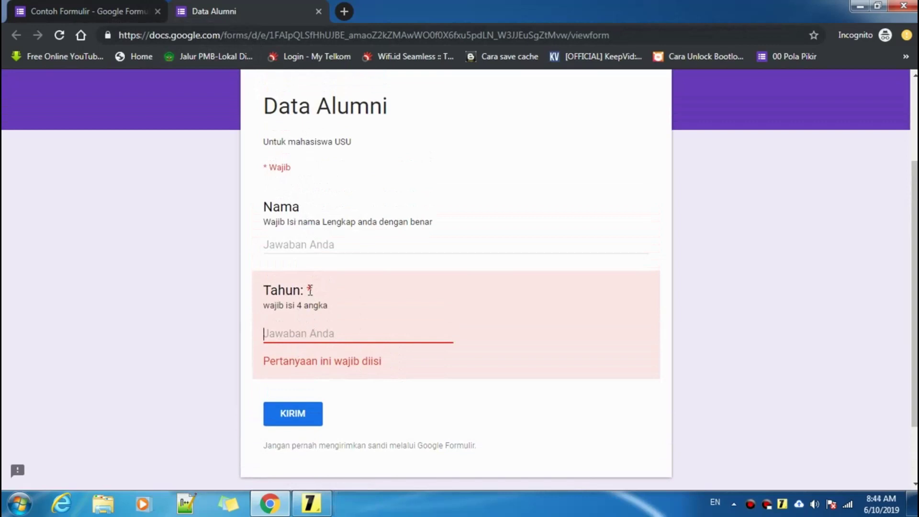
# - Enter a first name as the Nama answer
pyautogui.click(301, 246)
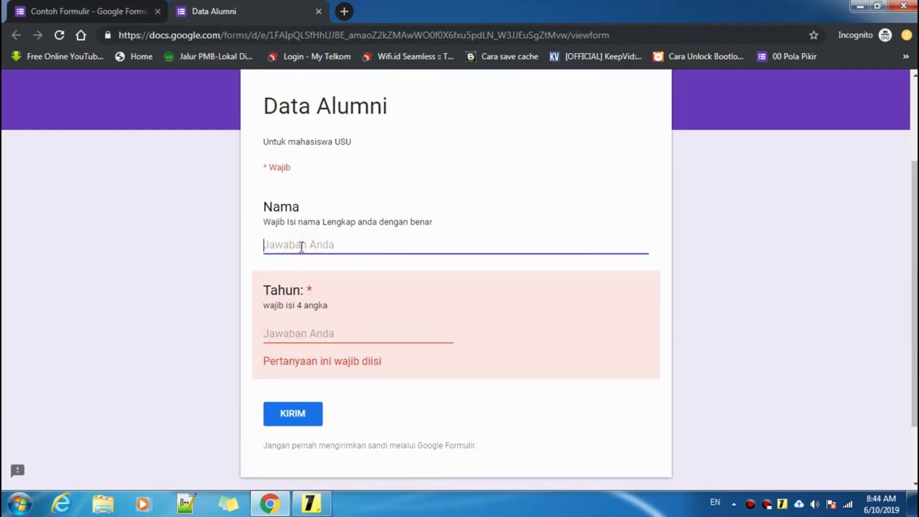
pyautogui.write('Muhammad')
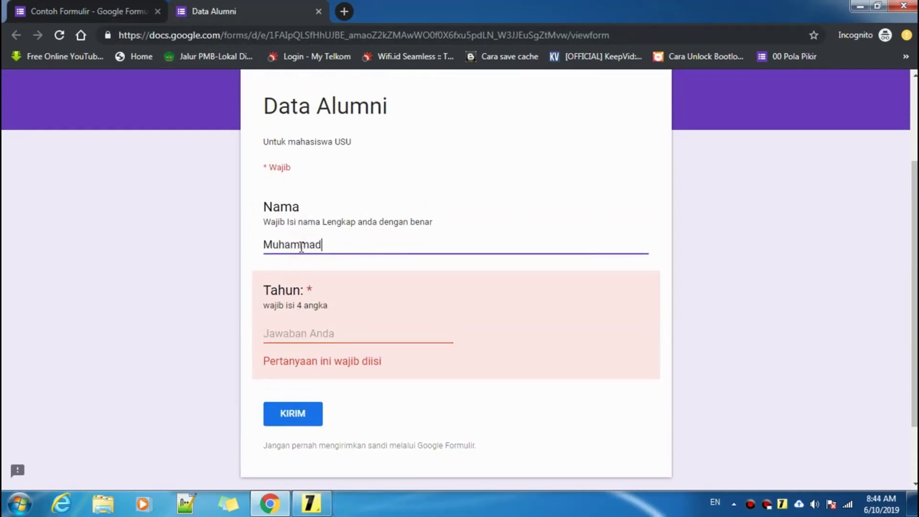
pyautogui.click(364, 336)
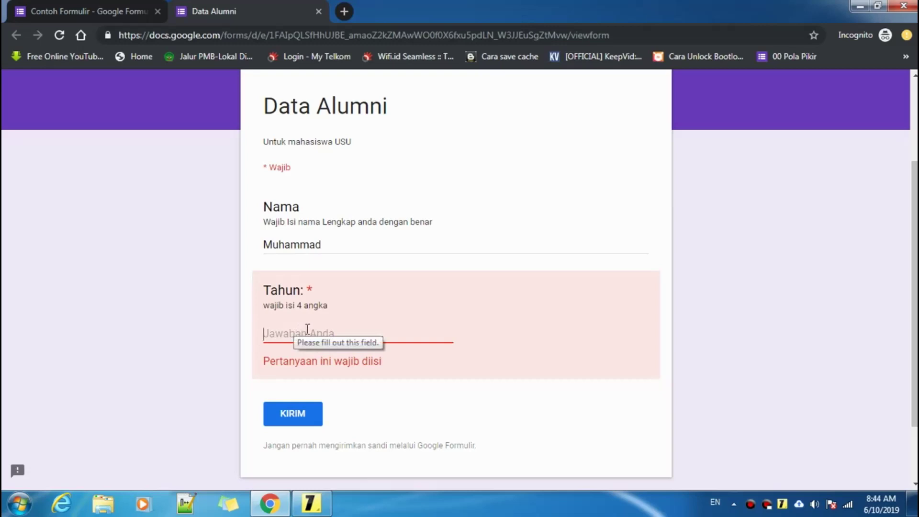
# - Enter 2014 in Tahun and confirm it passes validation
pyautogui.write('2014')
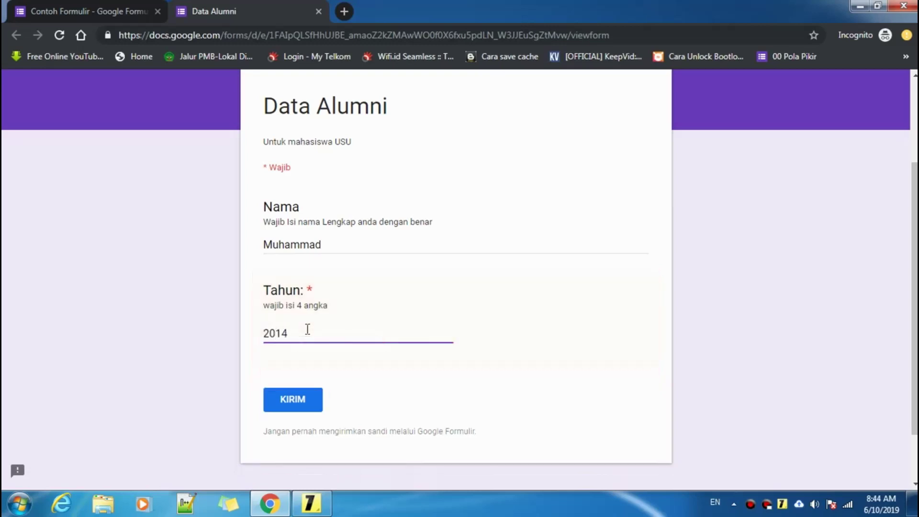
pyautogui.click(307, 328)
pyautogui.click(382, 416)
# - Change Tahun to 20141 to trigger the 'Wajib isi 4 angka' error
pyautogui.click(296, 335)
pyautogui.write('1')
pyautogui.moveTo(293, 244); pyautogui.dragTo(299, 254)
pyautogui.click(306, 334)
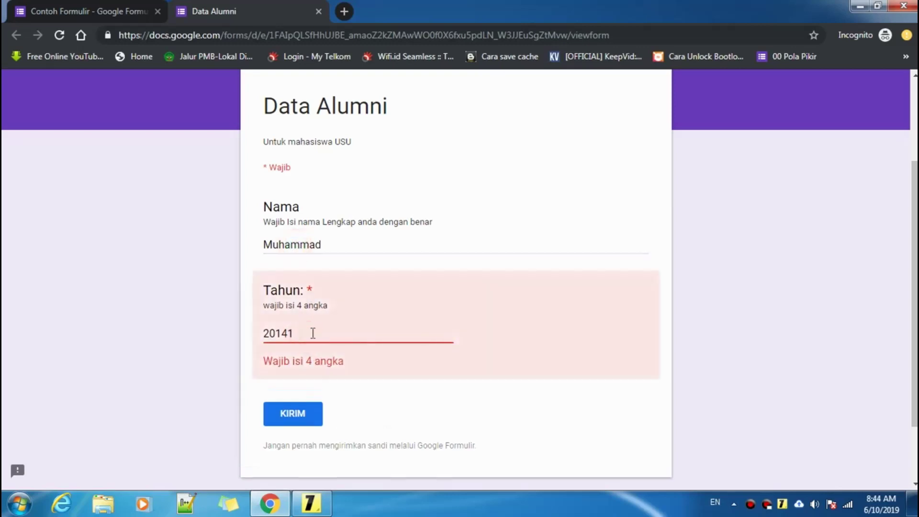
pyautogui.moveTo(312, 333)
pyautogui.mouseDown()
pyautogui.moveTo(267, 332)
pyautogui.moveTo(329, 339)
pyautogui.mouseUp()
pyautogui.click(346, 248)
pyautogui.click(309, 336)
pyautogui.click(52, 11)
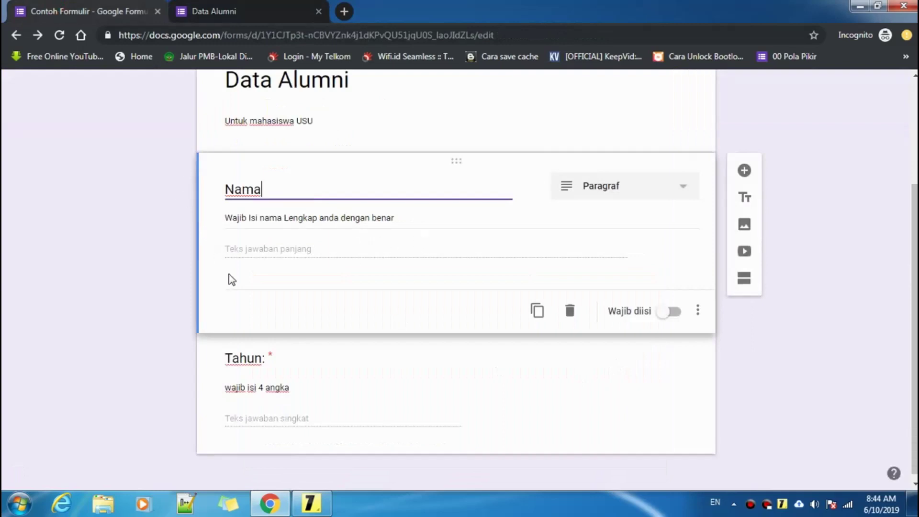
# - Review the Nama options and the Tahun question's existing 4-digit validation rule
pyautogui.click(138, 278)
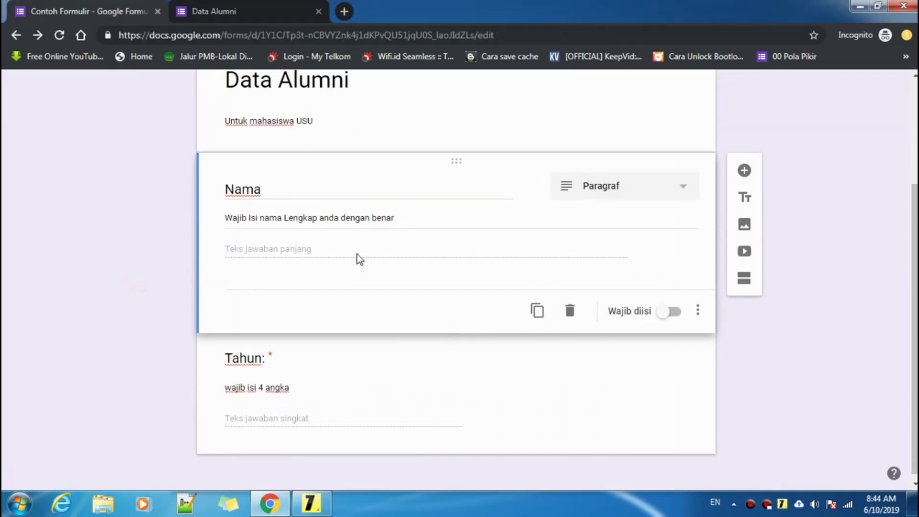
pyautogui.click(312, 249)
pyautogui.click(697, 312)
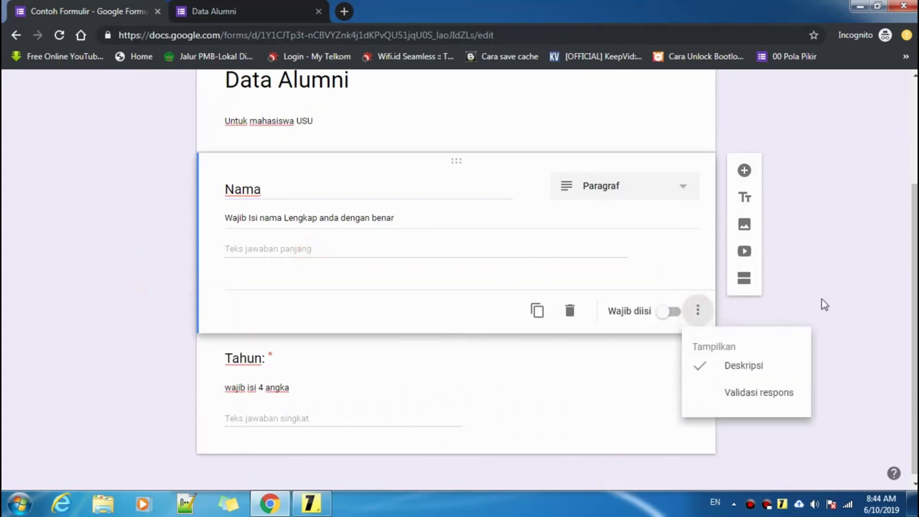
pyautogui.click(866, 356)
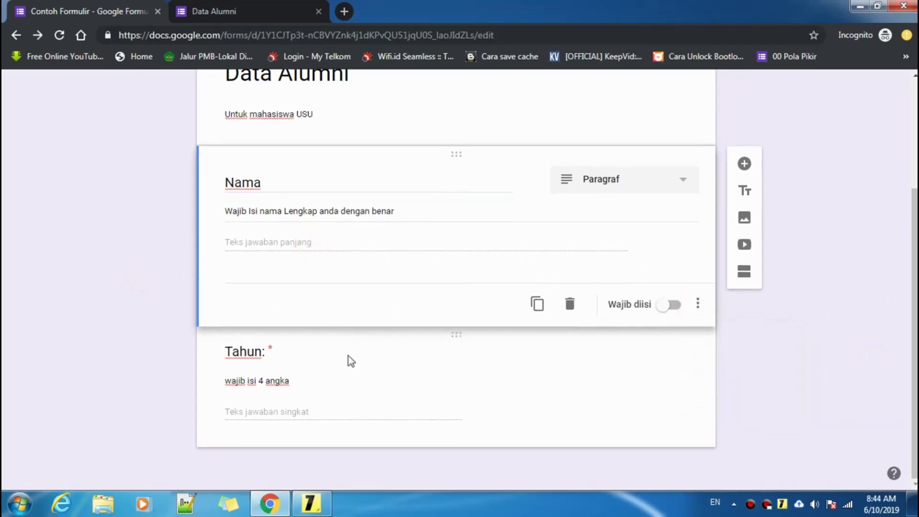
pyautogui.click(349, 411)
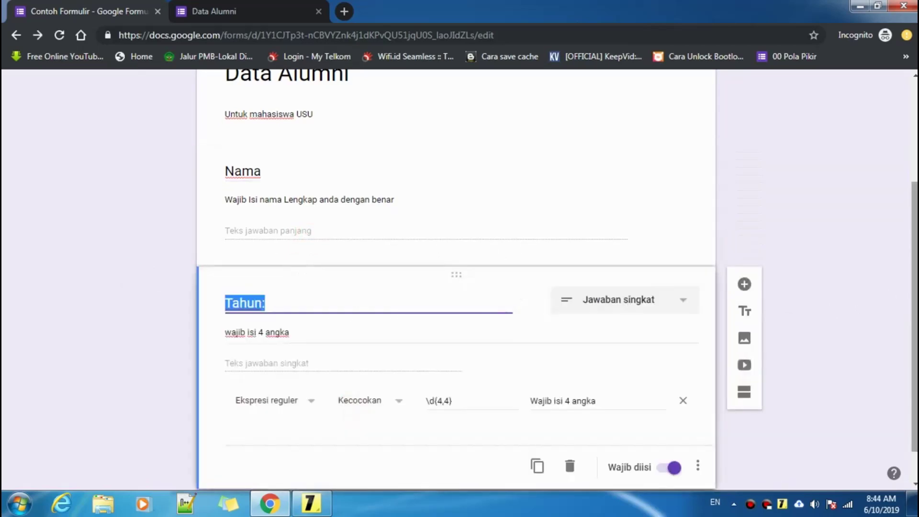
pyautogui.scroll(3, 460, 280)
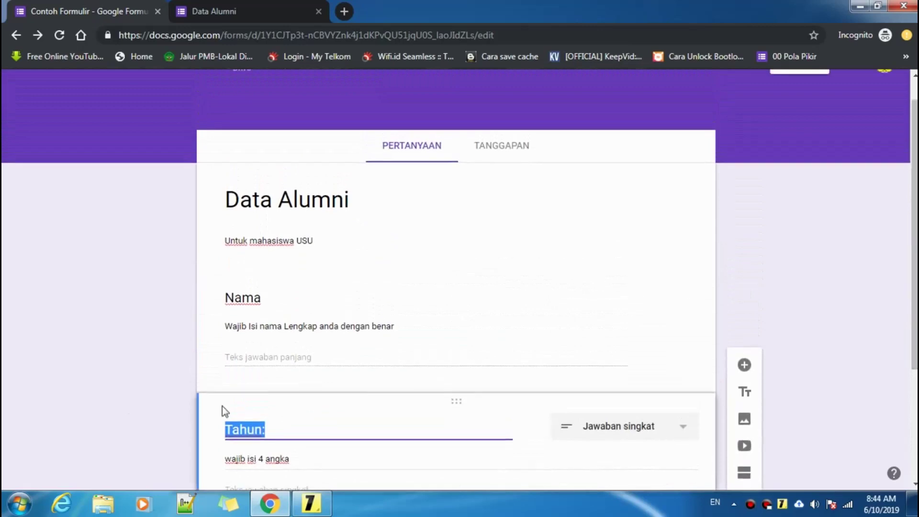
# - Finish the Nama description and bring up the Nama question's extra options menu
pyautogui.click(306, 358)
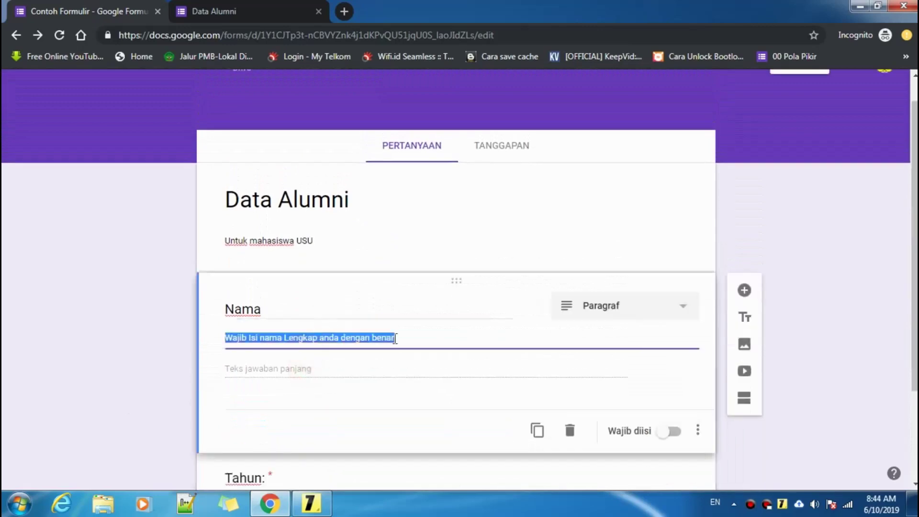
pyautogui.click(416, 334)
pyautogui.scroll(-1, 441, 341)
pyautogui.click(307, 300)
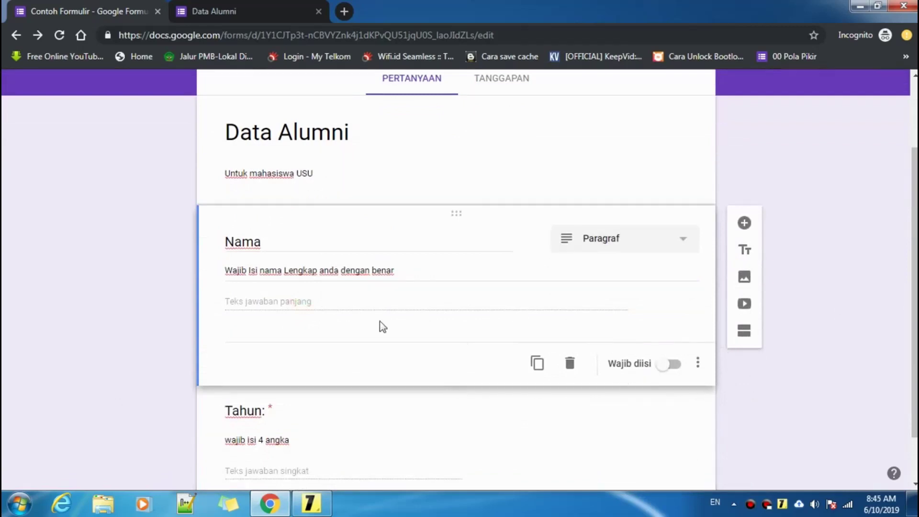
pyautogui.click(702, 365)
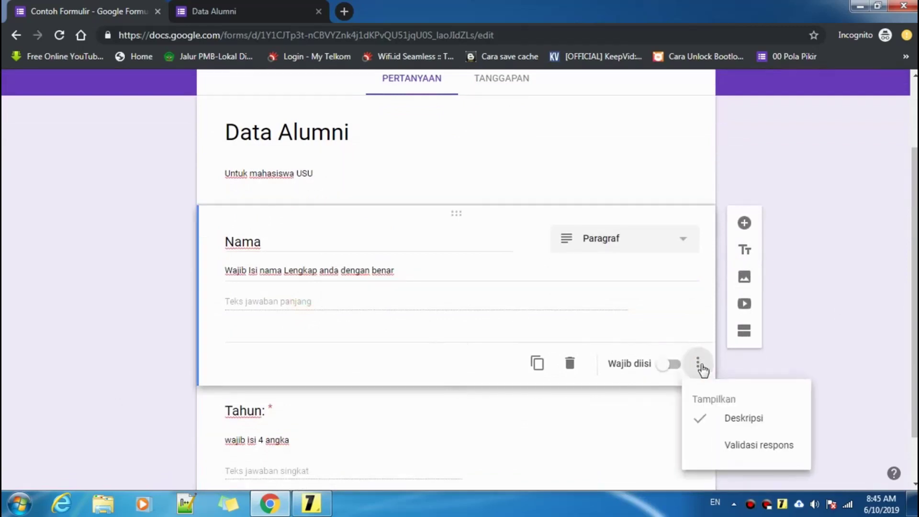
# - Give Nama Ekspresi reguler / Kecocokan validation with error text 'Wajib Isi Huruf Kapital'
pyautogui.click(754, 448)
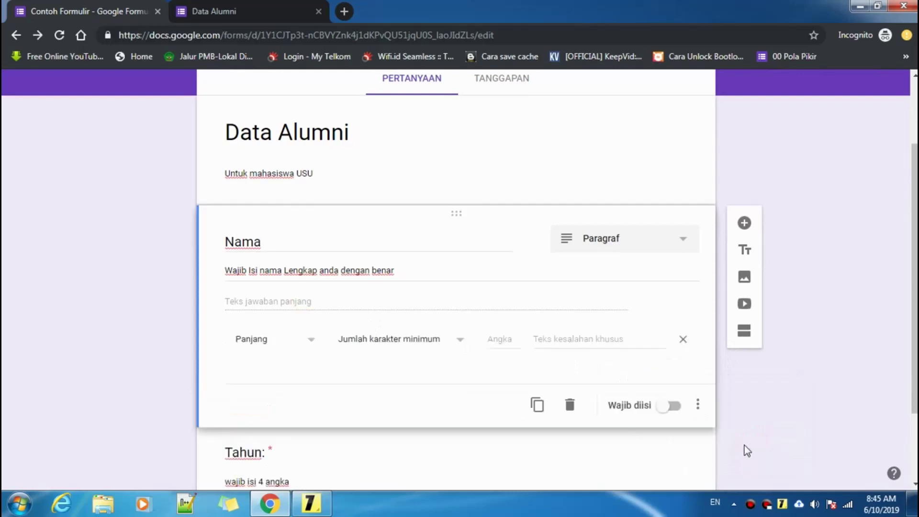
pyautogui.click(255, 345)
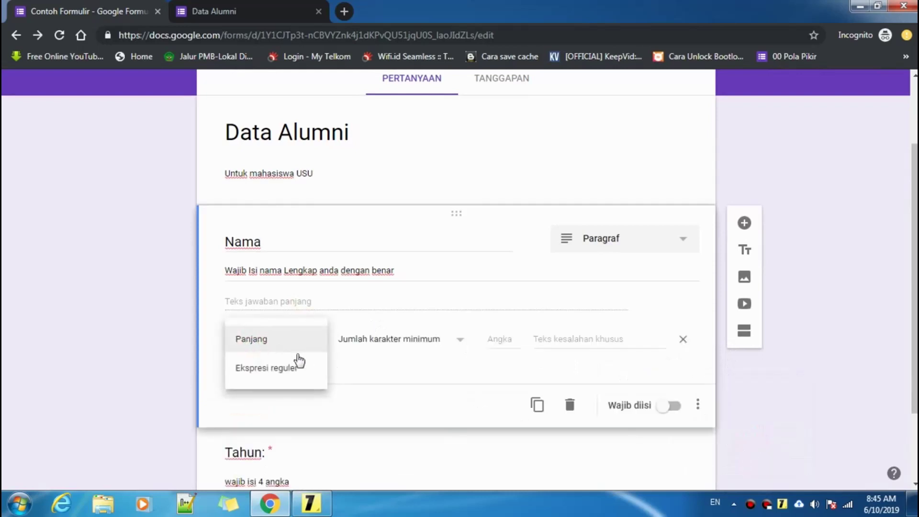
pyautogui.click(281, 369)
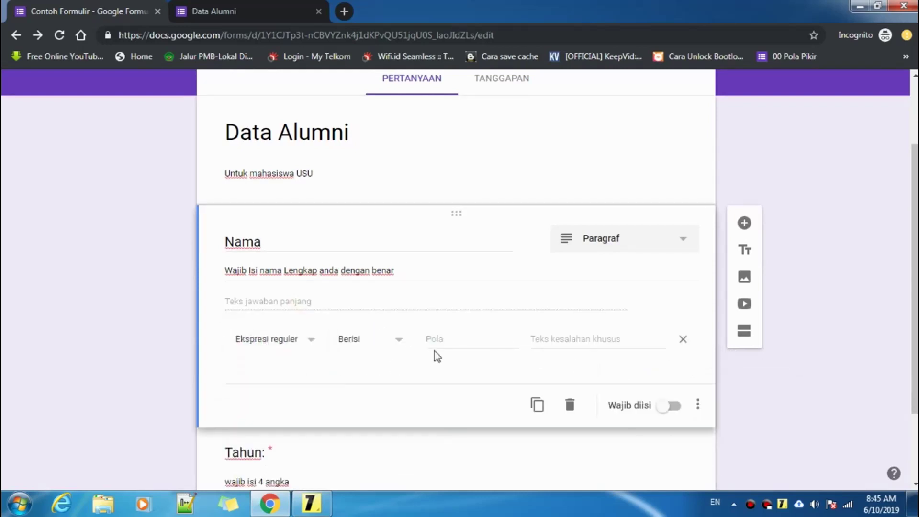
pyautogui.click(354, 341)
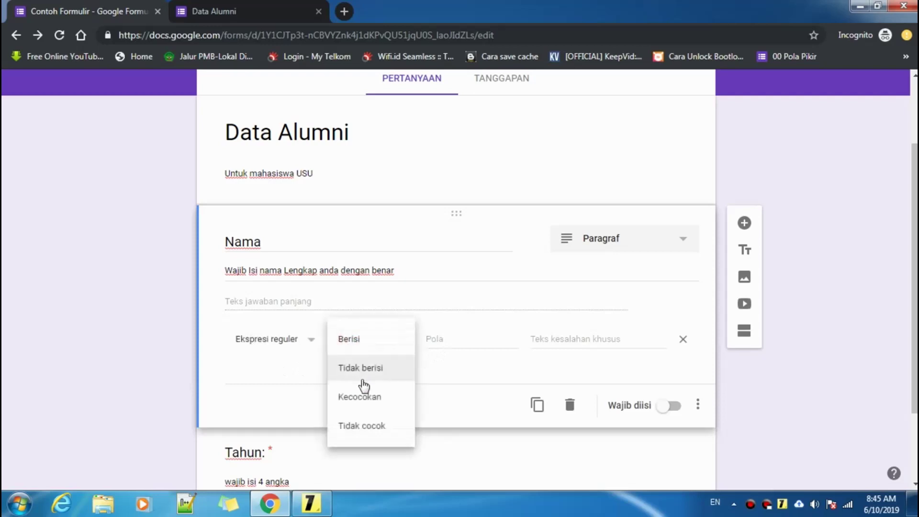
pyautogui.click(354, 396)
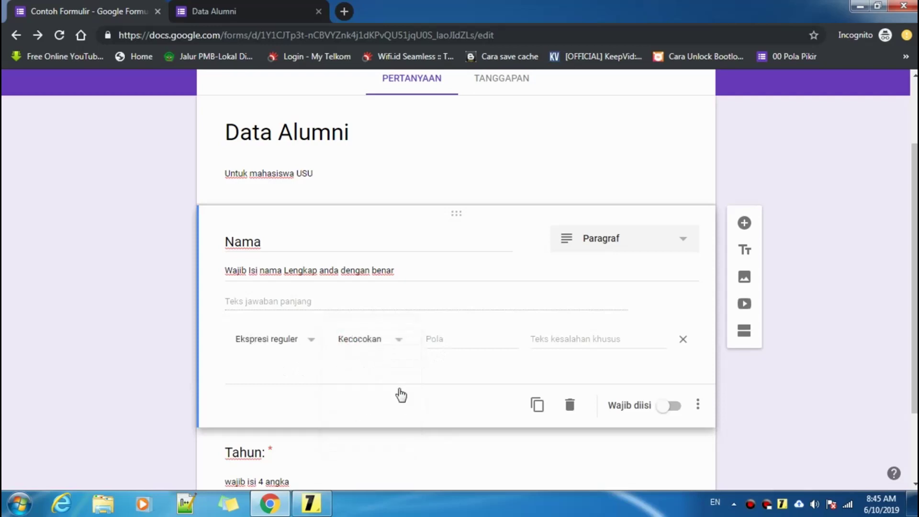
pyautogui.click(554, 340)
pyautogui.write('Wa')
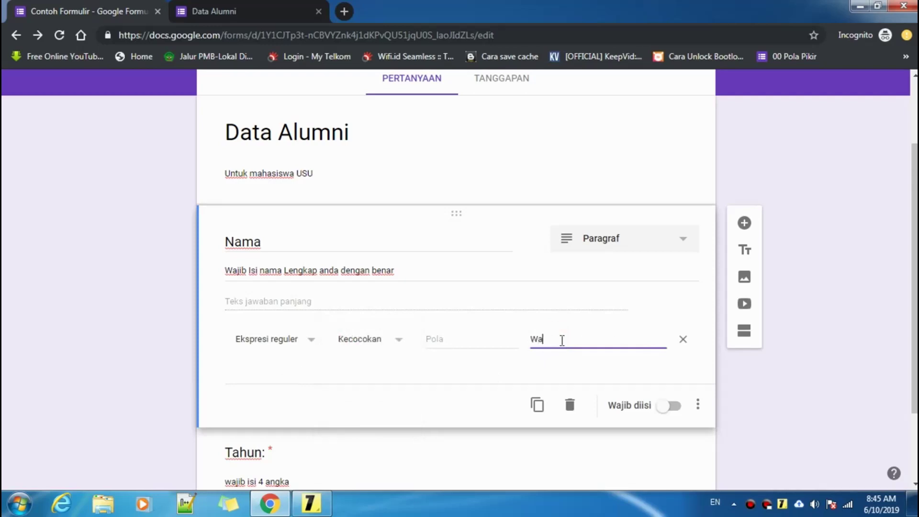
pyautogui.write('jib Isi Huruf Kapital')
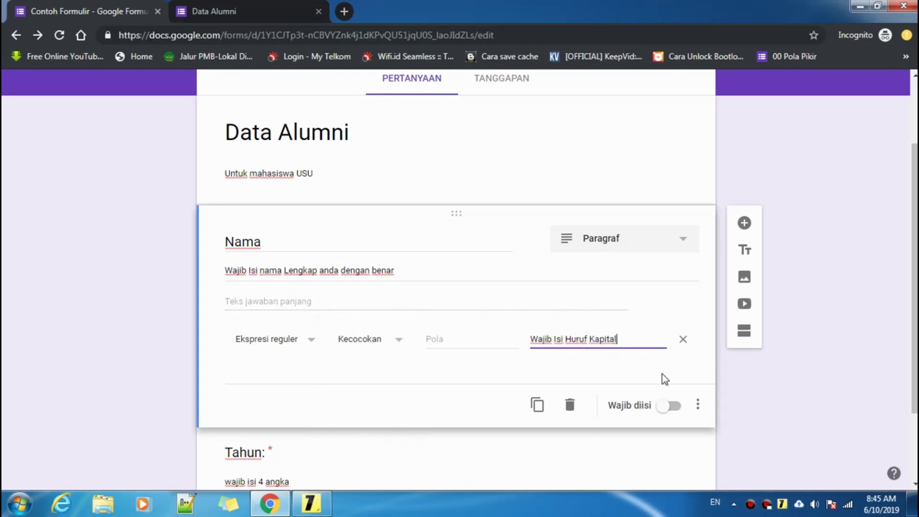
pyautogui.click(440, 340)
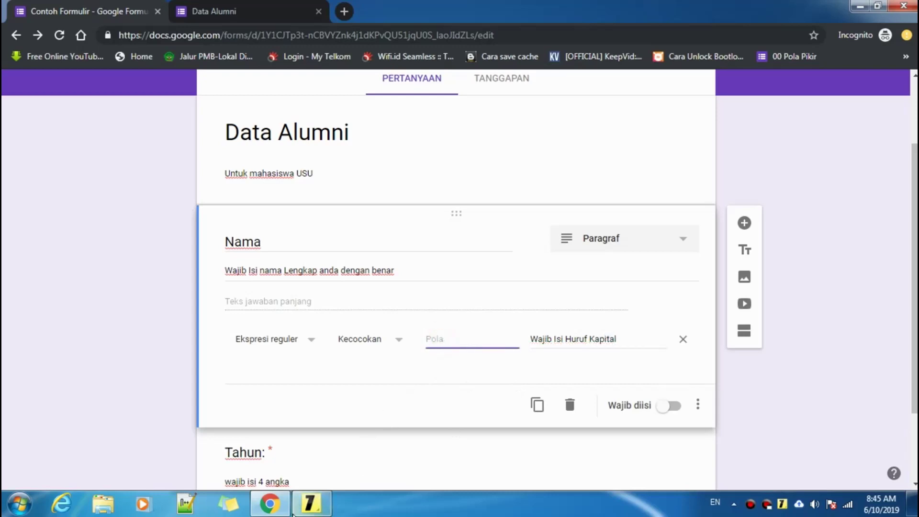
pyautogui.hotkey('alt', 'Tab')
# - Remove stray text from the note and restore the example 'contoh \d{4,4}'
pyautogui.moveTo(463, 309); pyautogui.dragTo(404, 318)
pyautogui.press('BackSpace')
pyautogui.press('BackSpace')
pyautogui.press('BackSpace')
pyautogui.press('BackSpace')
pyautogui.press('BackSpace')
pyautogui.press('BackSpace')
pyautogui.press('BackSpace')
pyautogui.press('BackSpace')
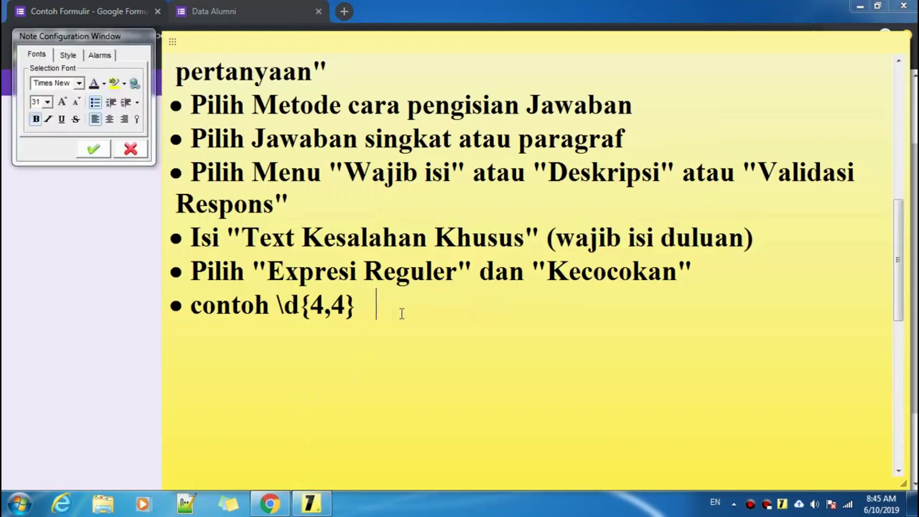
pyautogui.press('BackSpace')
pyautogui.write('}')
pyautogui.click(368, 313)
# - Compare against the Tahun question's pattern in the form editor, then return to the note
pyautogui.click(115, 357)
pyautogui.scroll(-1, 292, 383)
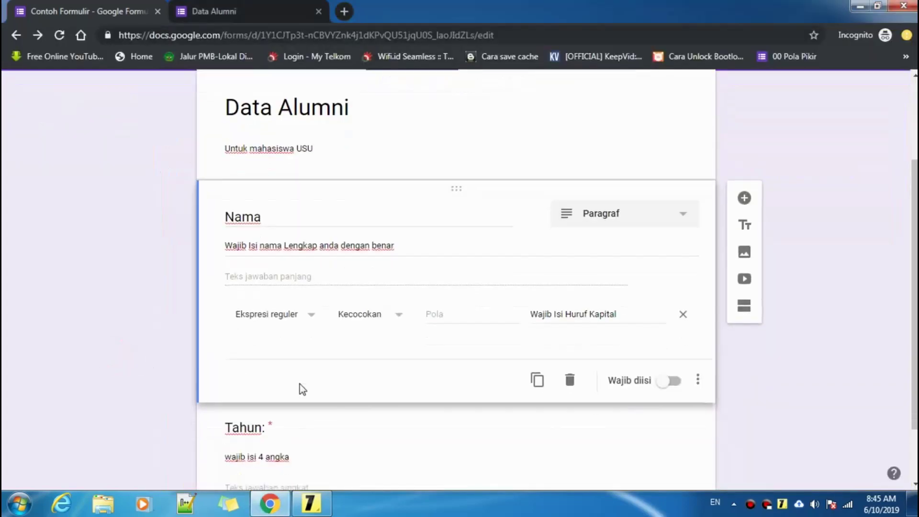
pyautogui.scroll(-1, 300, 384)
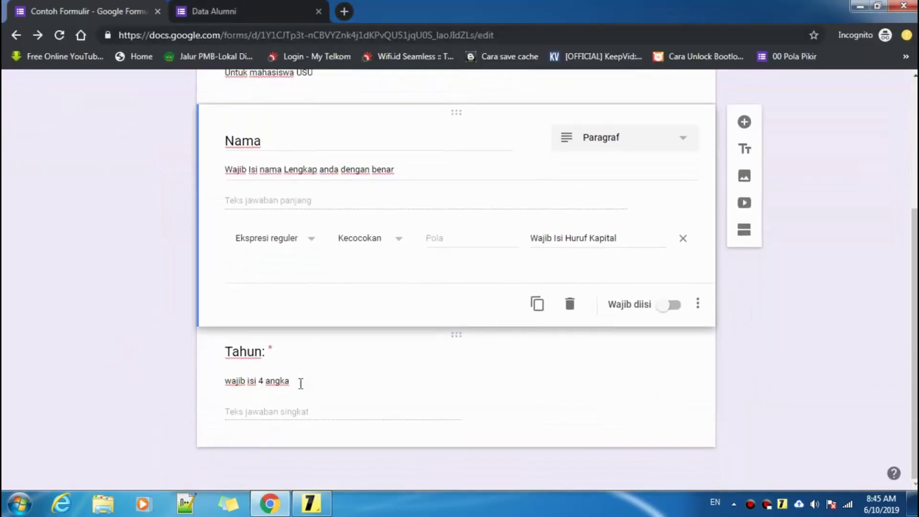
pyautogui.click(300, 384)
pyautogui.click(311, 297)
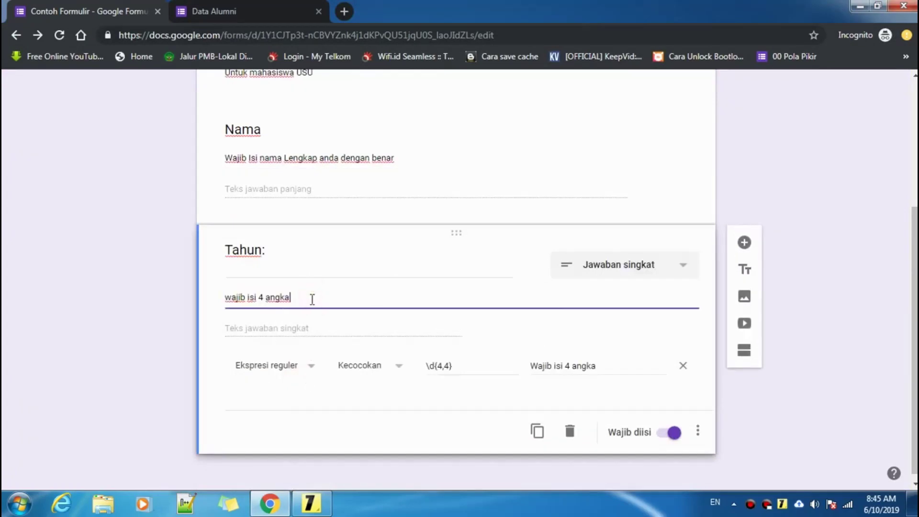
pyautogui.scroll(1, 472, 301)
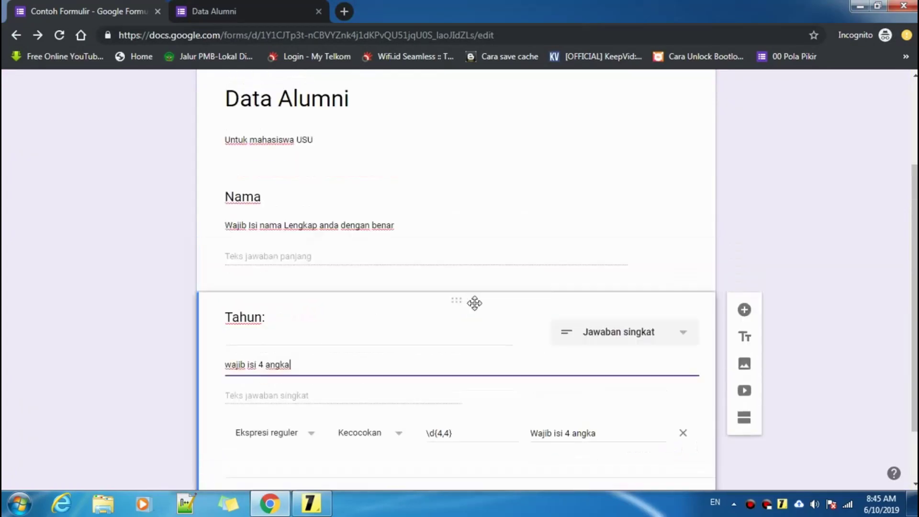
pyautogui.scroll(-2, 475, 303)
pyautogui.click(312, 504)
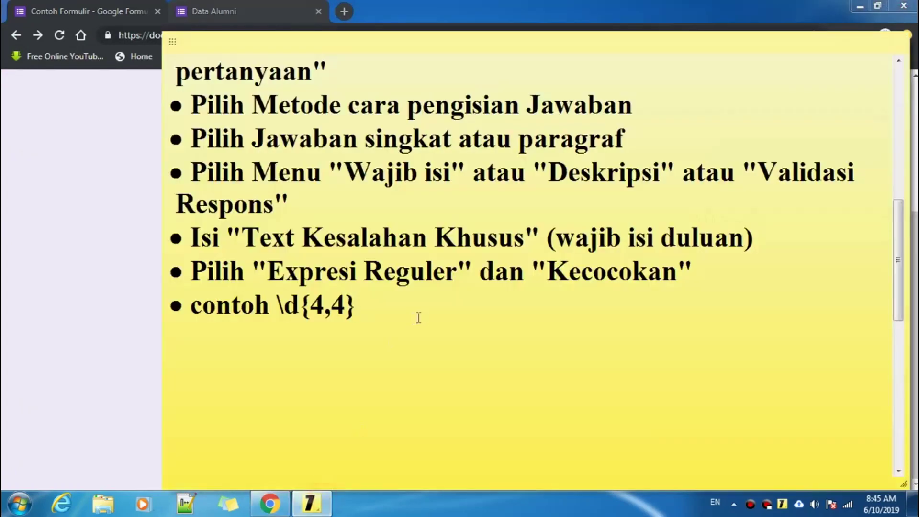
# - Read the note's regex bracket explanations, then return to the Data Alumni form editor
pyautogui.scroll(-10, 418, 317)
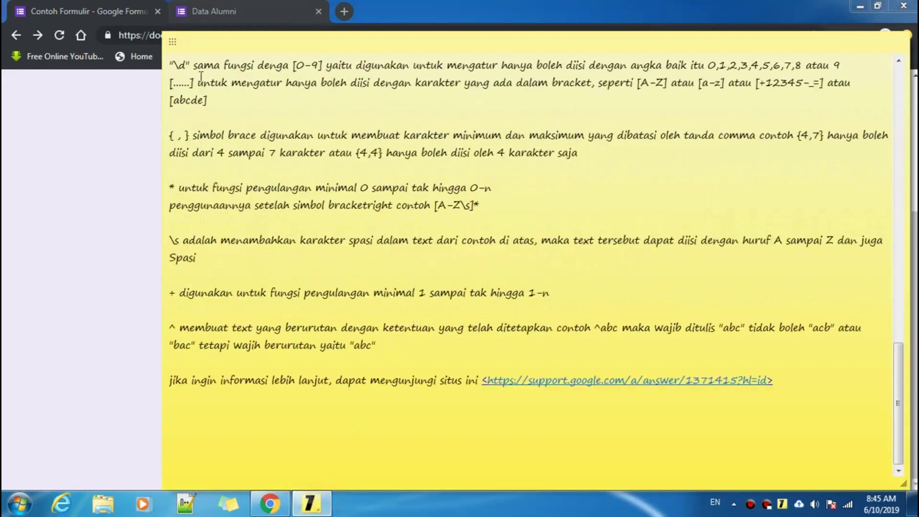
pyautogui.moveTo(195, 82)
pyautogui.mouseDown()
pyautogui.moveTo(173, 83)
pyautogui.moveTo(195, 82)
pyautogui.mouseUp()
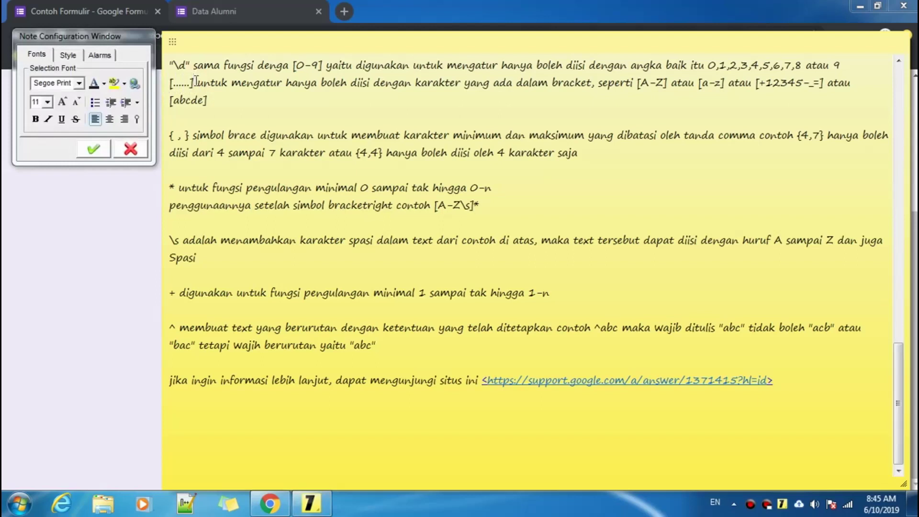
pyautogui.click(72, 212)
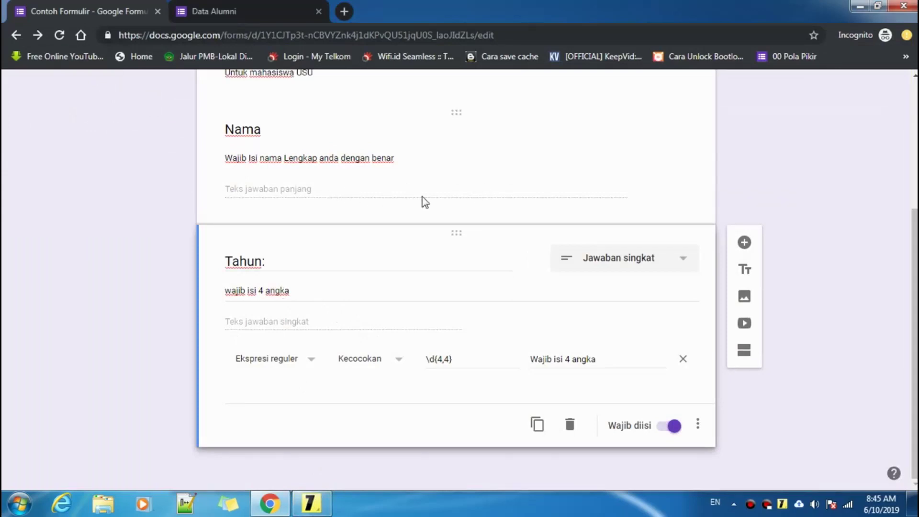
# - Open the Nama question and begin its validation pattern with '['
pyautogui.click(342, 187)
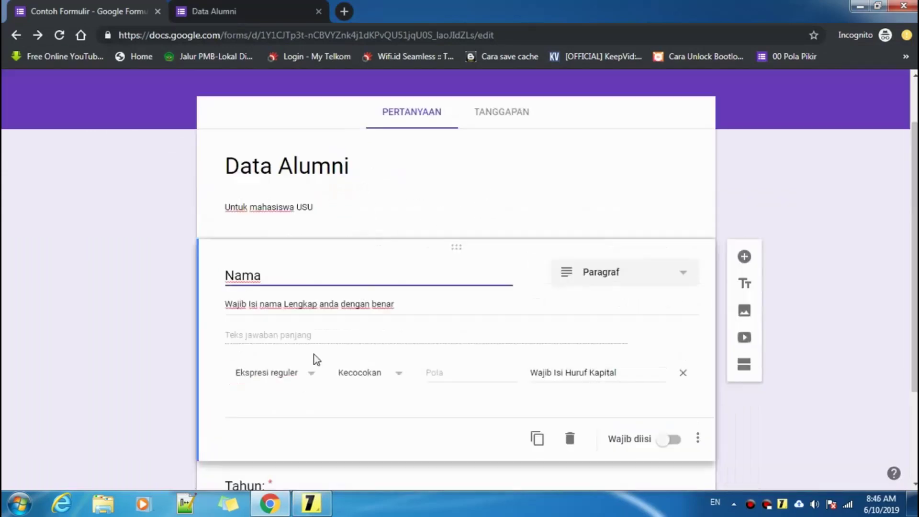
pyautogui.click(441, 373)
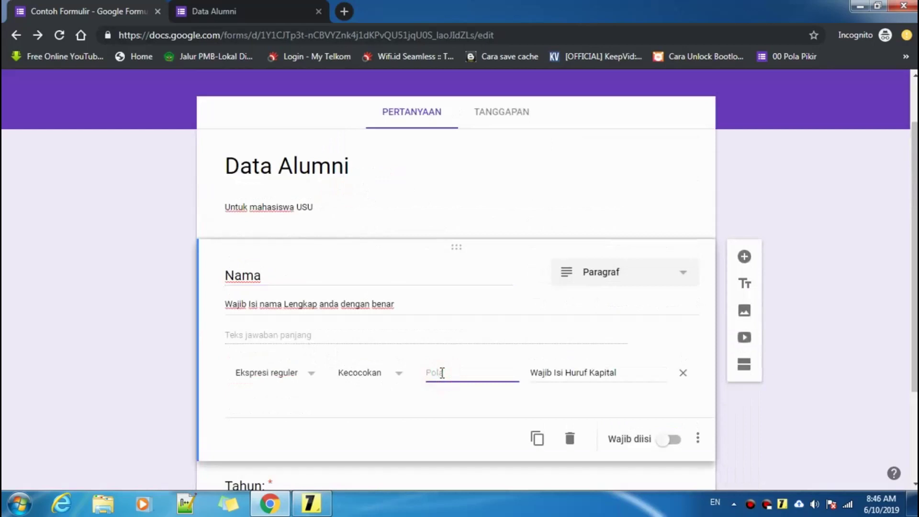
pyautogui.write('[A-Z')
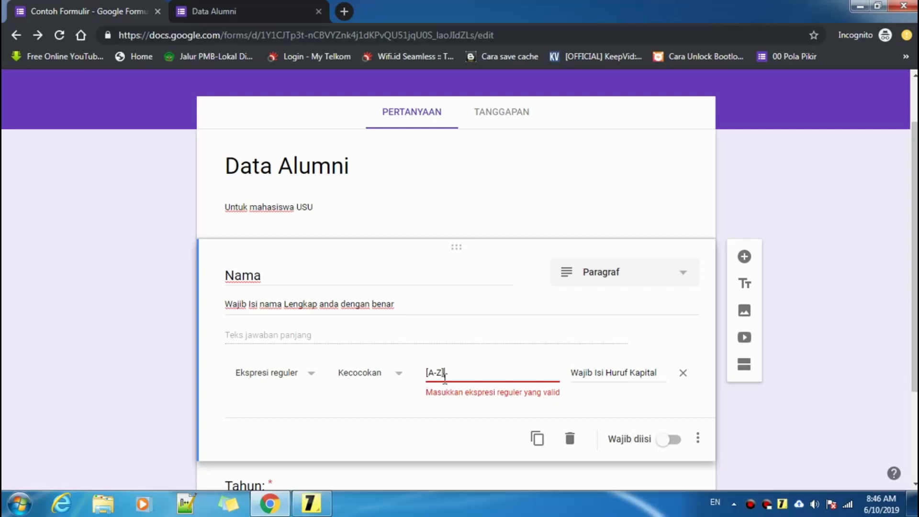
pyautogui.press('BackSpace')
# - Check the \s whitespace symbol in the regex reference sticky note
pyautogui.click(311, 502)
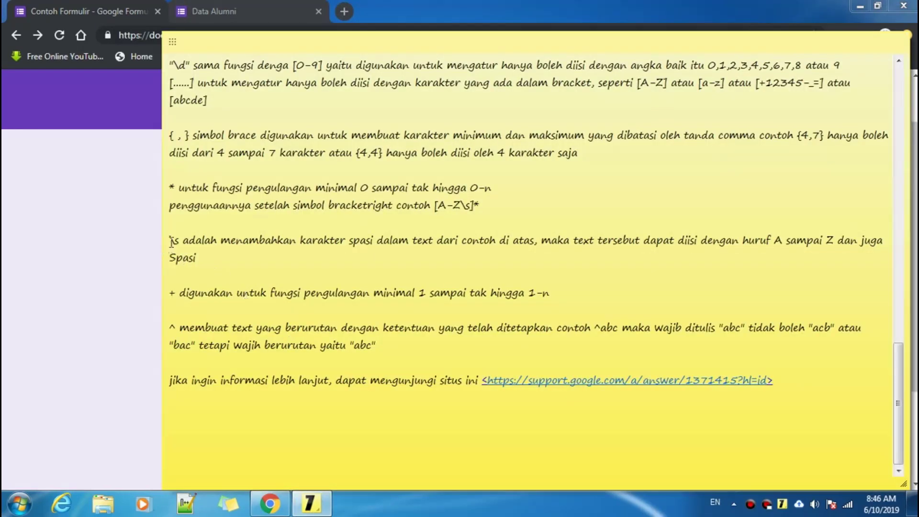
pyautogui.moveTo(169, 241); pyautogui.dragTo(175, 242)
pyautogui.click(179, 240)
pyautogui.click(139, 249)
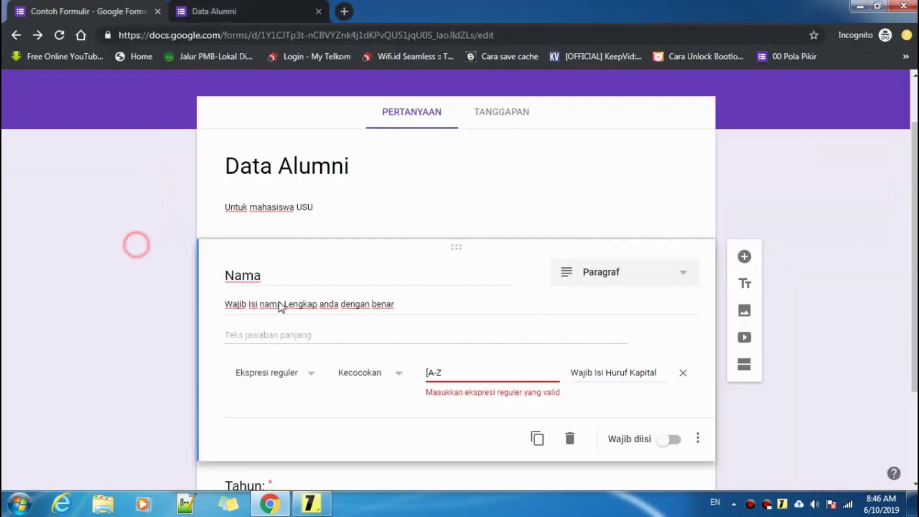
# - Finish the Nama pattern as [A-Z\s], dismissing the low battery warning
pyautogui.click(455, 373)
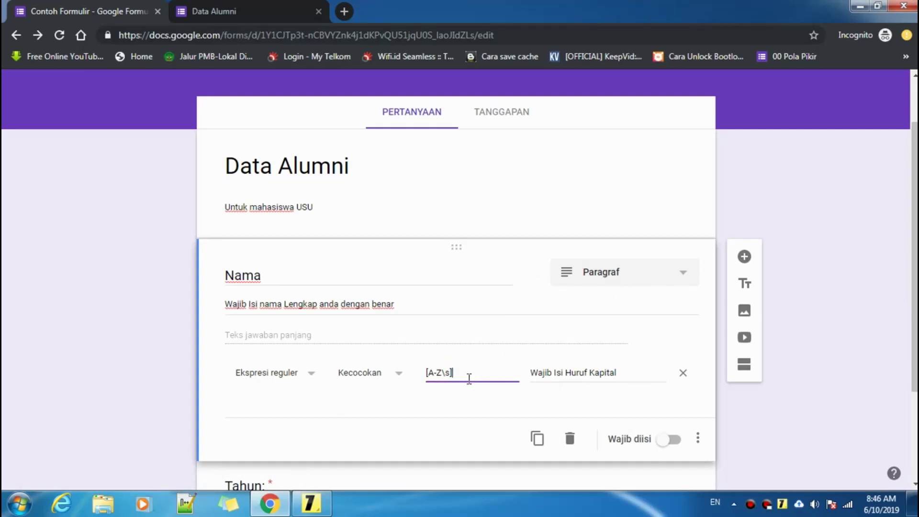
pyautogui.click(544, 270)
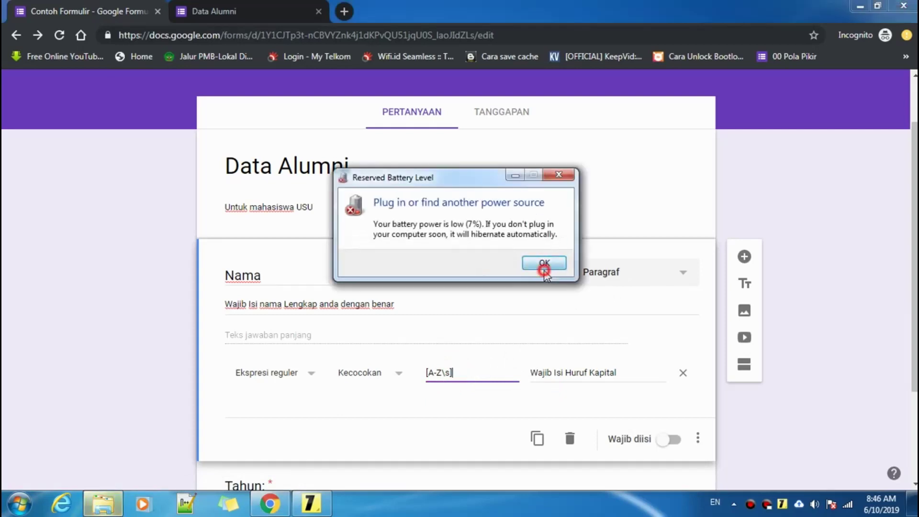
pyautogui.click(470, 373)
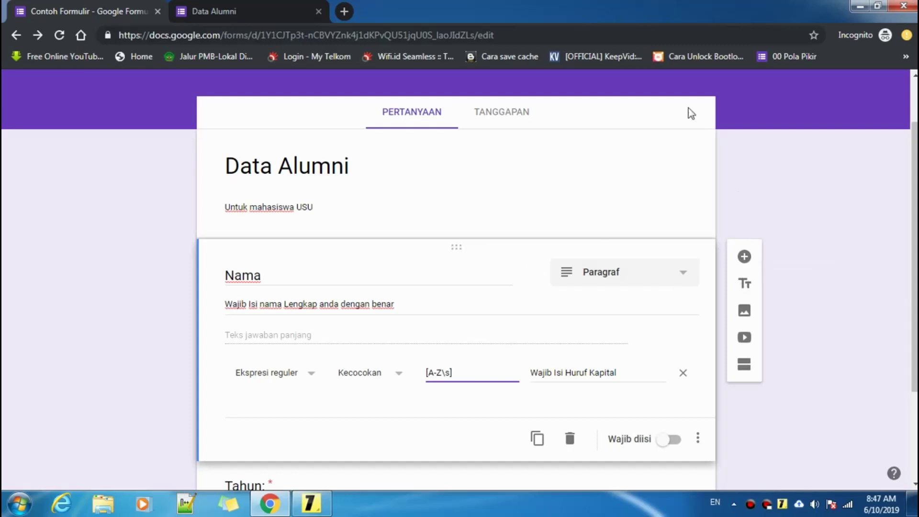
pyautogui.scroll(2, 685, 126)
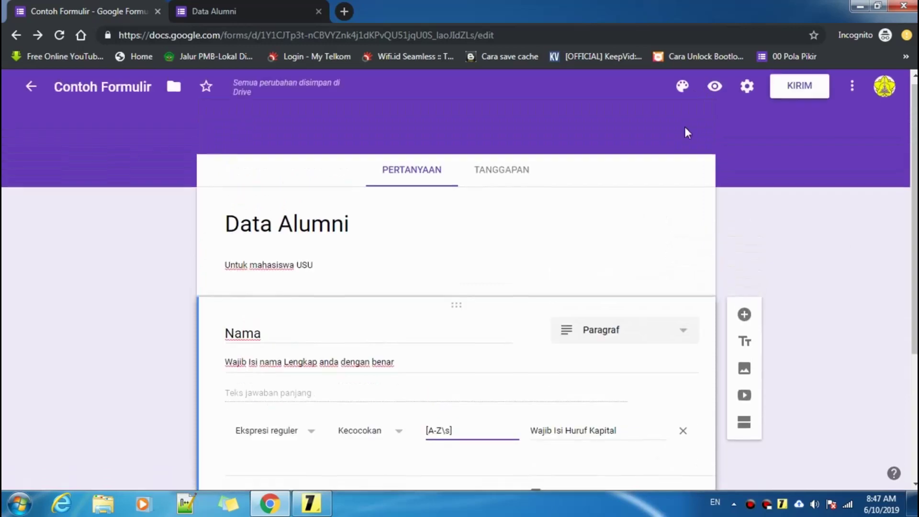
# - Preview the form and confirm a lowercase 'q' in Nama shows 'Wajib Isi Huruf Kapital', then clear it
pyautogui.click(716, 93)
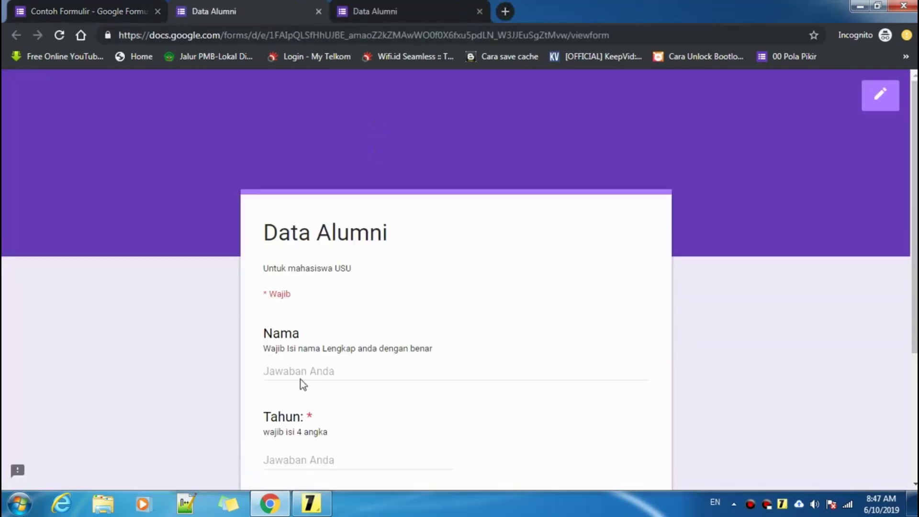
pyautogui.click(308, 370)
pyautogui.write('q')
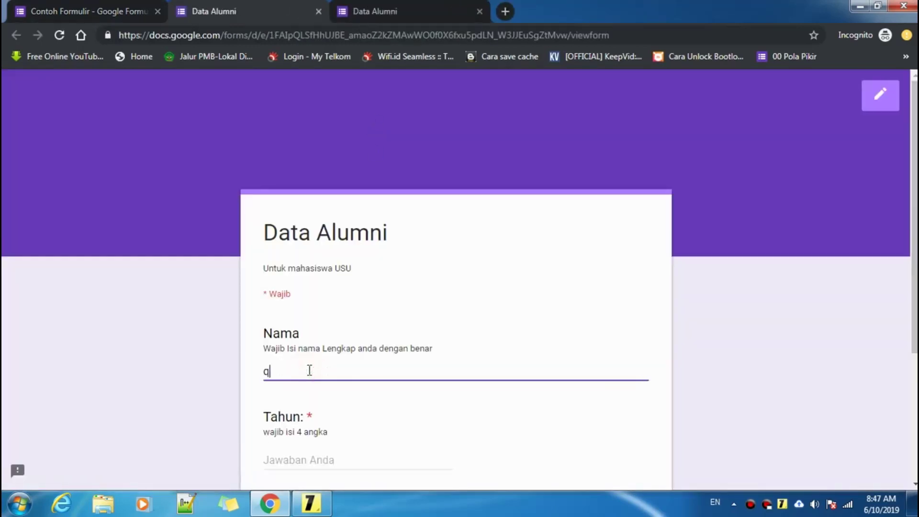
pyautogui.click(309, 415)
pyautogui.click(304, 376)
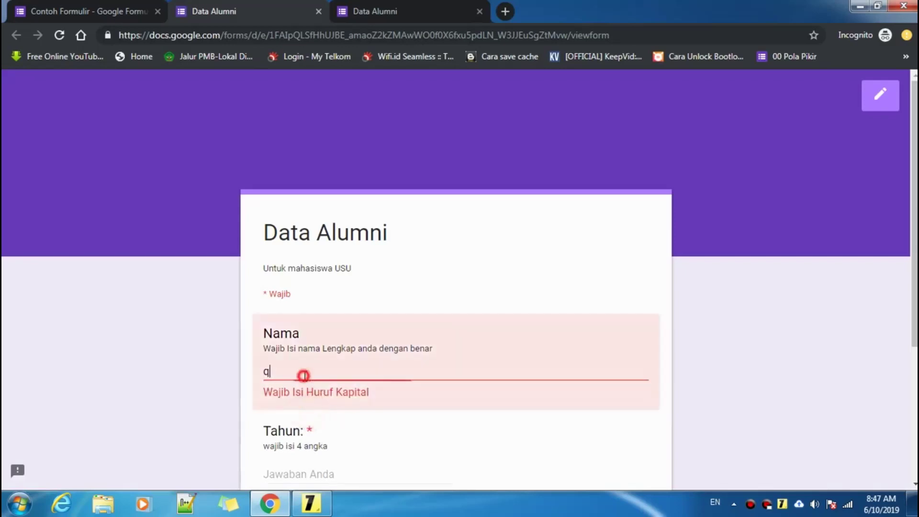
pyautogui.press('BackSpace')
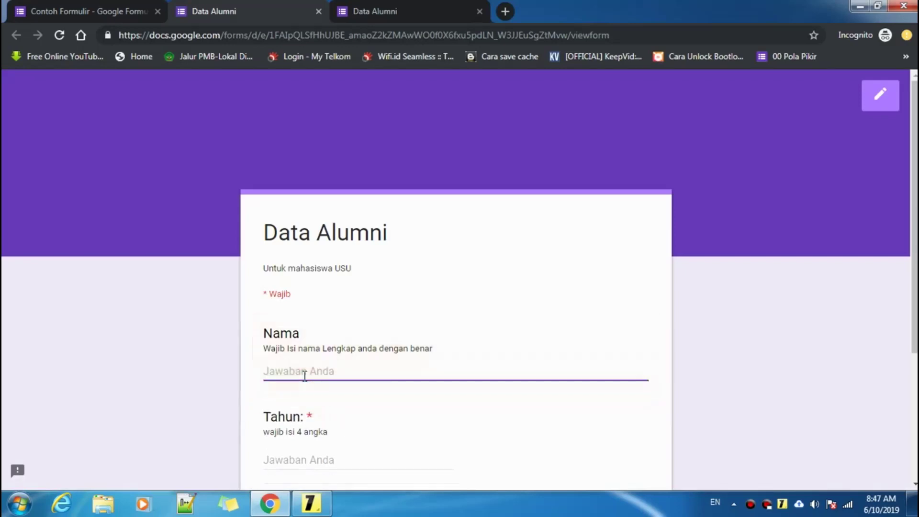
# - Switch between the preview tabs and return to the form editor
pyautogui.click(118, 10)
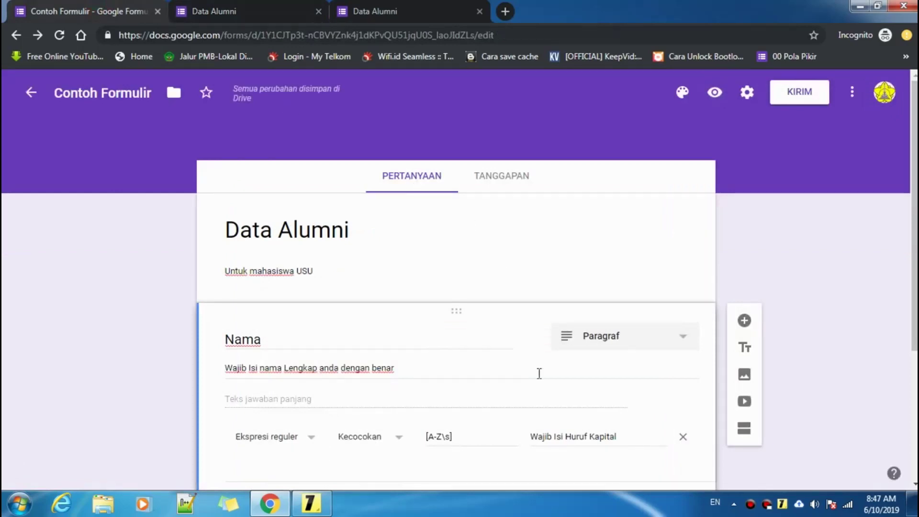
pyautogui.press('super')
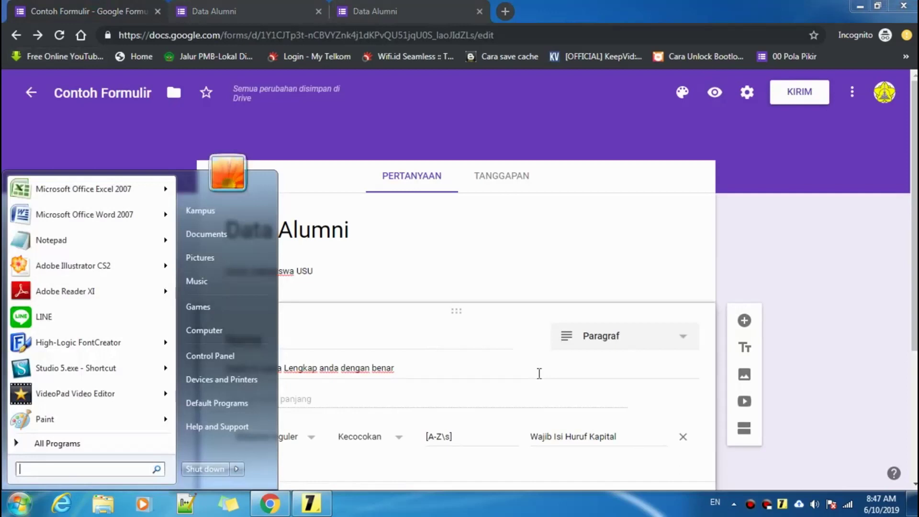
pyautogui.press('super')
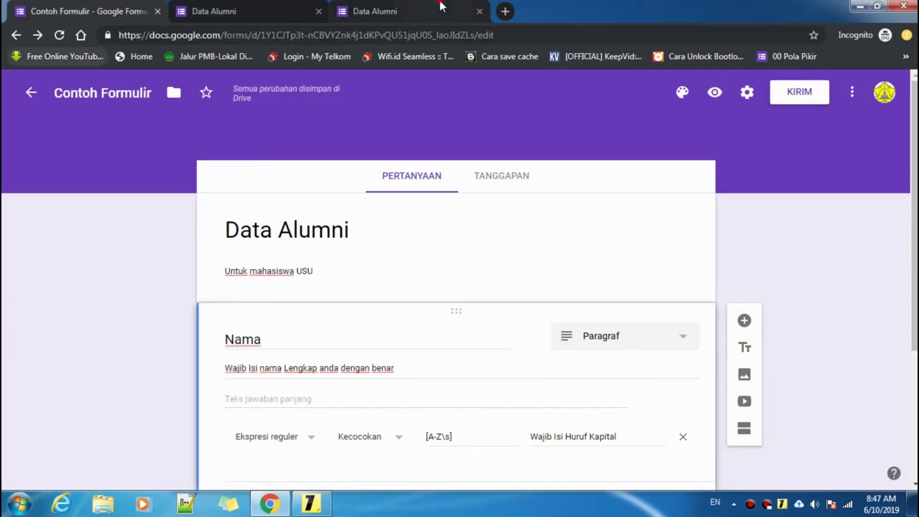
pyautogui.click(383, 11)
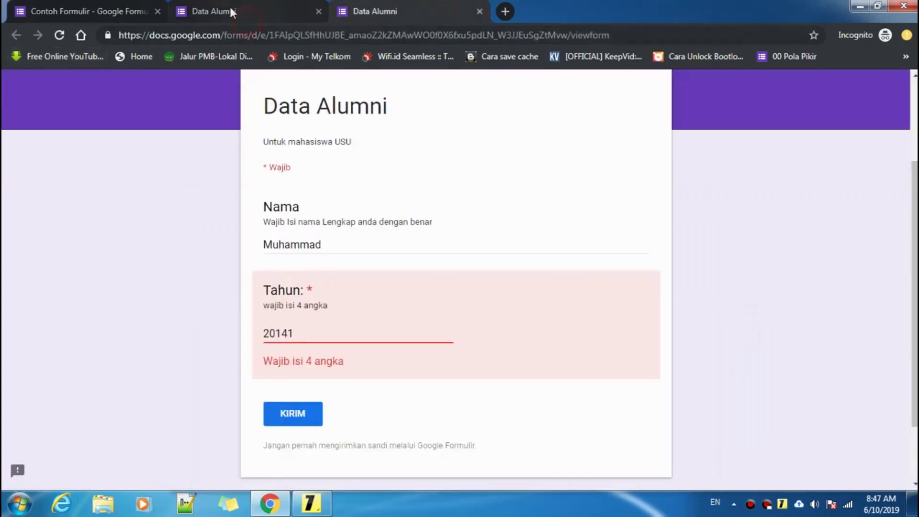
pyautogui.click(132, 10)
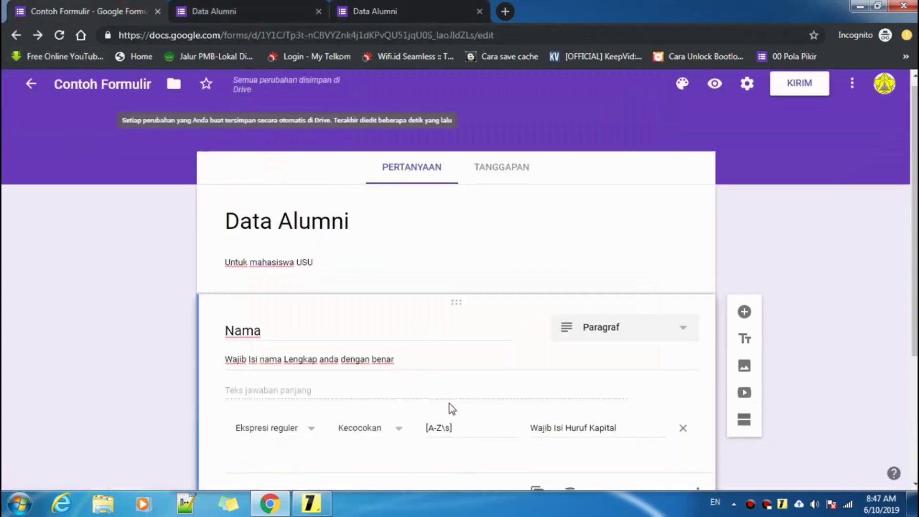
pyautogui.scroll(-1, 449, 405)
pyautogui.click(453, 371)
pyautogui.click(307, 497)
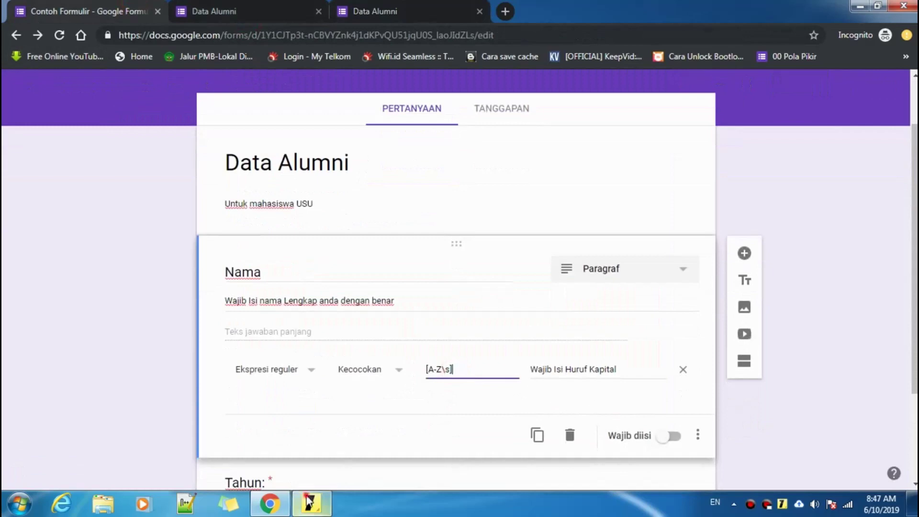
pyautogui.click(169, 294)
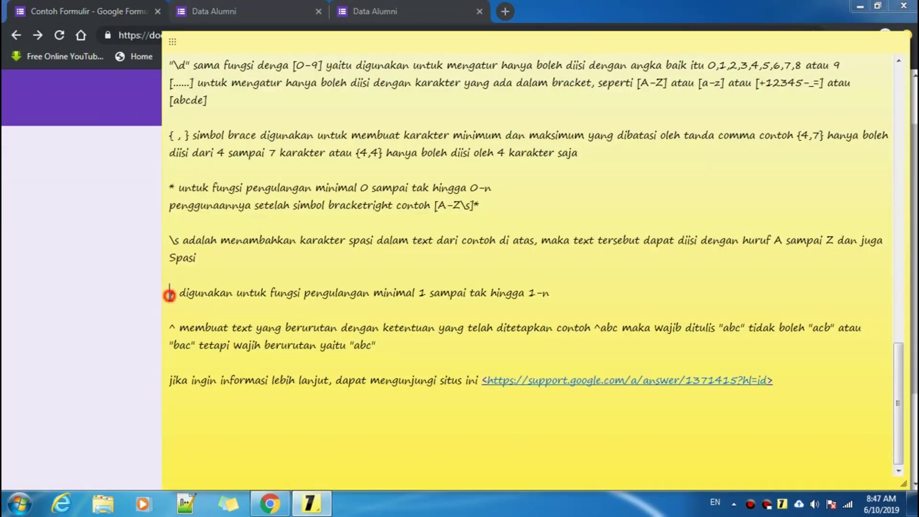
pyautogui.moveTo(169, 294); pyautogui.dragTo(580, 289)
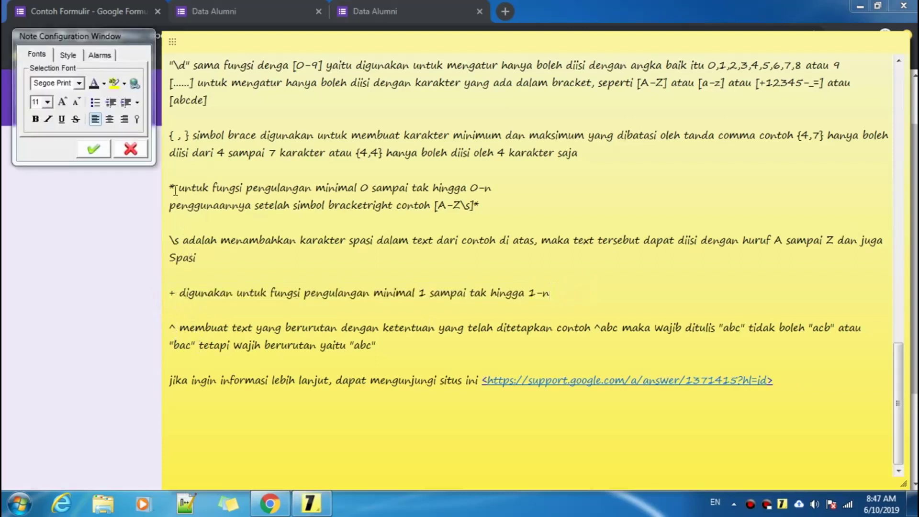
pyautogui.moveTo(169, 190); pyautogui.dragTo(500, 190)
pyautogui.click(490, 203)
pyautogui.click(171, 207)
pyautogui.moveTo(171, 207); pyautogui.dragTo(490, 205)
pyautogui.click(488, 202)
pyautogui.click(490, 204)
pyautogui.doubleClick(475, 205)
pyautogui.click(479, 205)
pyautogui.doubleClick(480, 205)
pyautogui.click(479, 203)
pyautogui.click(144, 225)
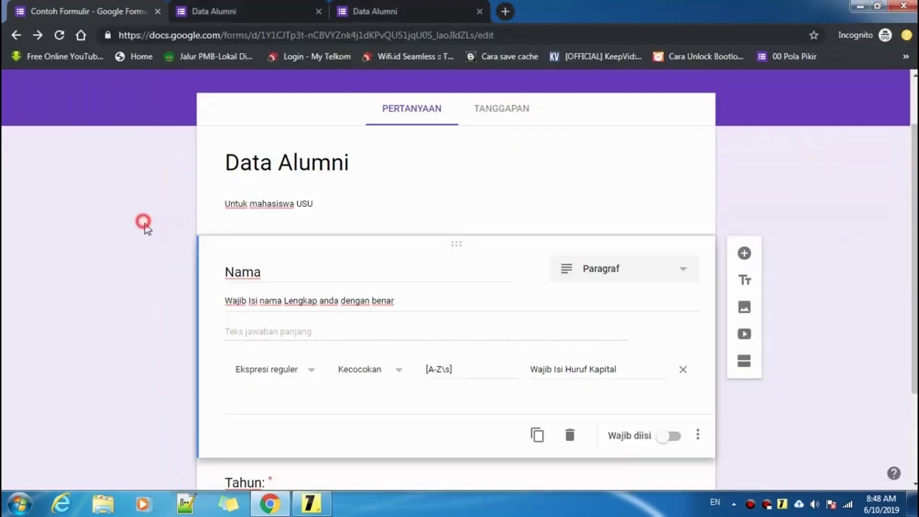
# - Append * so Nama reads [A-Z\s]*, turn on 'Wajib diisi', and go to the preview tab
pyautogui.scroll(-2, 492, 330)
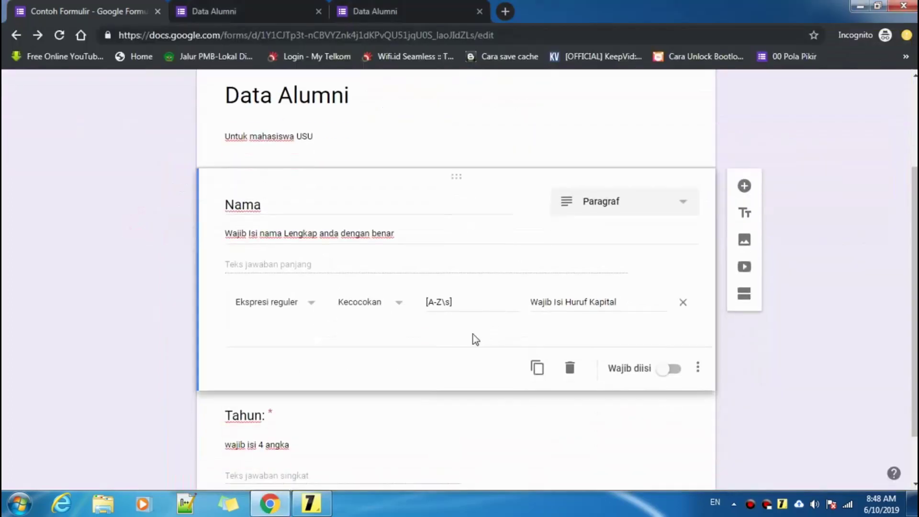
pyautogui.click(470, 303)
pyautogui.click(671, 371)
pyautogui.scroll(-1, 673, 377)
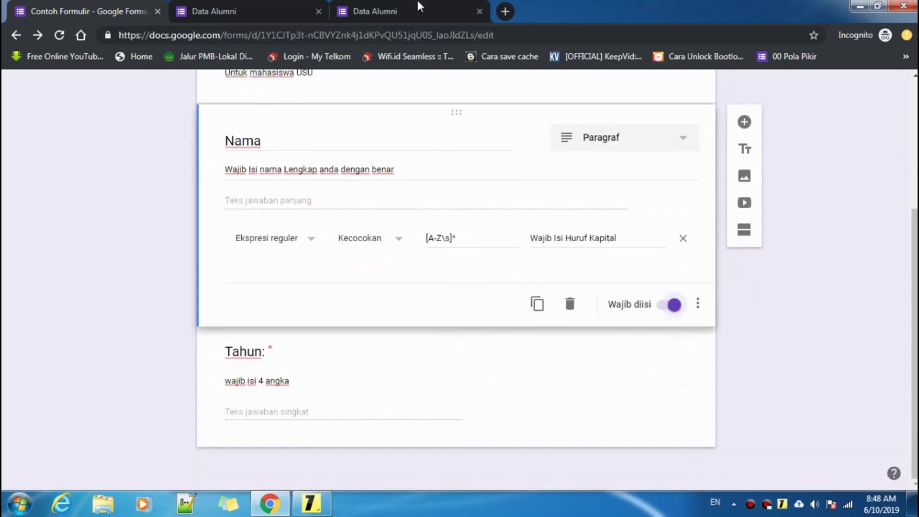
pyautogui.click(417, 9)
# - Reload the preview and enter a Nama answer, seeing an all-lowercase name rejected
pyautogui.click(59, 35)
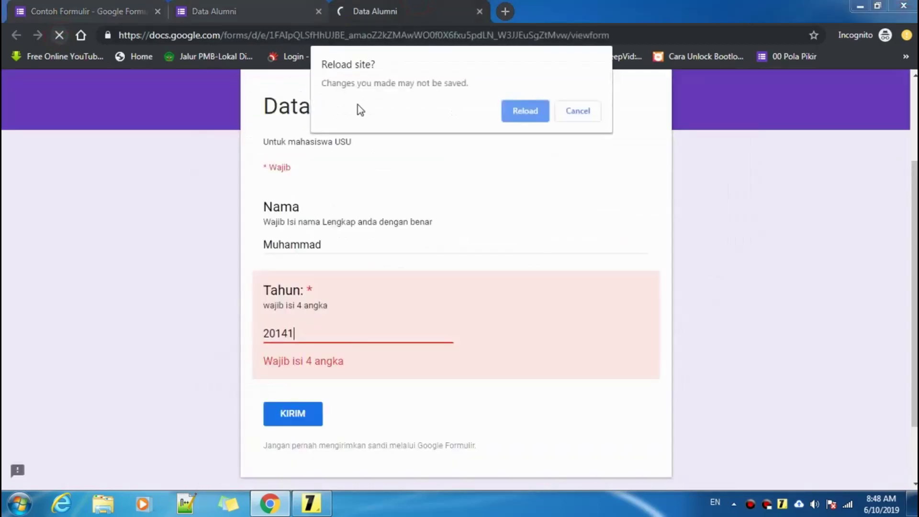
pyautogui.click(525, 114)
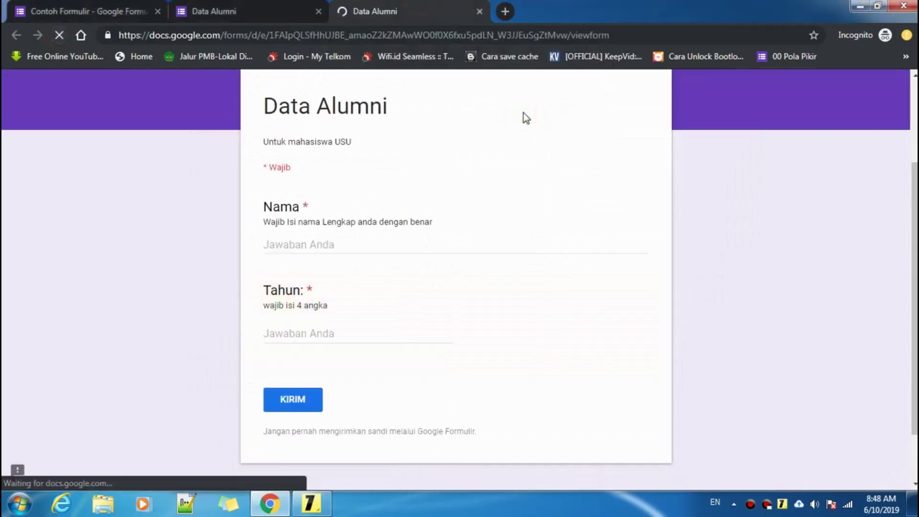
pyautogui.click(349, 241)
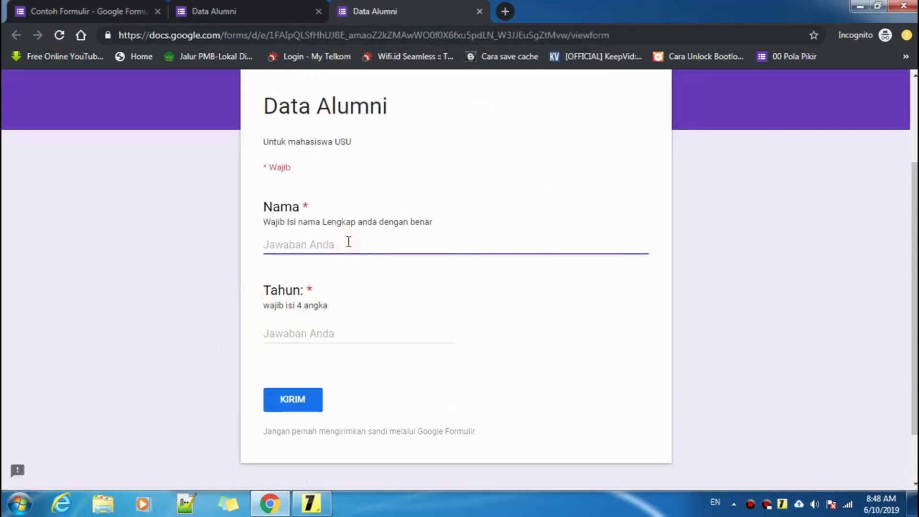
pyautogui.write('muhanan')
pyautogui.click(348, 334)
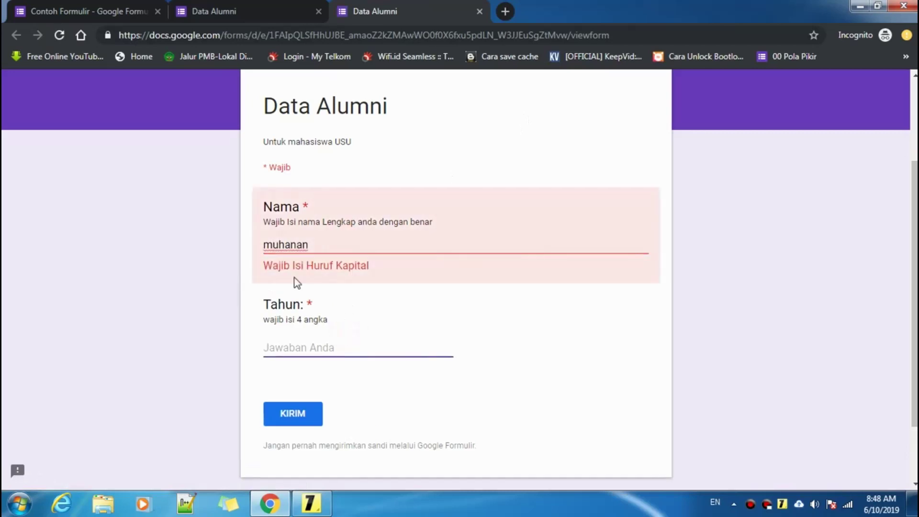
pyautogui.moveTo(335, 251); pyautogui.dragTo(261, 250)
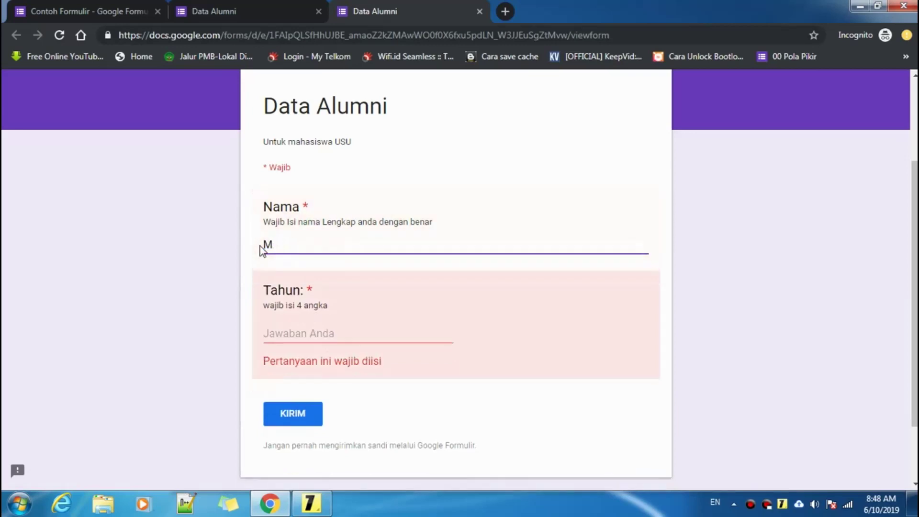
pyautogui.click(316, 334)
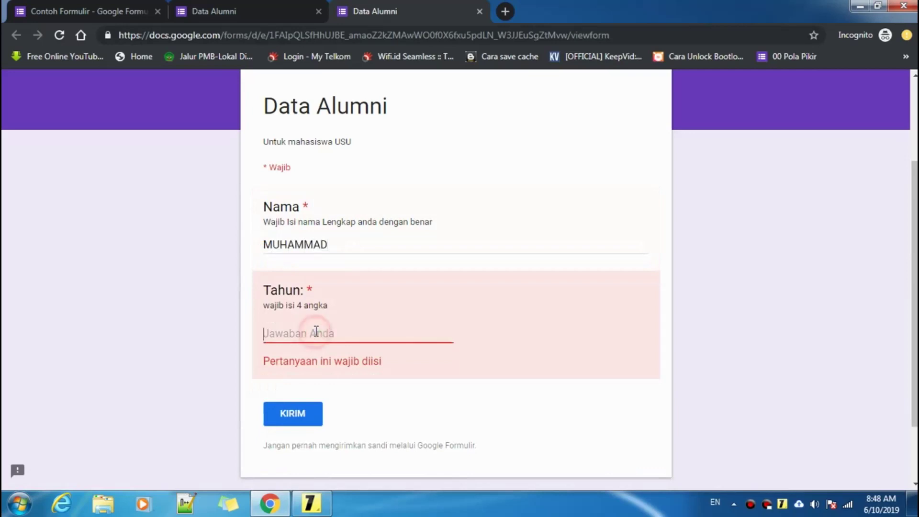
# - Complete the capitalised full name, confirming an appended lowercase 'a' is rejected, then remove it
pyautogui.click(341, 246)
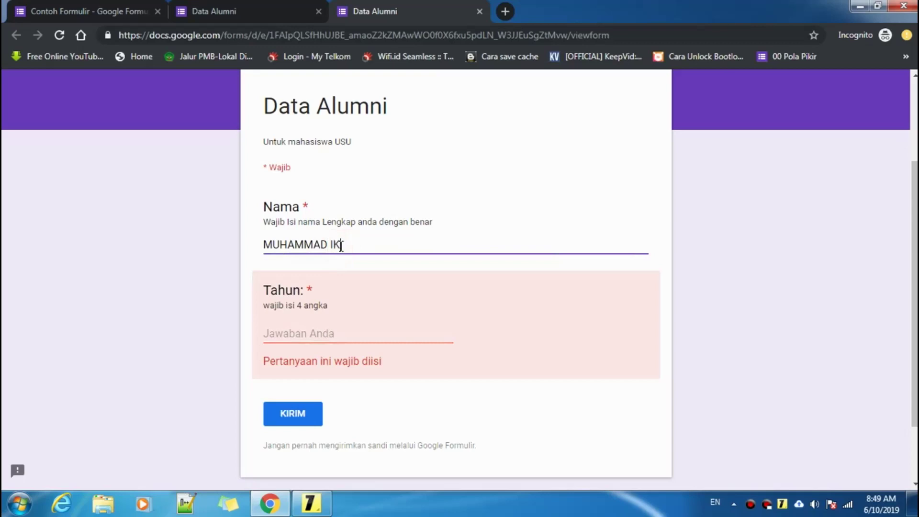
pyautogui.click(349, 334)
pyautogui.click(385, 242)
pyautogui.moveTo(345, 244); pyautogui.dragTo(280, 244)
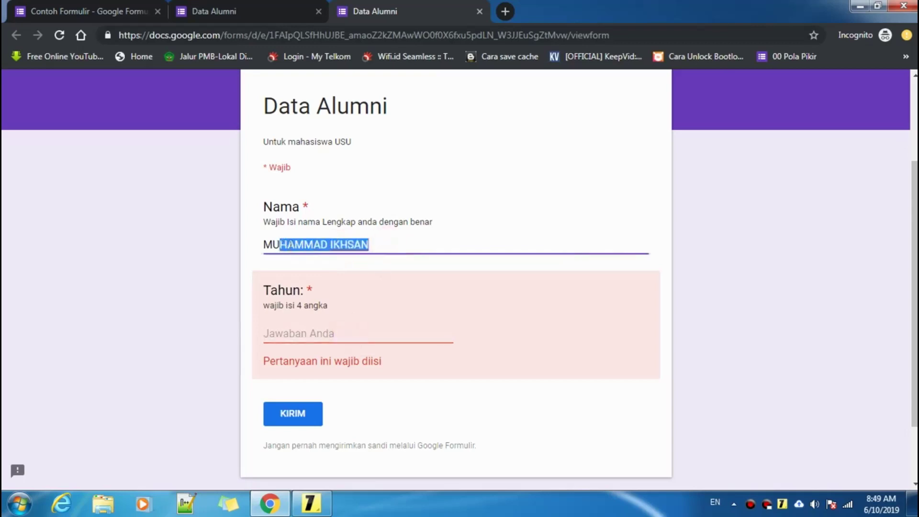
pyautogui.click(370, 245)
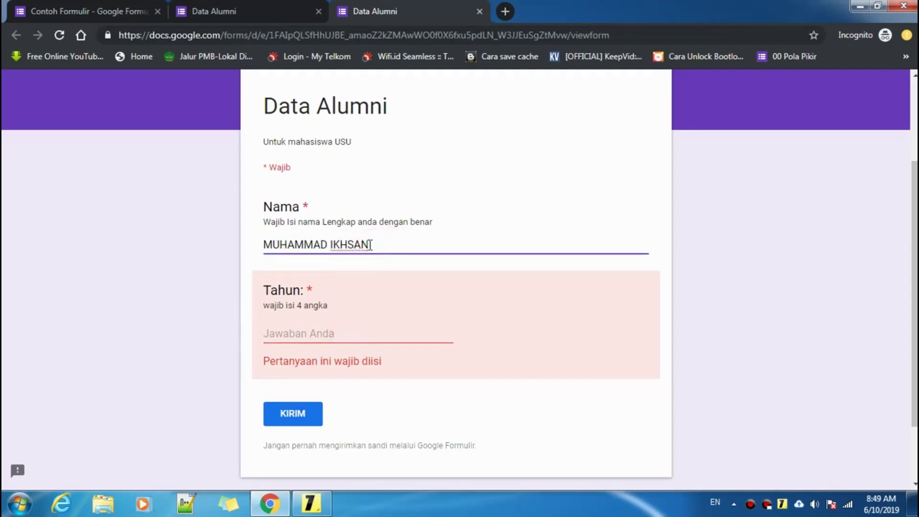
pyautogui.write('a')
pyautogui.click(290, 334)
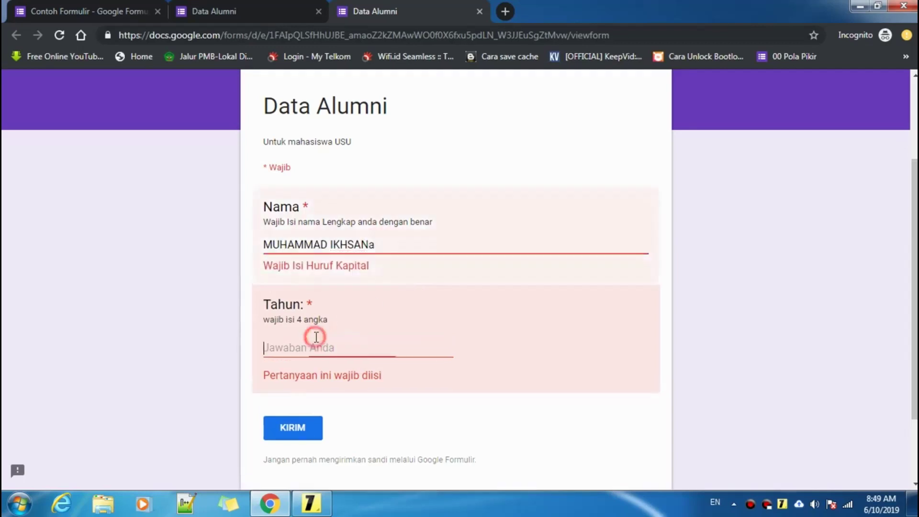
pyautogui.click(392, 242)
pyautogui.press('BackSpace')
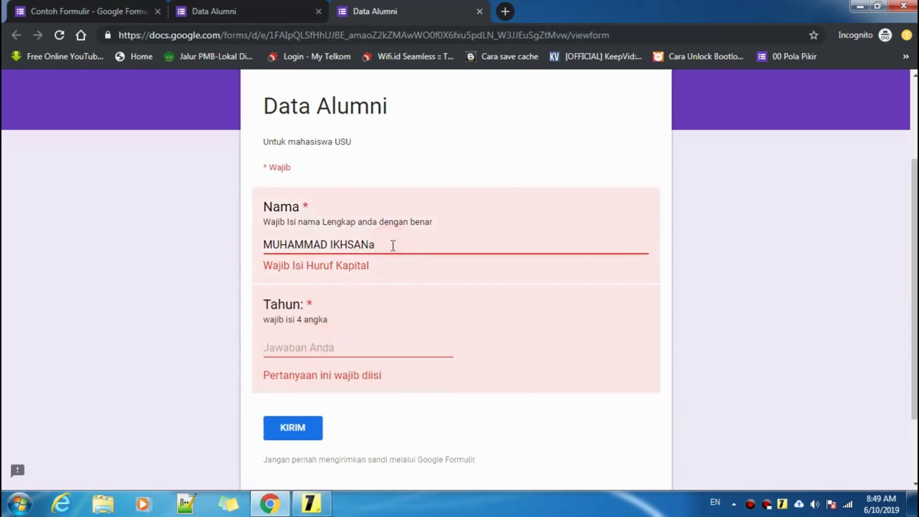
# - Enter 20151 in Tahun, see the 4-digit error, and correct it to 2015
pyautogui.click(335, 333)
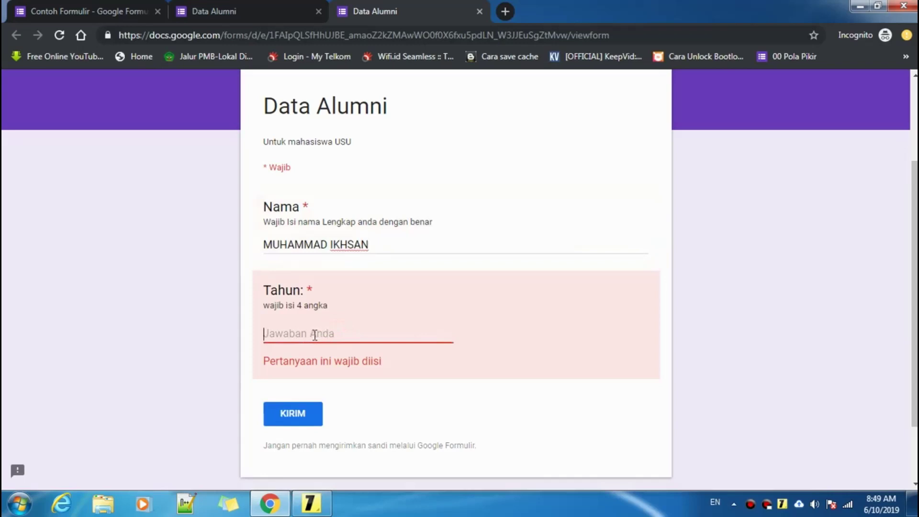
pyautogui.write('2015')
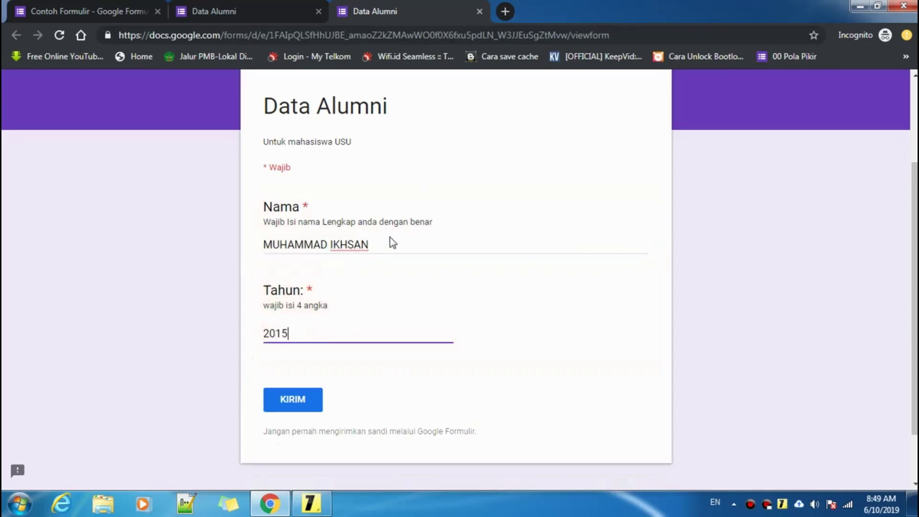
pyautogui.click(390, 242)
pyautogui.click(297, 337)
pyautogui.click(383, 248)
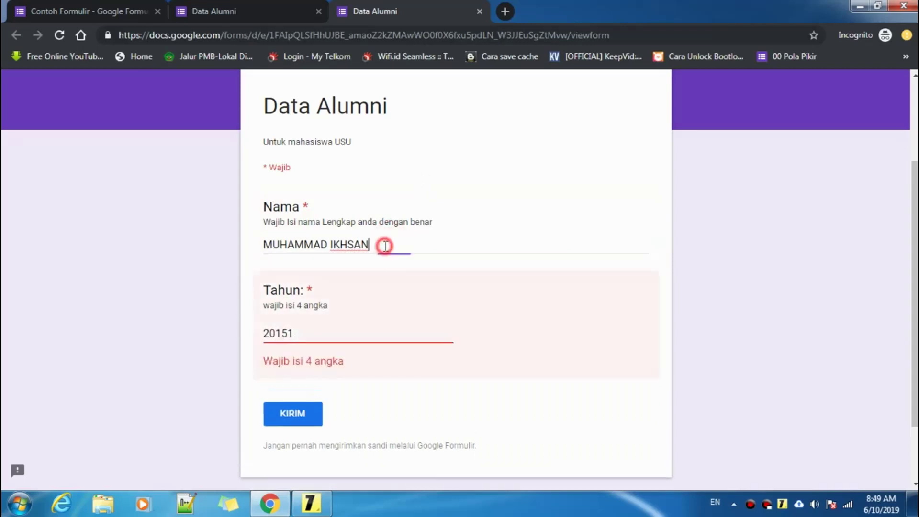
pyautogui.click(319, 336)
pyautogui.press('BackSpace')
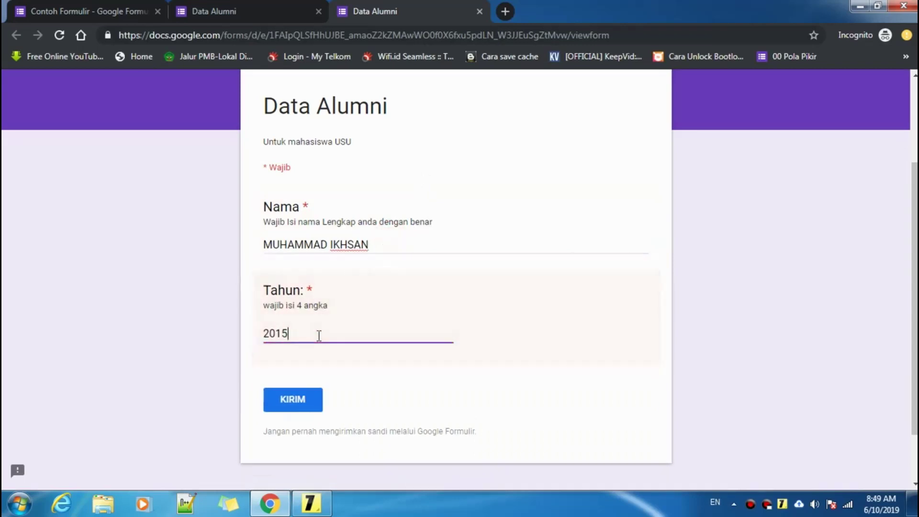
# - Bring up the tutorial sticky note with the regex steps
pyautogui.scroll(3, 324, 293)
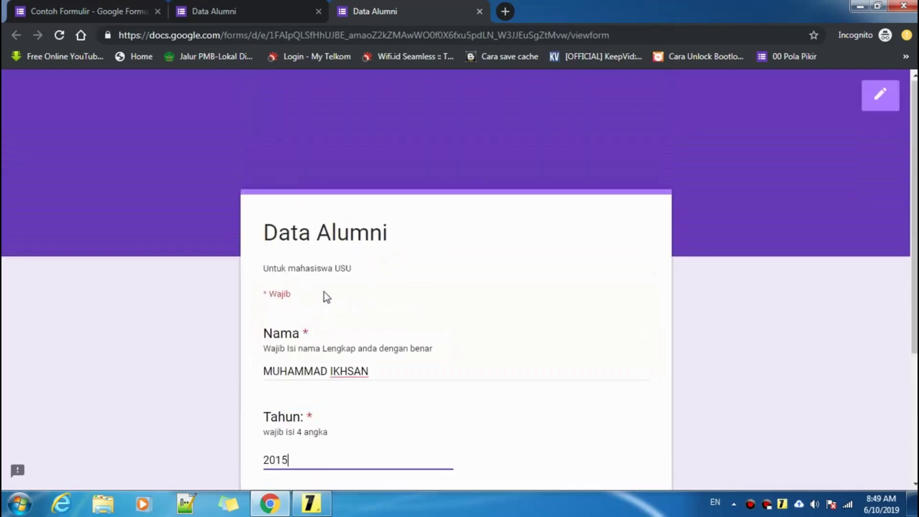
pyautogui.scroll(-3, 324, 293)
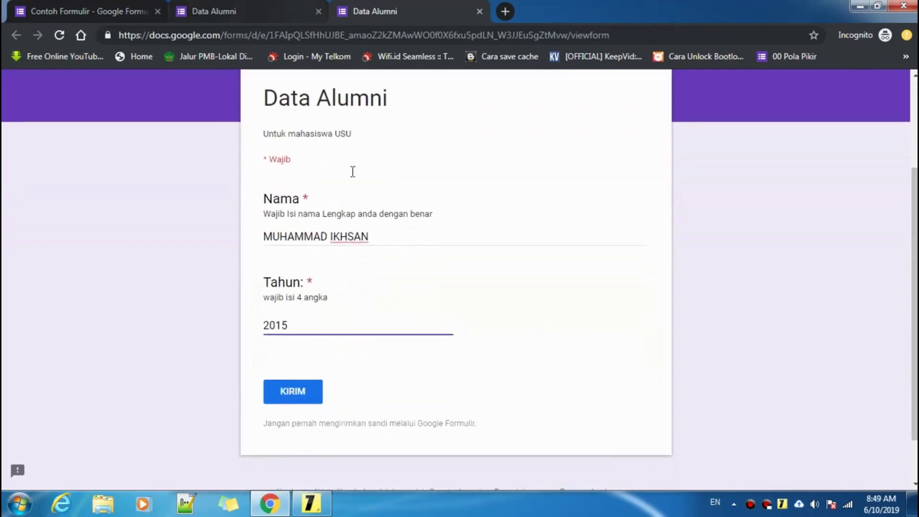
pyautogui.click(312, 504)
pyautogui.scroll(5, 456, 333)
# - Highlight the note's heading and its Kecocokan part, then hide the note to show the form
pyautogui.scroll(10, 456, 332)
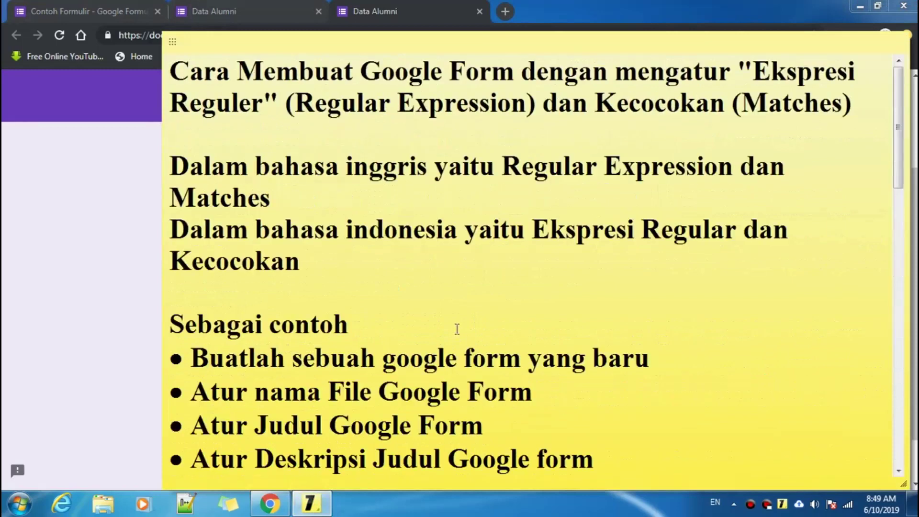
pyautogui.moveTo(177, 70); pyautogui.dragTo(868, 106)
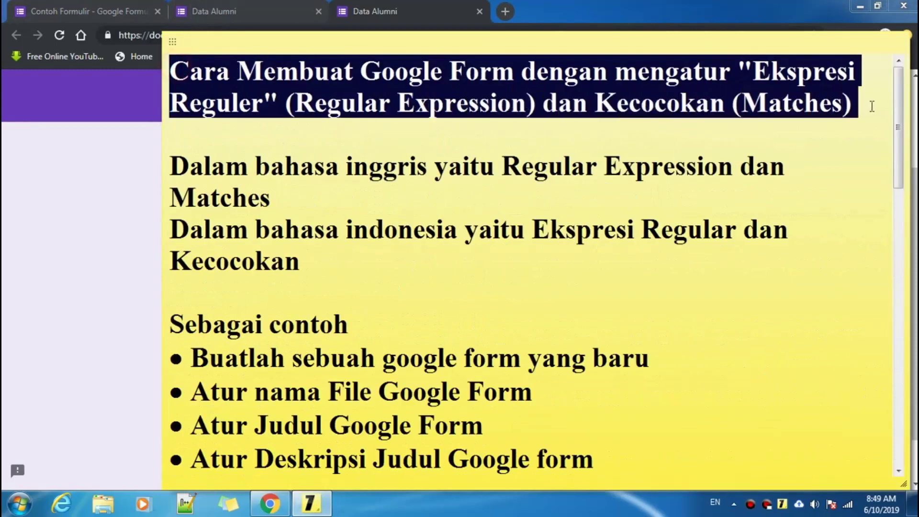
pyautogui.click(294, 101)
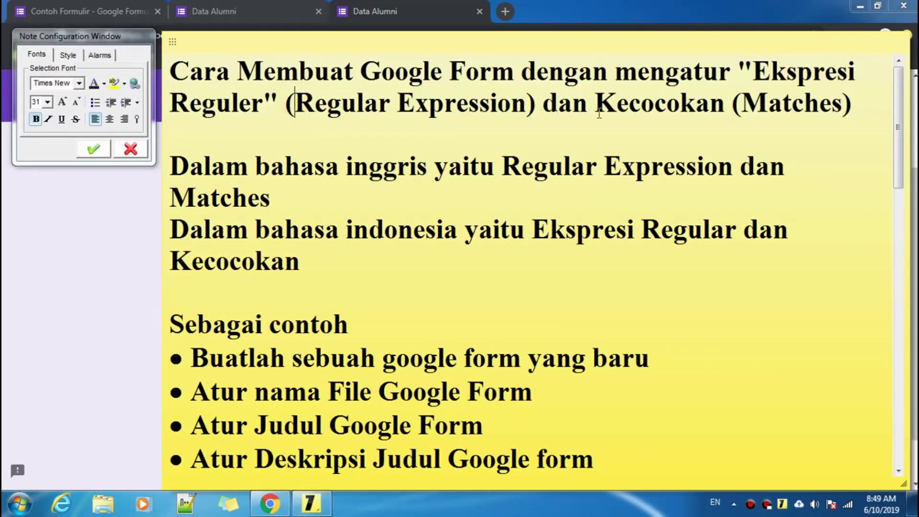
pyautogui.moveTo(595, 104); pyautogui.dragTo(860, 106)
pyautogui.click(867, 107)
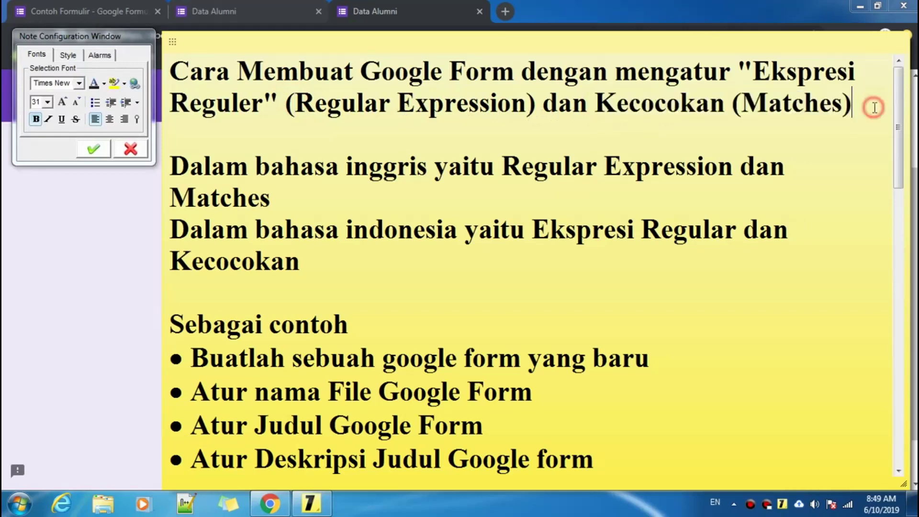
pyautogui.click(136, 197)
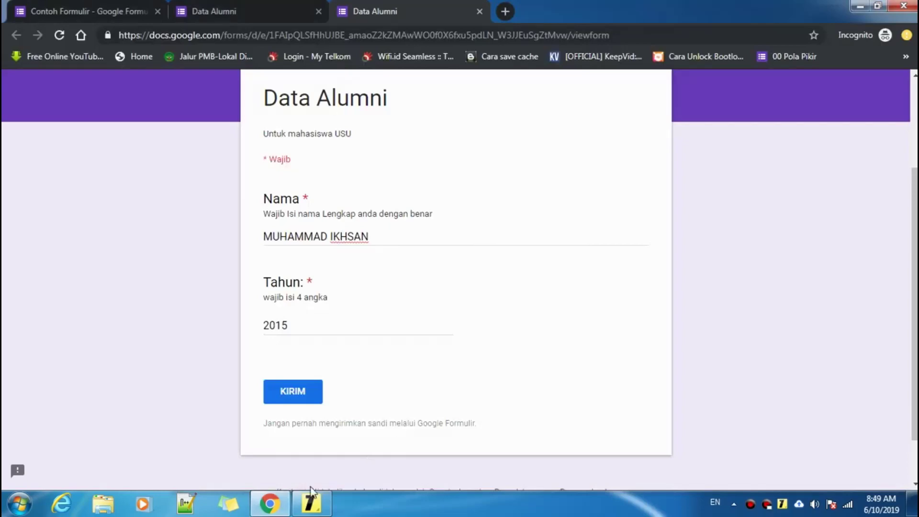
pyautogui.click(311, 503)
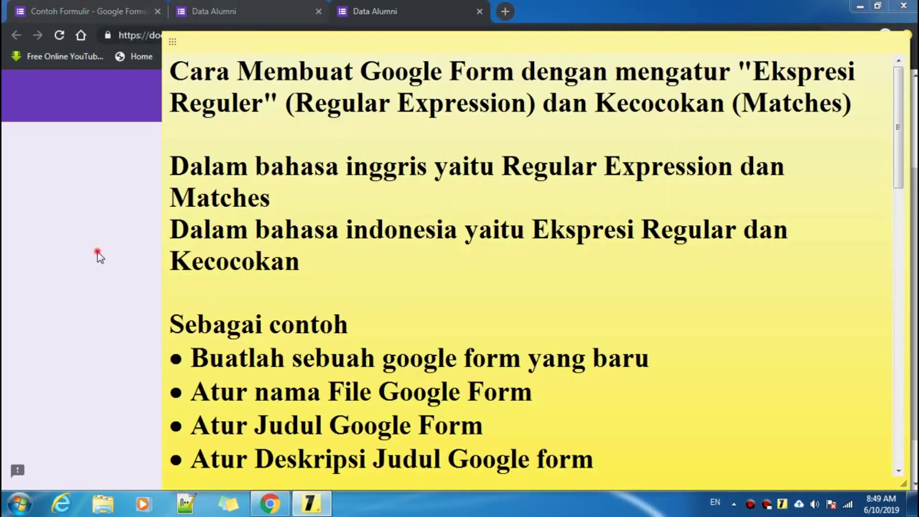
pyautogui.click(97, 252)
# - Submit the Data Alumni response with KIRIM and check its confirmation page
pyautogui.scroll(4, 470, 367)
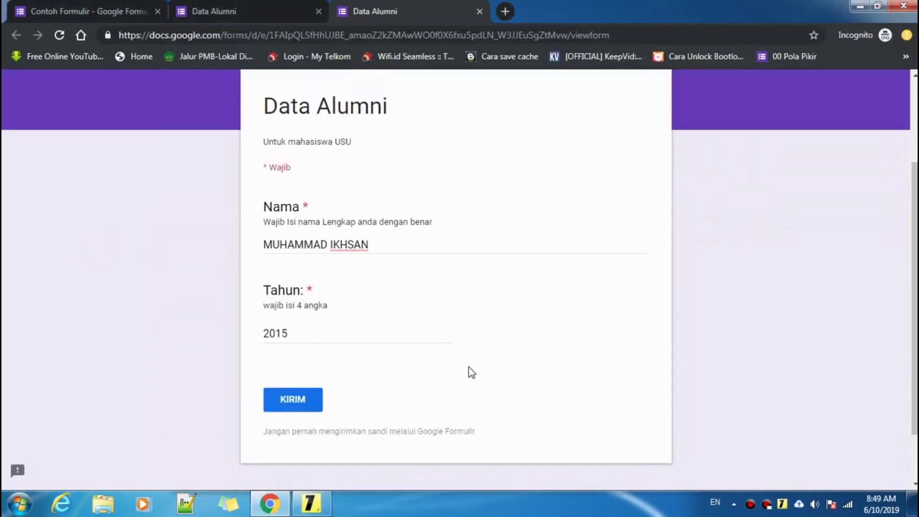
pyautogui.scroll(-1, 452, 367)
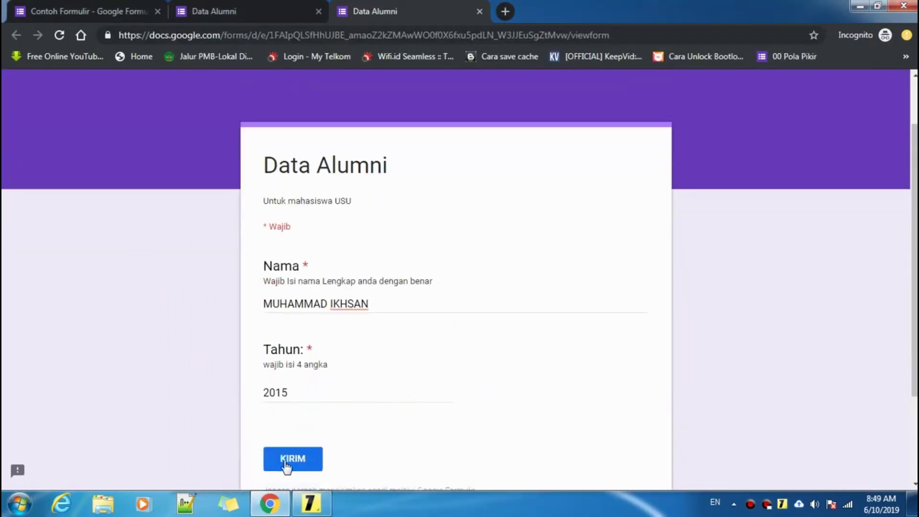
pyautogui.click(296, 458)
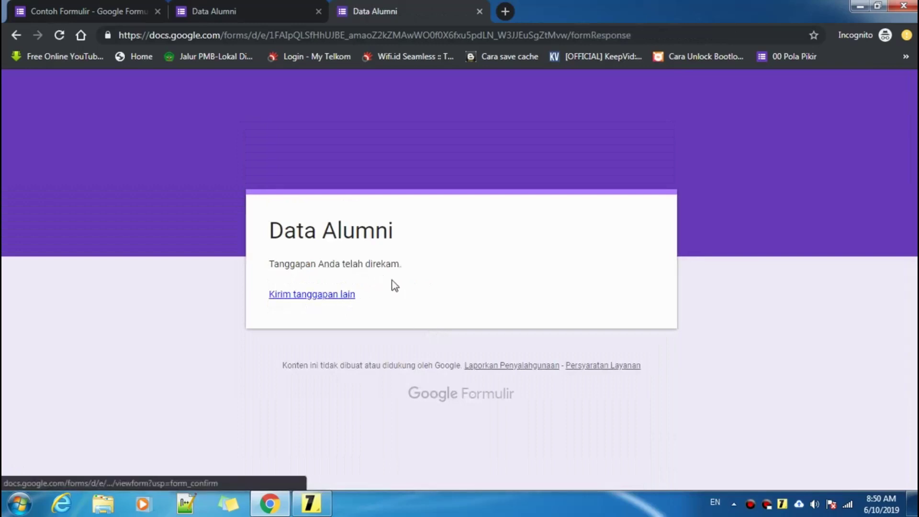
pyautogui.click(217, 6)
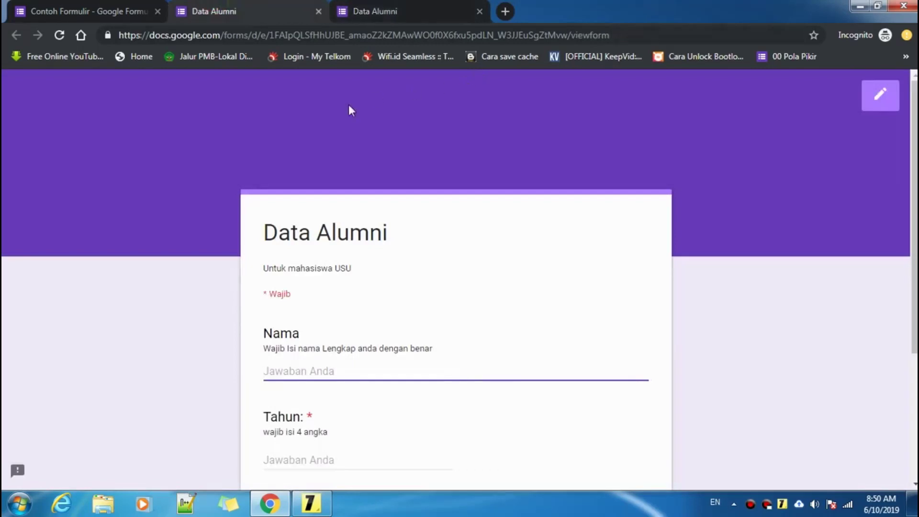
pyautogui.click(390, 11)
pyautogui.click(225, 9)
pyautogui.click(406, 10)
pyautogui.click(230, 9)
pyautogui.scroll(-1, 430, 231)
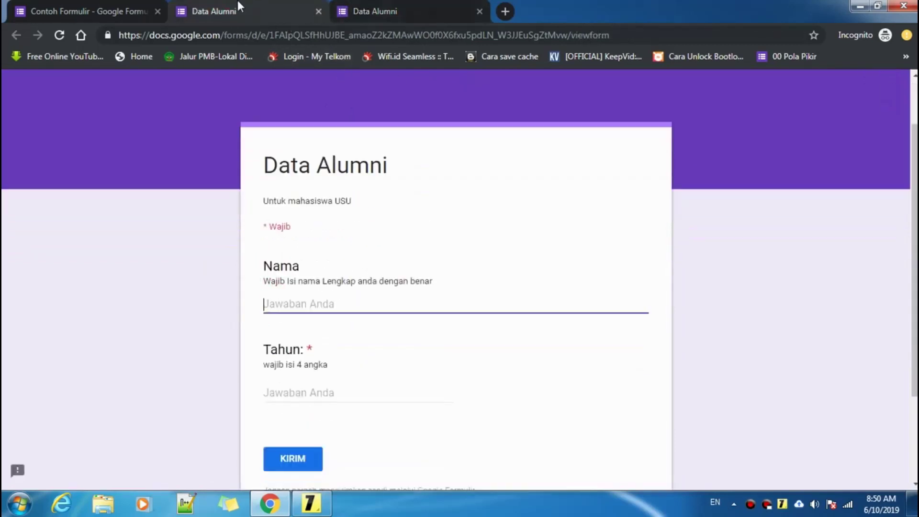
# - Close the confirmation and remaining Data Alumni tabs, choosing Leave in the leave-site prompt
pyautogui.click(72, 10)
pyautogui.scroll(4, 601, 173)
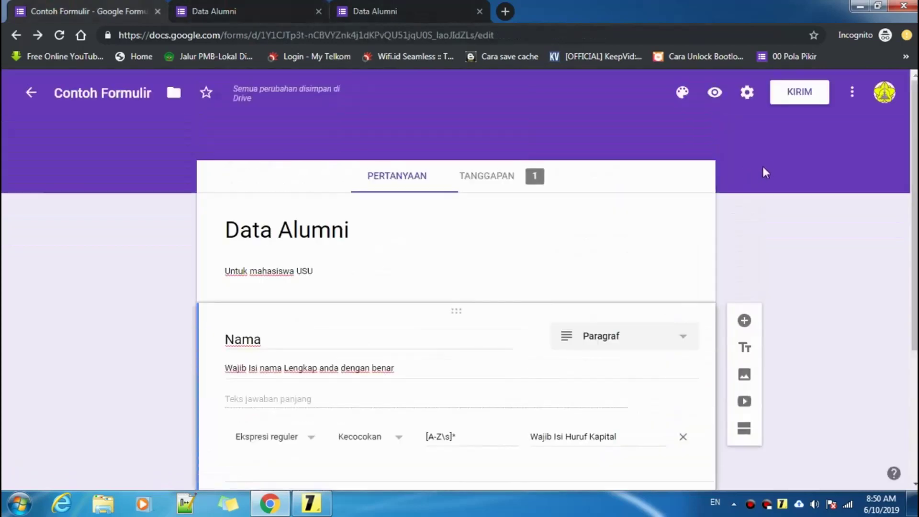
pyautogui.click(381, 6)
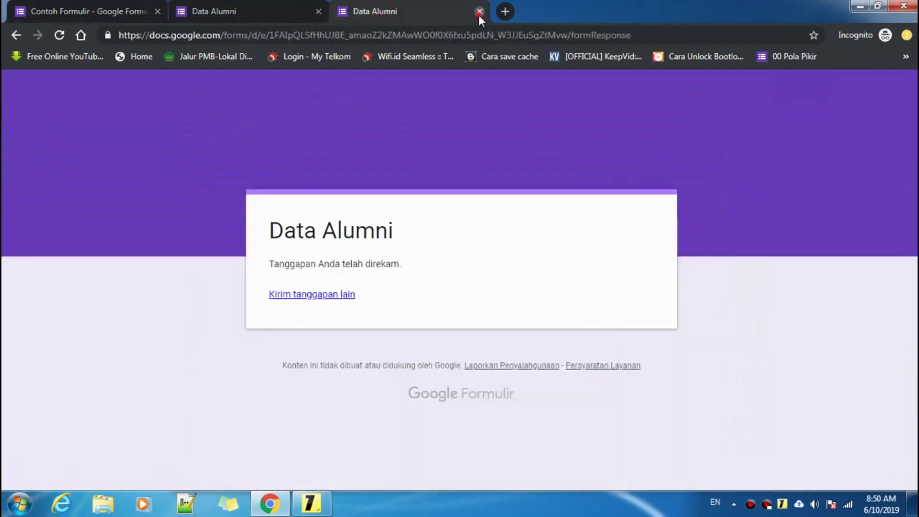
pyautogui.click(479, 11)
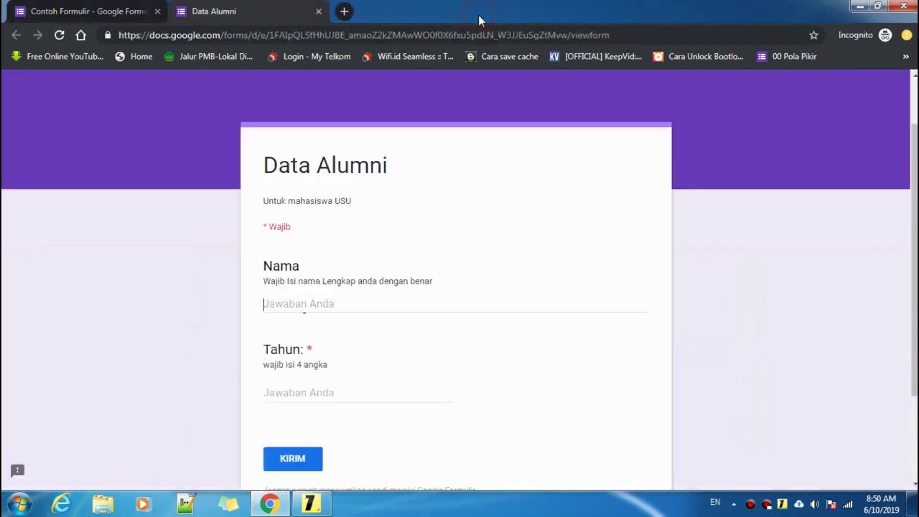
pyautogui.click(319, 11)
pyautogui.click(529, 114)
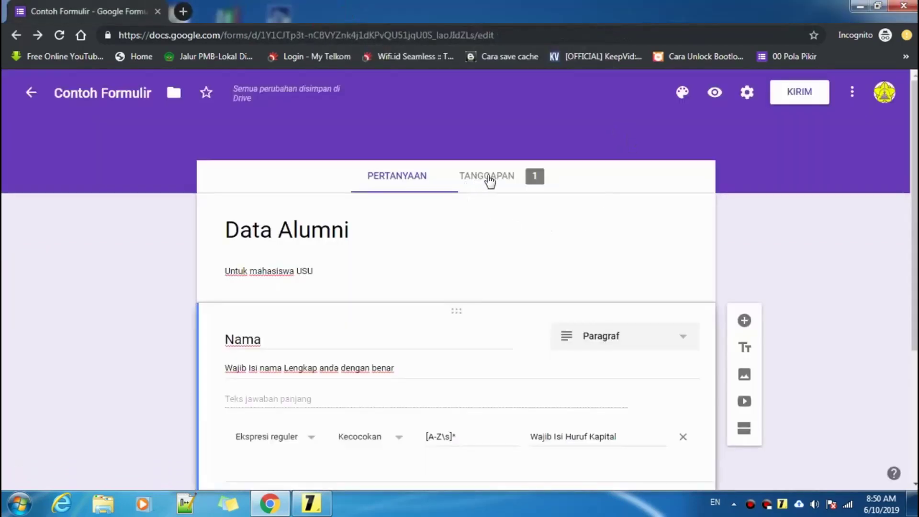
# - View the response summary and open a fresh preview of the form
pyautogui.click(489, 179)
pyautogui.scroll(-1, 424, 336)
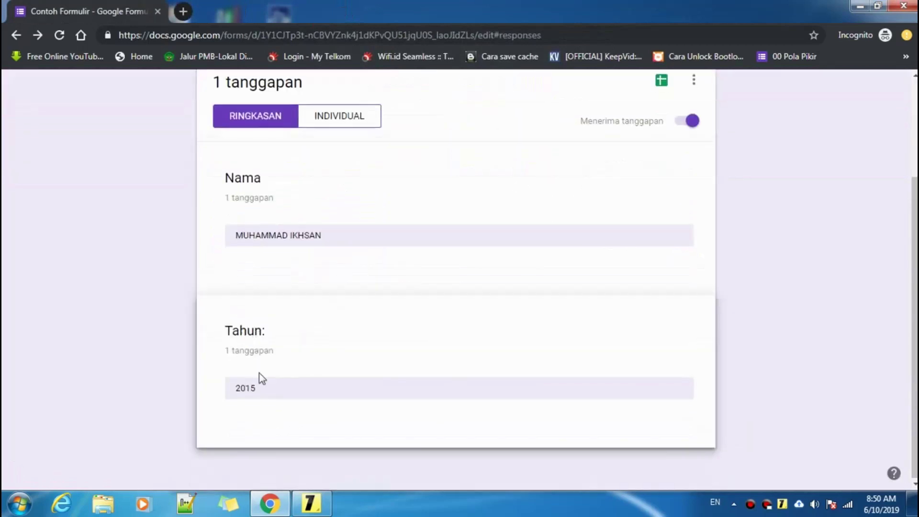
pyautogui.scroll(3, 263, 390)
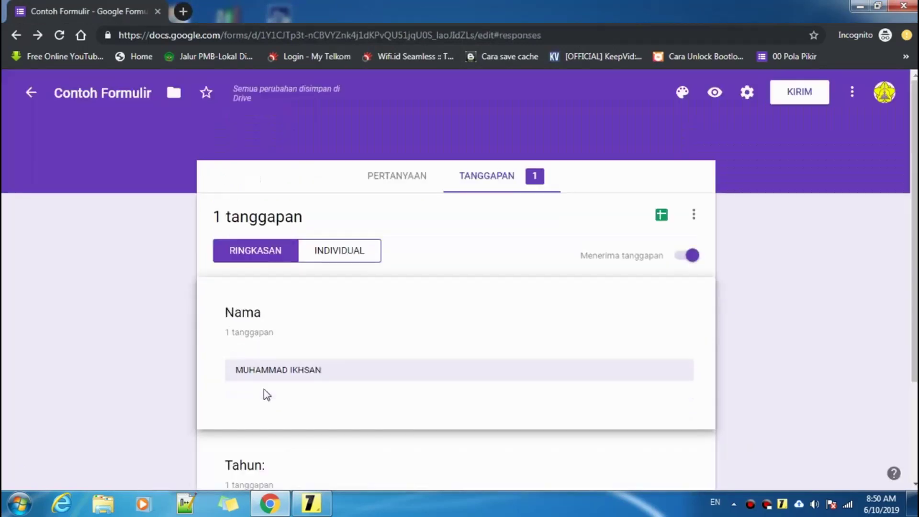
pyautogui.click(715, 92)
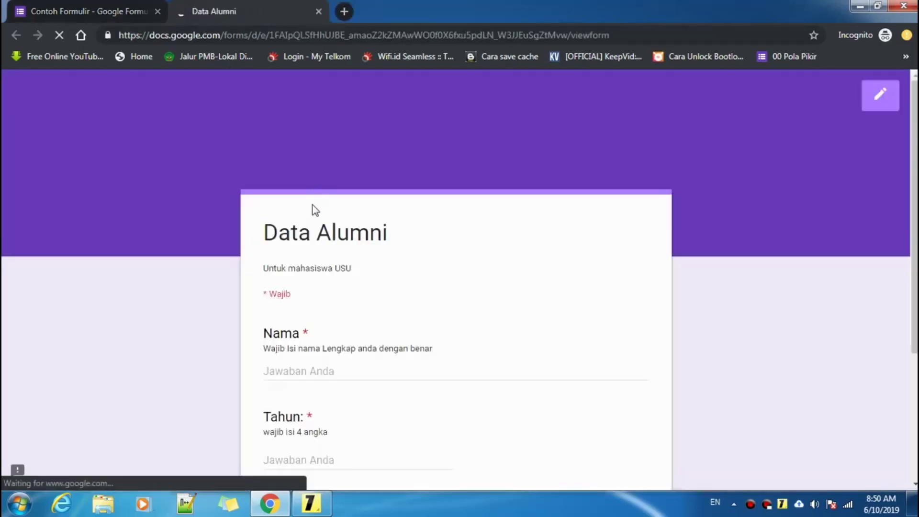
# - Enter a capitalised full name and Tahun 2014, then submit with KIRIM
pyautogui.click(311, 372)
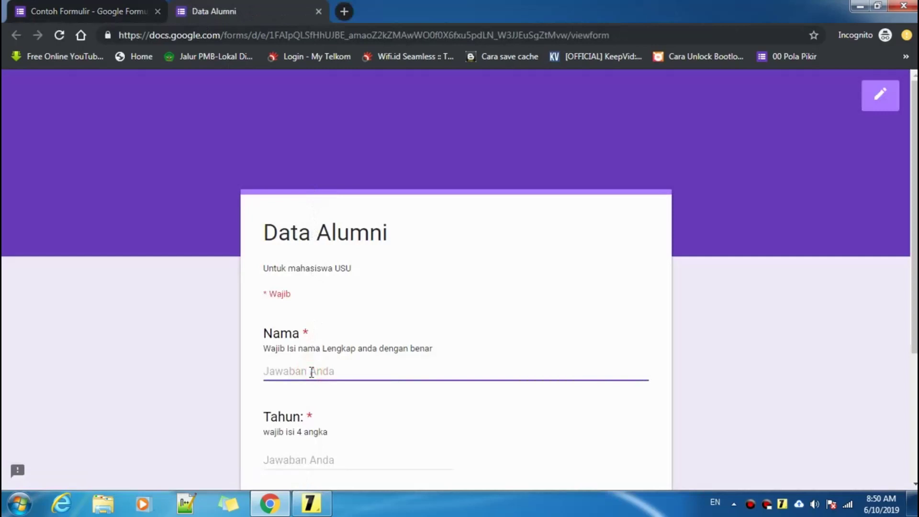
pyautogui.write('rA')
pyautogui.press('BackSpace')
pyautogui.press('BackSpace')
pyautogui.write('R')
pyautogui.press('BackSpace')
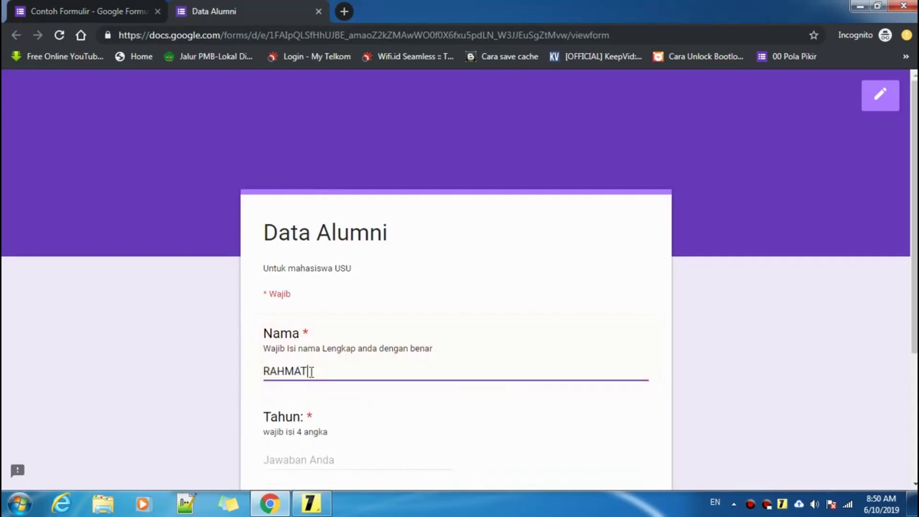
pyautogui.click(396, 455)
pyautogui.write('2014')
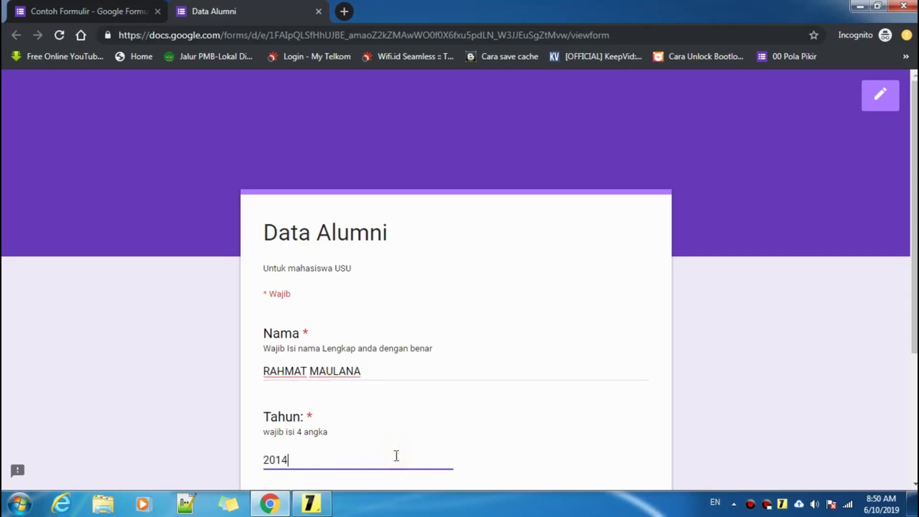
pyautogui.scroll(-3, 412, 385)
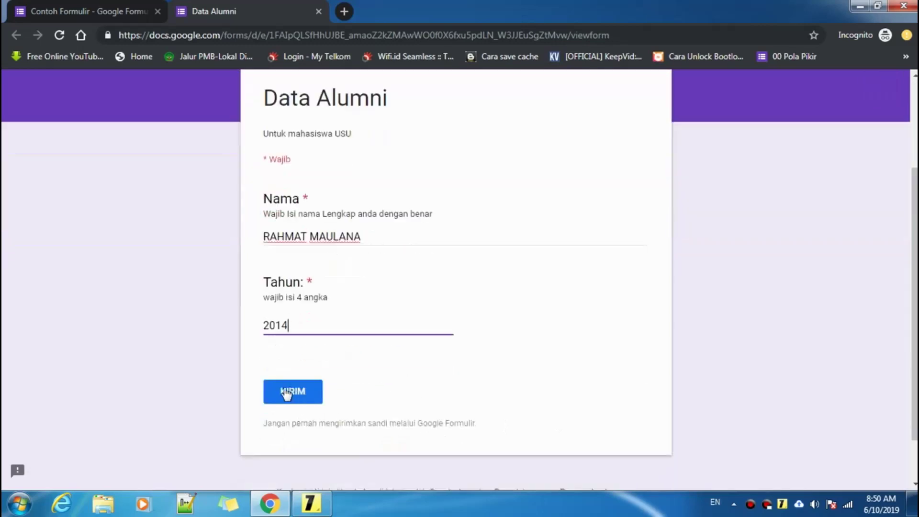
pyautogui.click(303, 390)
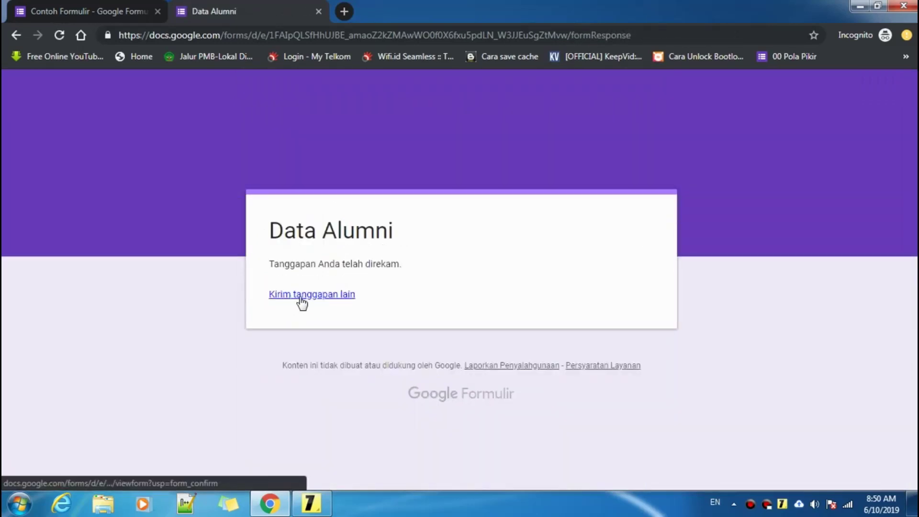
pyautogui.click(53, 10)
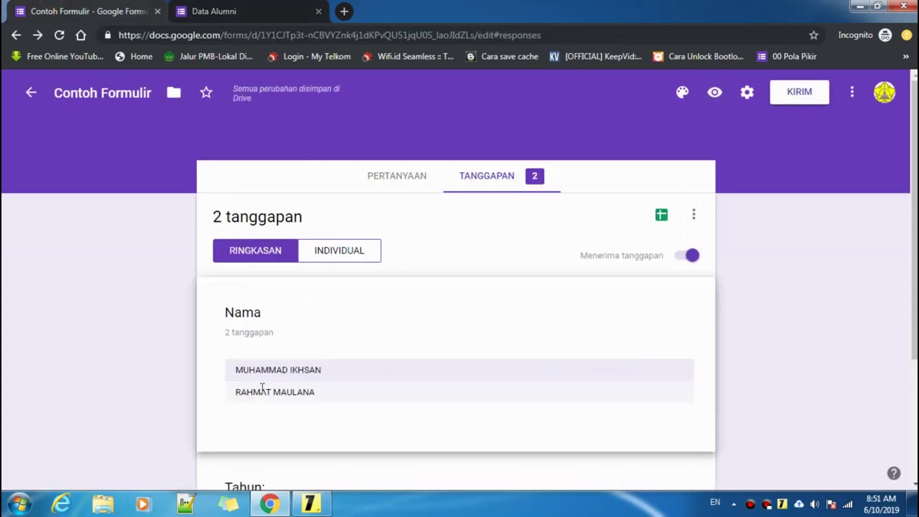
# - Review both responses in the TANGGAPAN summary, then open the Sheets response-destination dialog
pyautogui.scroll(-2, 261, 385)
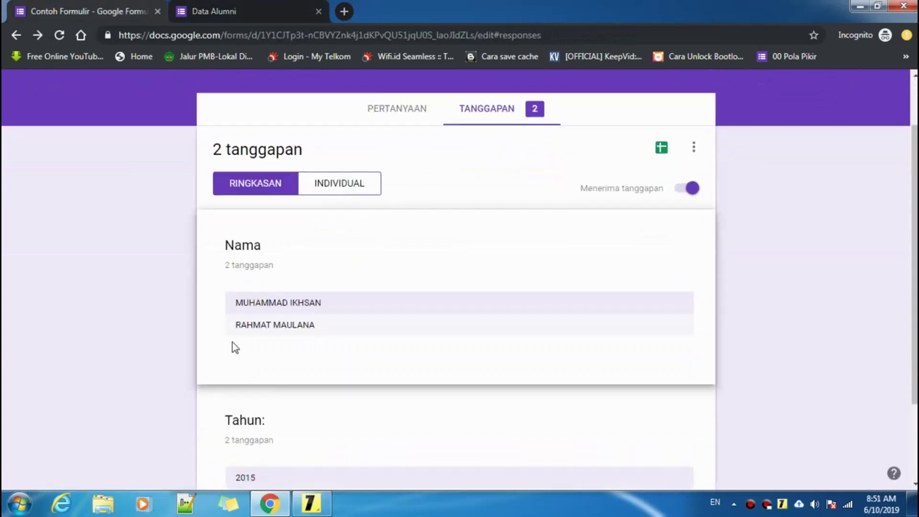
pyautogui.moveTo(233, 325); pyautogui.dragTo(334, 333)
pyautogui.click(333, 334)
pyautogui.scroll(-3, 332, 404)
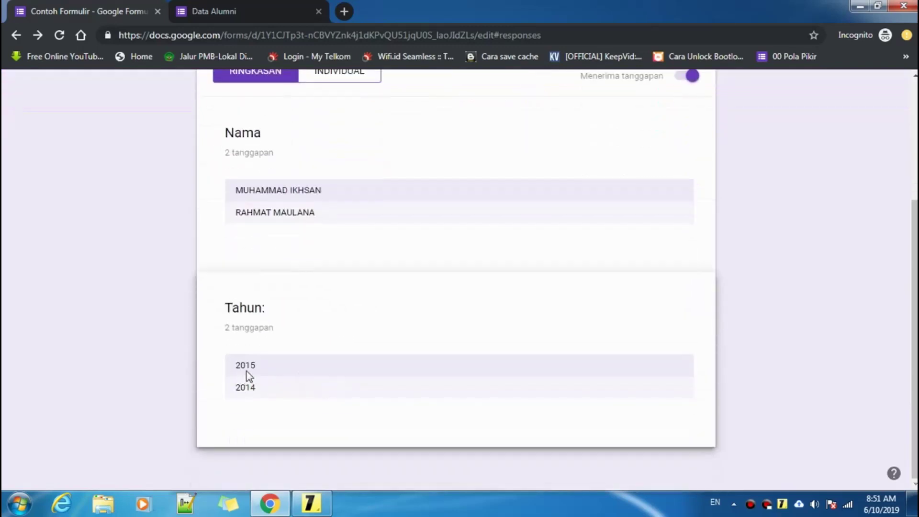
pyautogui.scroll(2, 291, 381)
pyautogui.scroll(2, 550, 268)
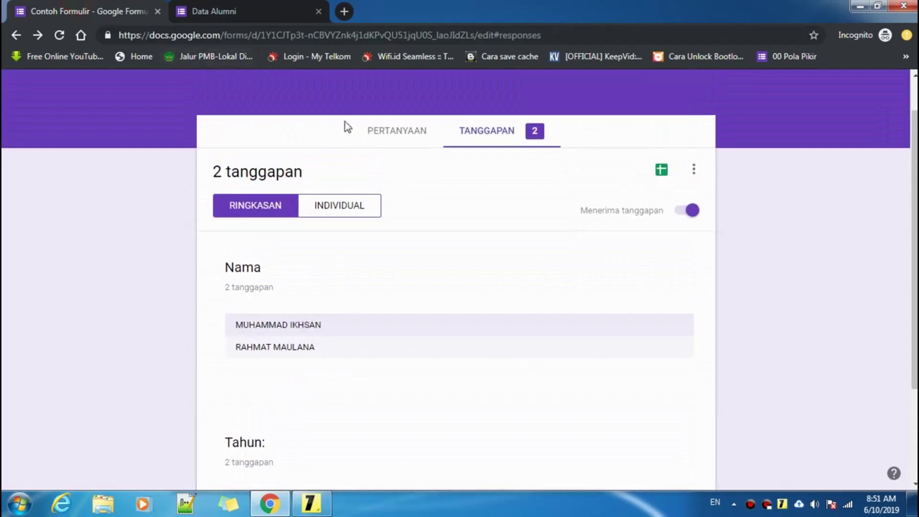
pyautogui.click(210, 11)
pyautogui.click(48, 12)
pyautogui.click(375, 134)
pyautogui.click(517, 134)
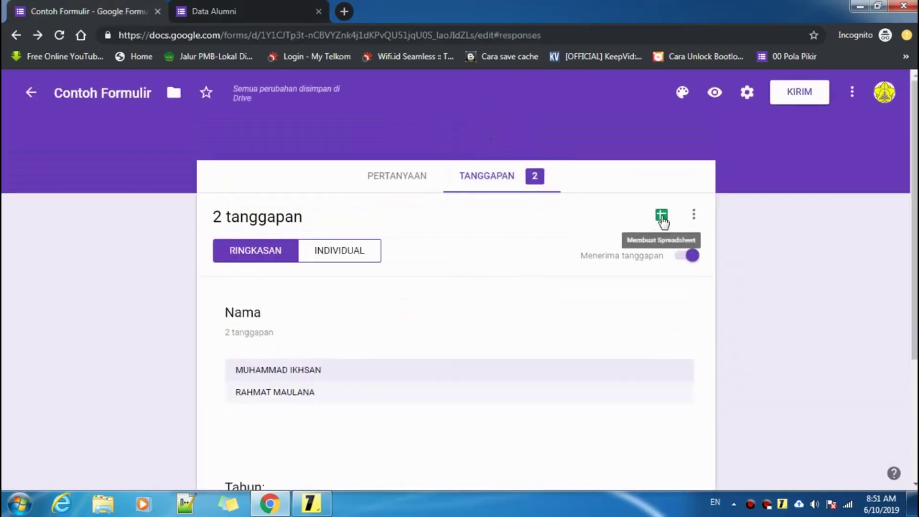
pyautogui.click(662, 220)
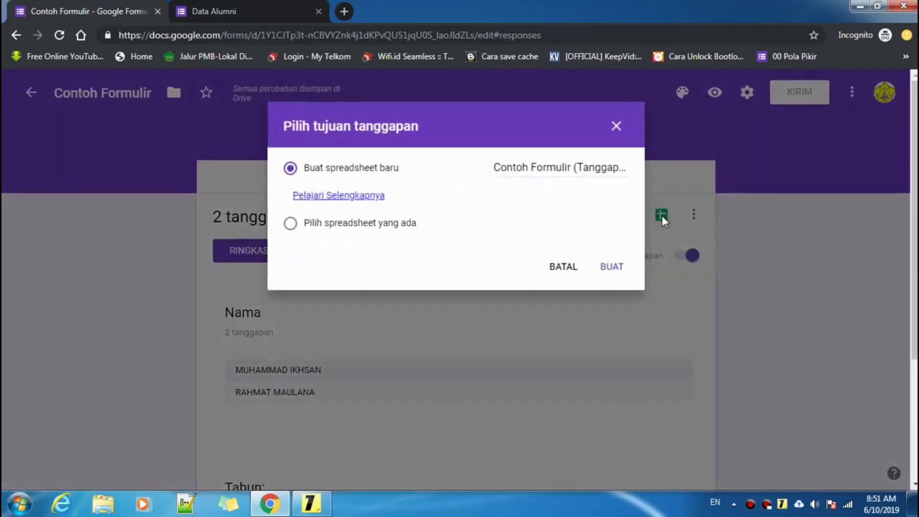
# - Name the new response spreadsheet 'Contoh Formulir' and create it with BUAT
pyautogui.click(536, 168)
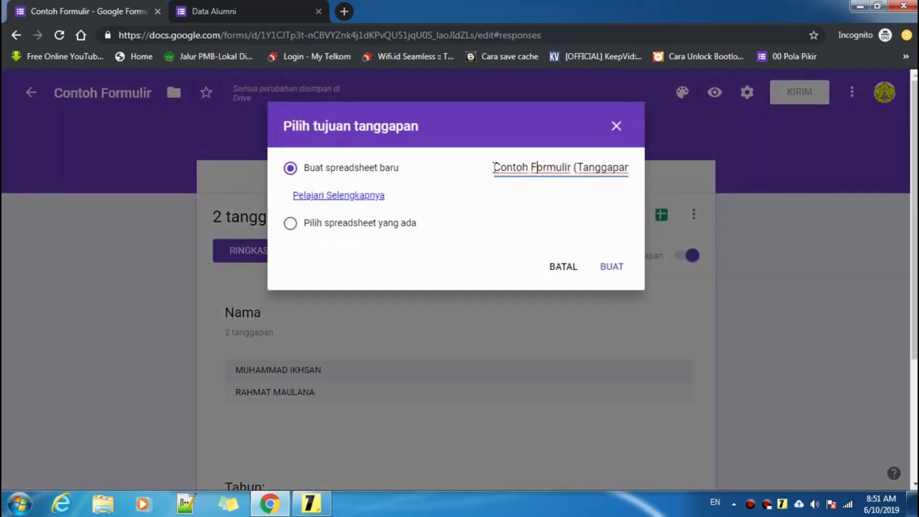
pyautogui.moveTo(494, 167); pyautogui.dragTo(692, 177)
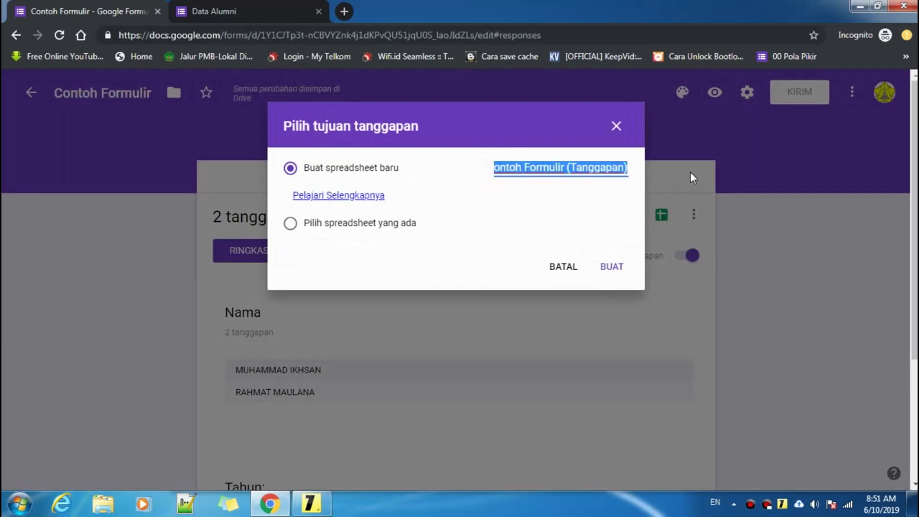
pyautogui.press('BackSpace')
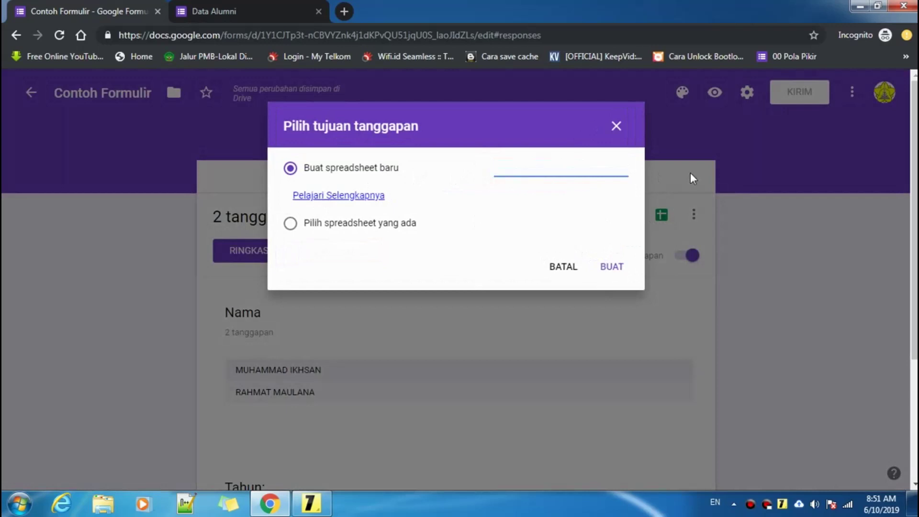
pyautogui.write('cON')
pyautogui.press('BackSpace')
pyautogui.press('BackSpace')
pyautogui.write('Contoh Formul')
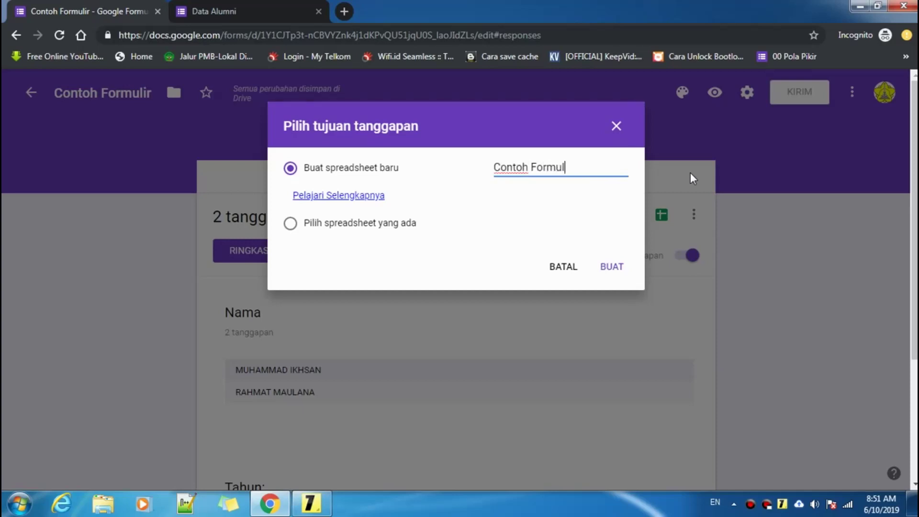
pyautogui.write('ir')
pyautogui.click(615, 267)
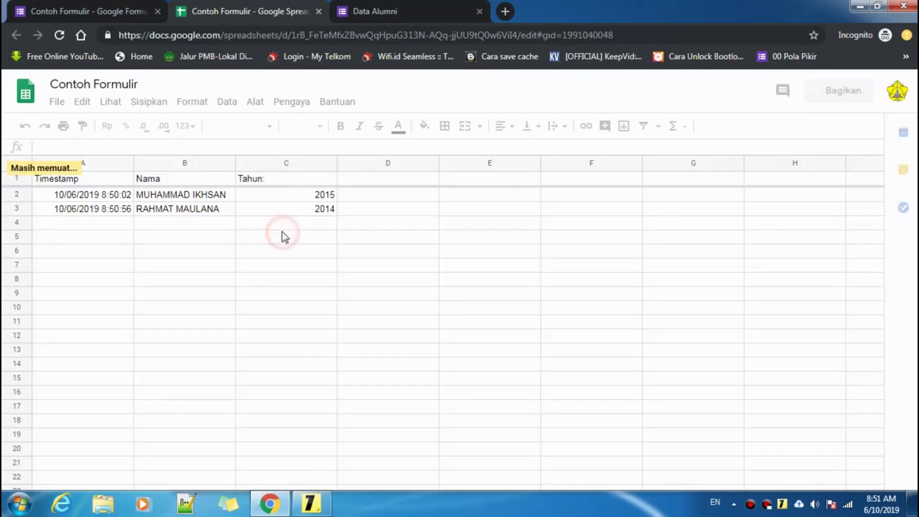
# - Inspect the Form Responses 1 cells around D1, then bring up the tutorial sticky note
pyautogui.click(161, 205)
pyautogui.click(274, 208)
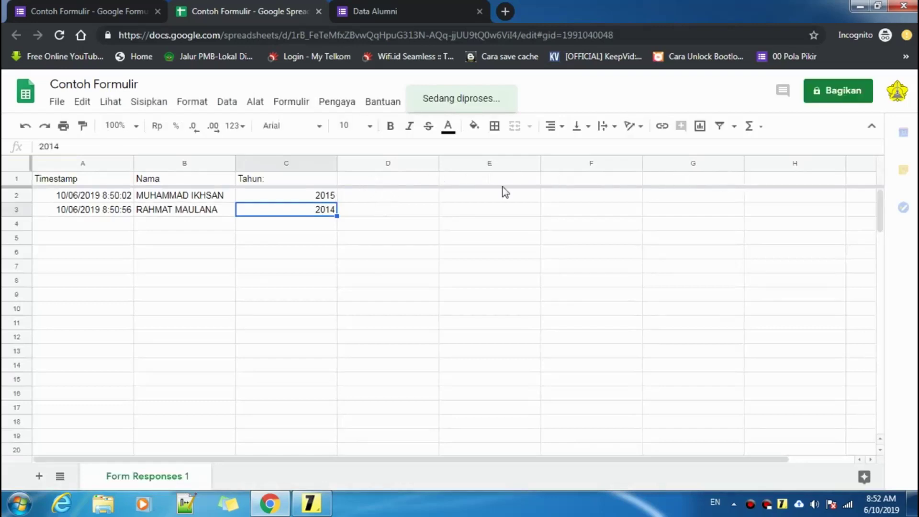
pyautogui.click(402, 183)
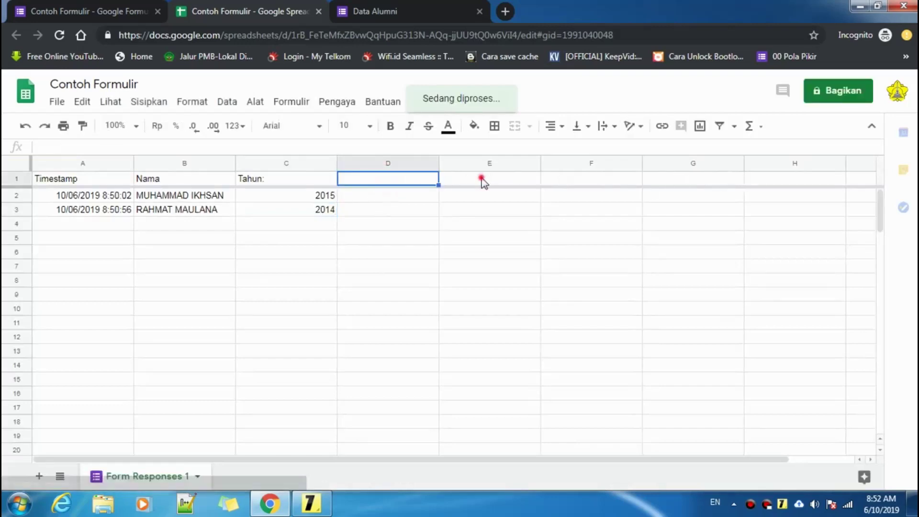
pyautogui.press('Right')
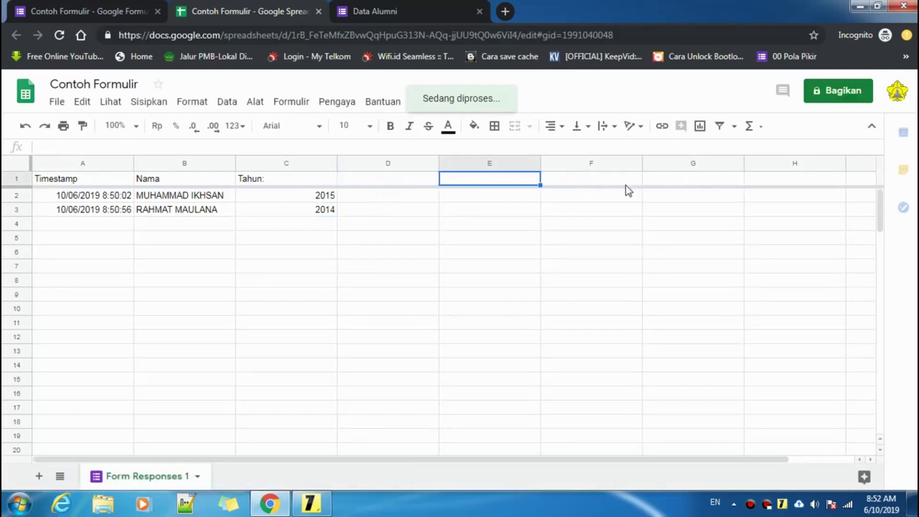
pyautogui.press('Right')
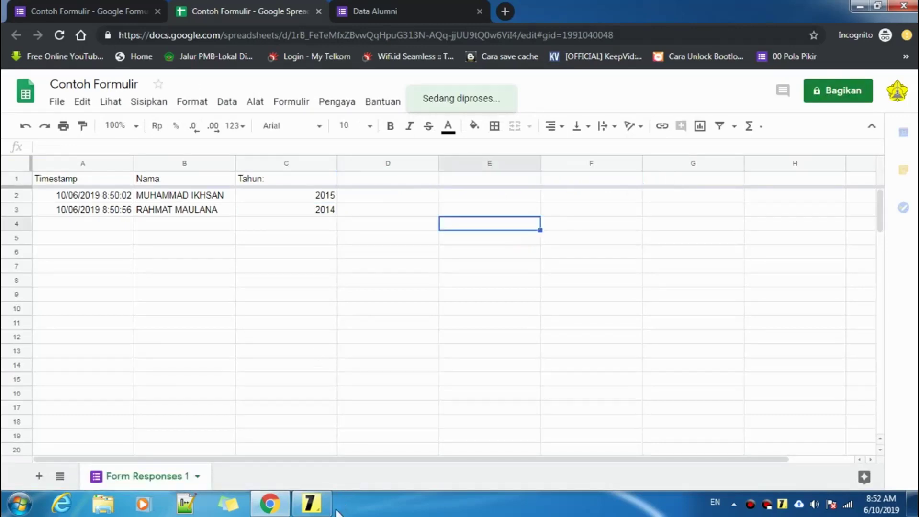
pyautogui.click(311, 503)
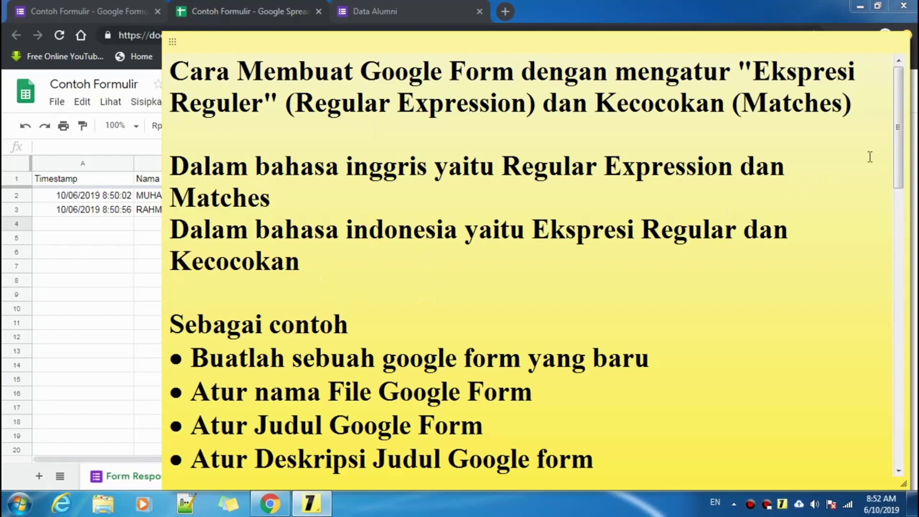
# - Open the Note Configuration Window with font settings for the regex tutorial steps note
pyautogui.moveTo(900, 119); pyautogui.dragTo(900, 95)
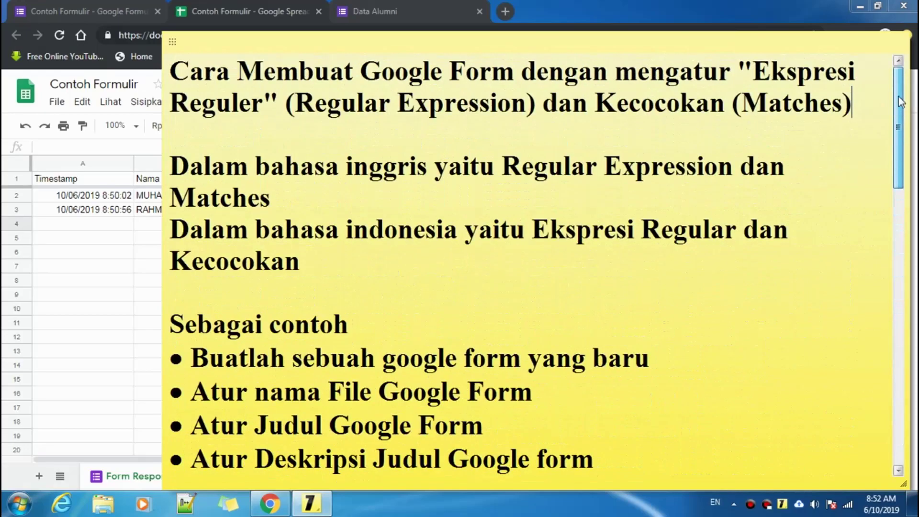
pyautogui.click(871, 108)
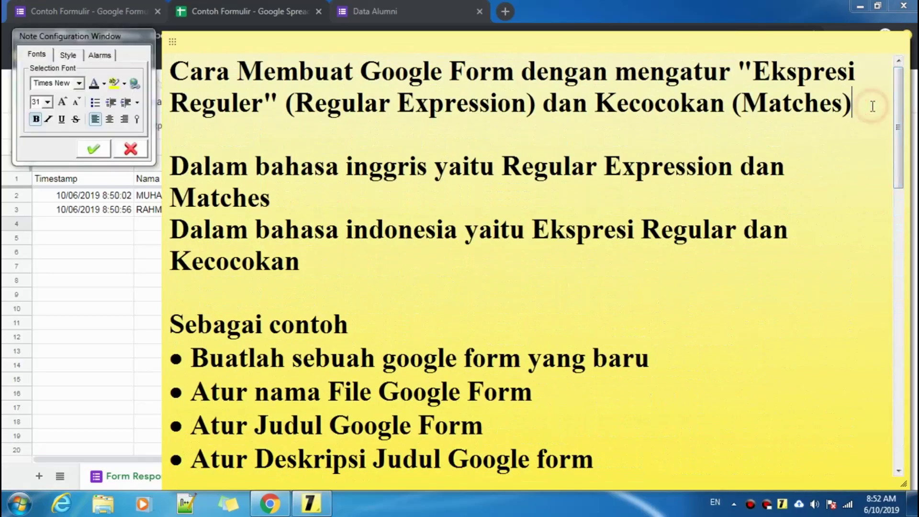